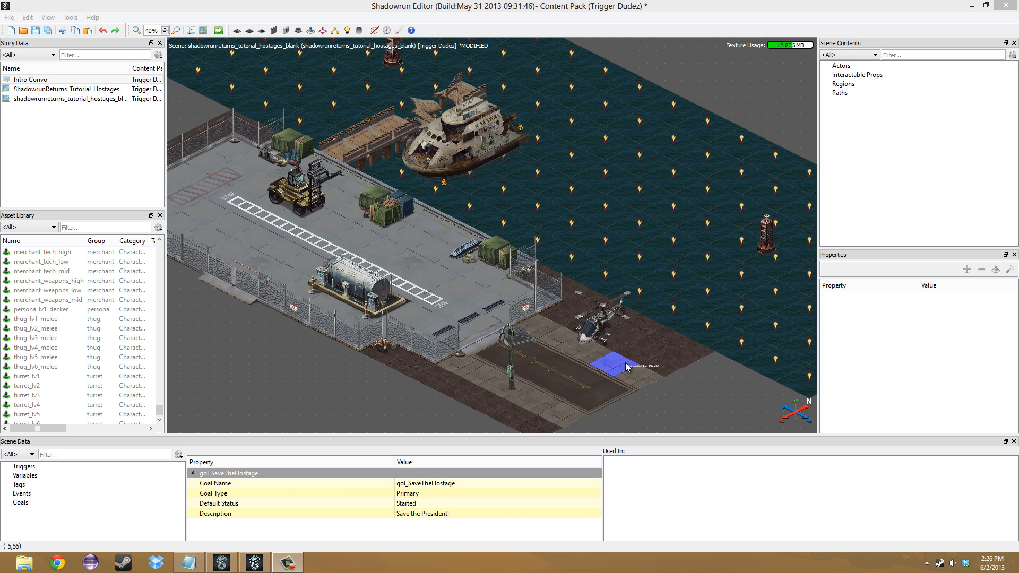
- Add a new scene goal and name it "Save the President"
{"action": "left_click_drag", "start_coordinate": [597, 359], "coordinate": [584, 219]}
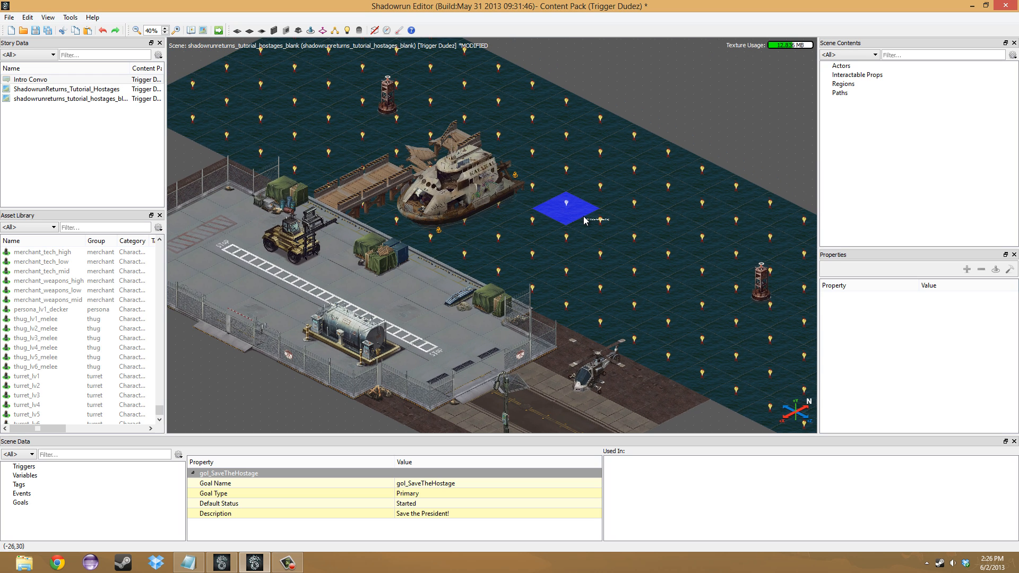
{"action": "right_click", "coordinate": [30, 504]}
{"action": "left_click", "coordinate": [41, 511]}
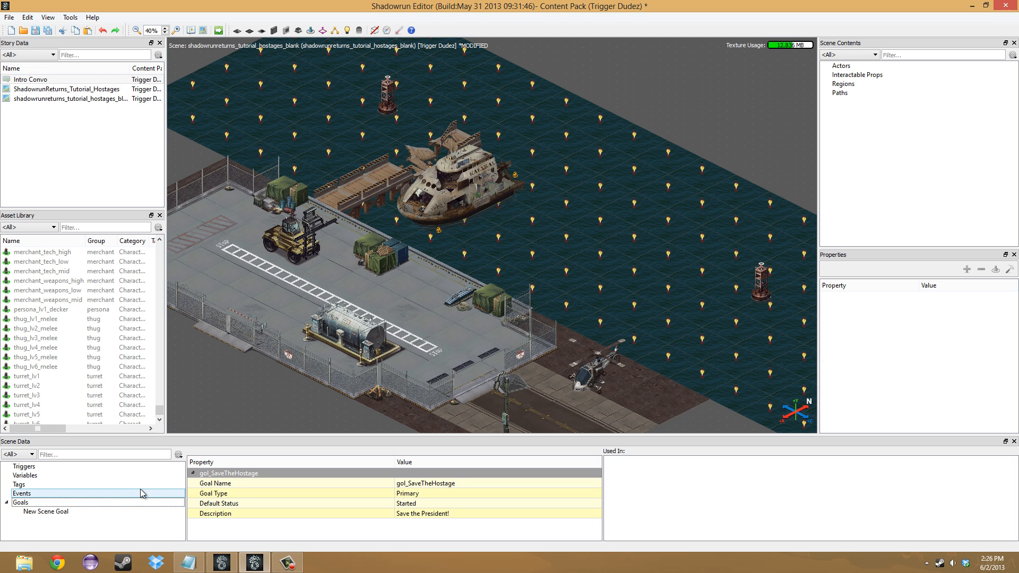
{"action": "left_click", "coordinate": [61, 513]}
{"action": "left_click", "coordinate": [455, 485]}
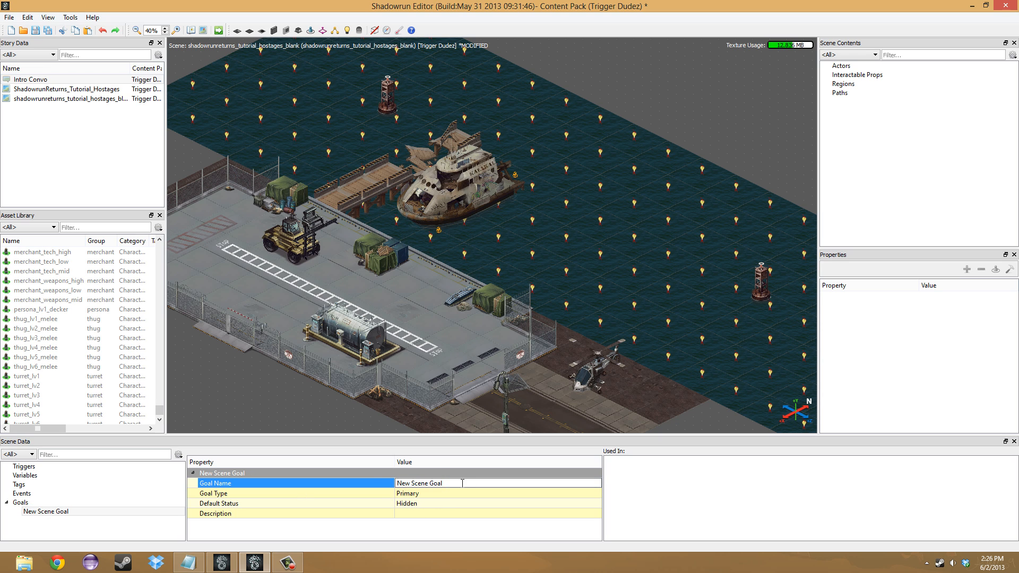
{"action": "type", "text": "Save the President"}
{"action": "key", "text": "Return"}
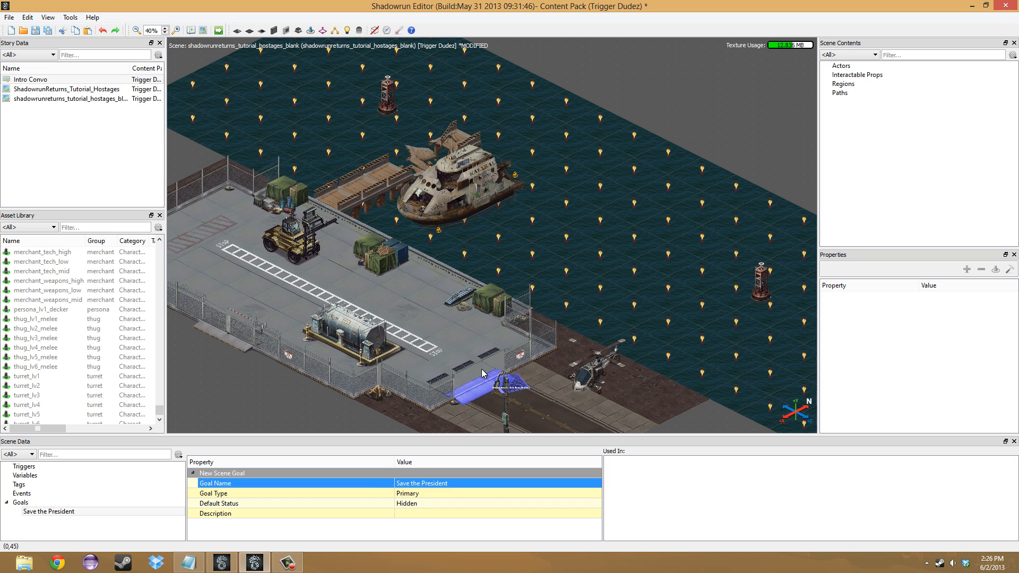
- Add a region of about 9 by 3 tiles over the red striped area at the far end of the dock
{"action": "middle_click_drag", "start_coordinate": [482, 370], "coordinate": [490, 333]}
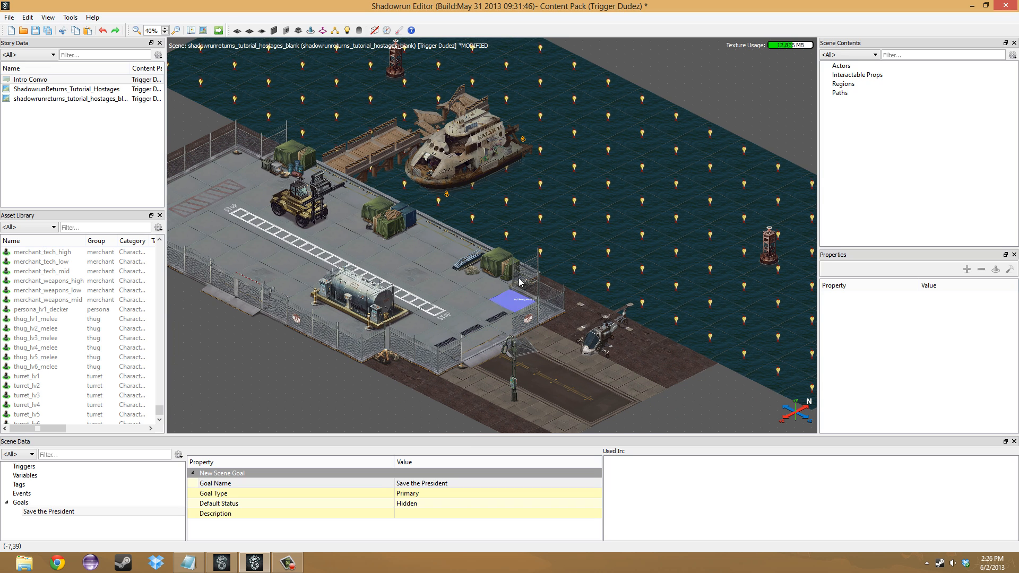
{"action": "middle_click_drag", "start_coordinate": [475, 208], "coordinate": [741, 106]}
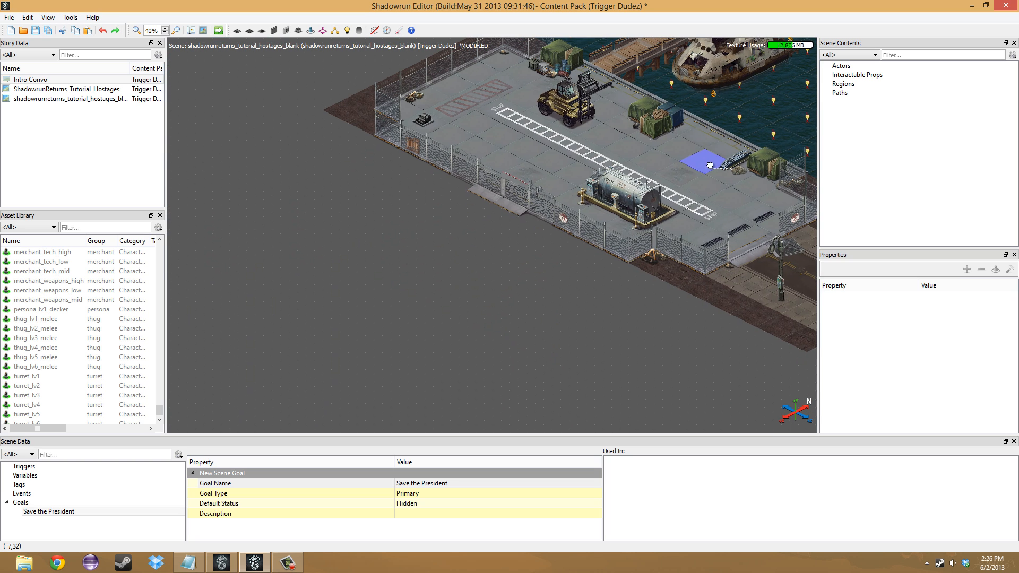
{"action": "right_click", "coordinate": [844, 84]}
{"action": "left_click", "coordinate": [868, 88]}
{"action": "middle_click_drag", "start_coordinate": [515, 251], "coordinate": [430, 320]}
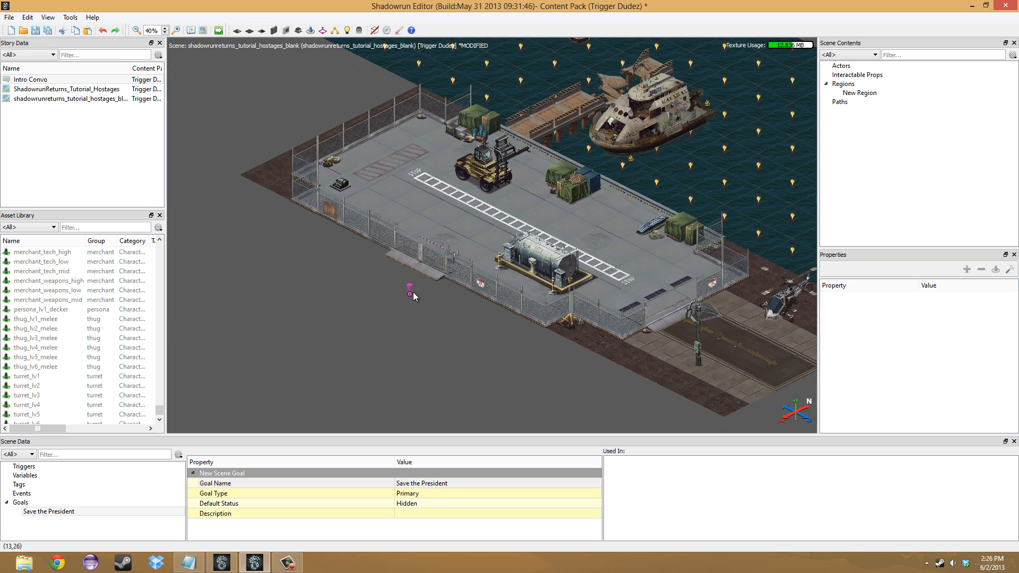
{"action": "left_click", "coordinate": [420, 130]}
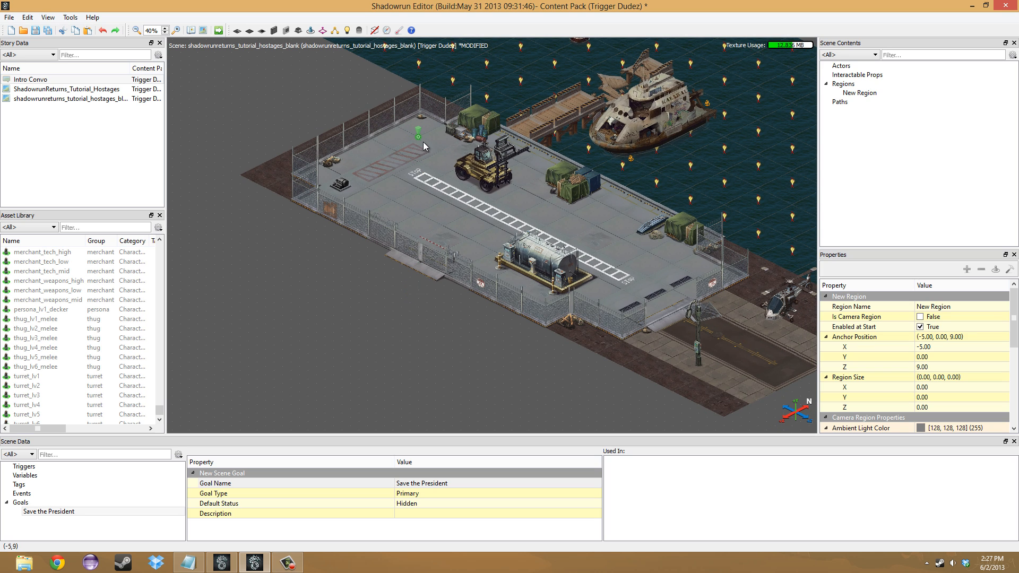
{"action": "left_click_drag", "start_coordinate": [419, 139], "coordinate": [371, 190]}
- Rename the region over the striped area as "Hostage Zone"
{"action": "double_click", "coordinate": [865, 95]}
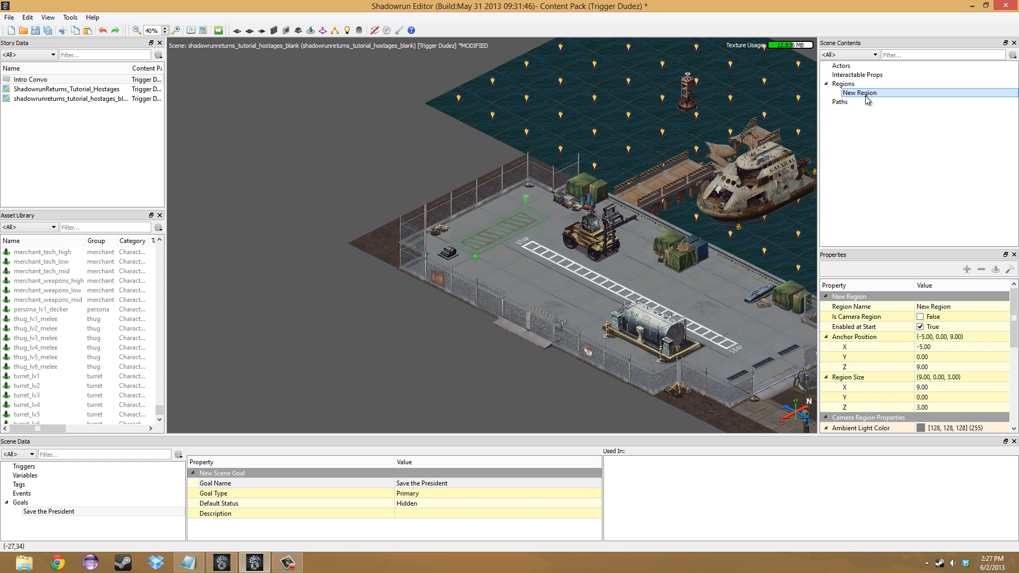
{"action": "left_click", "coordinate": [973, 307]}
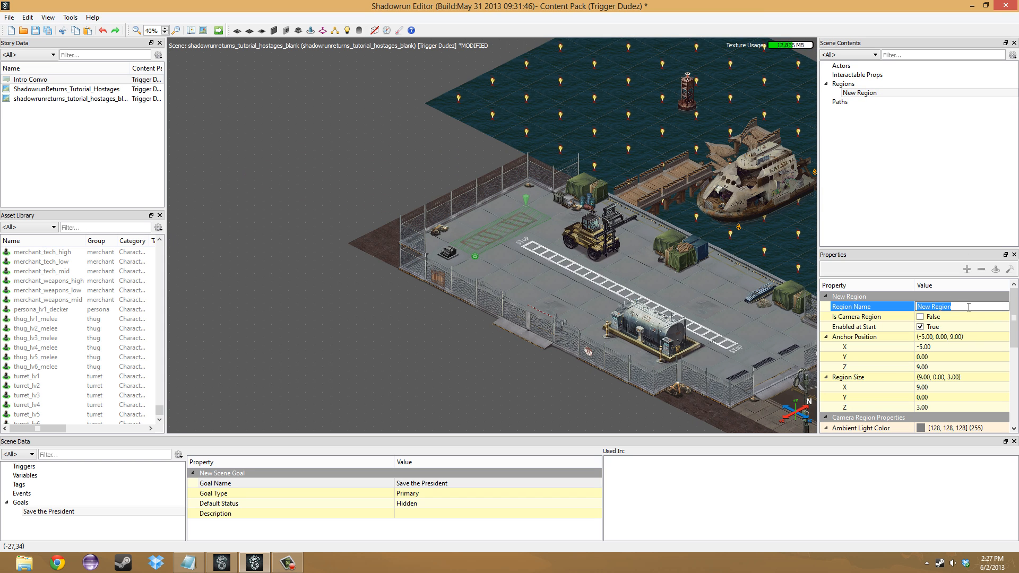
{"action": "type", "text": "Hostage Zone"}
{"action": "key", "text": "Return"}
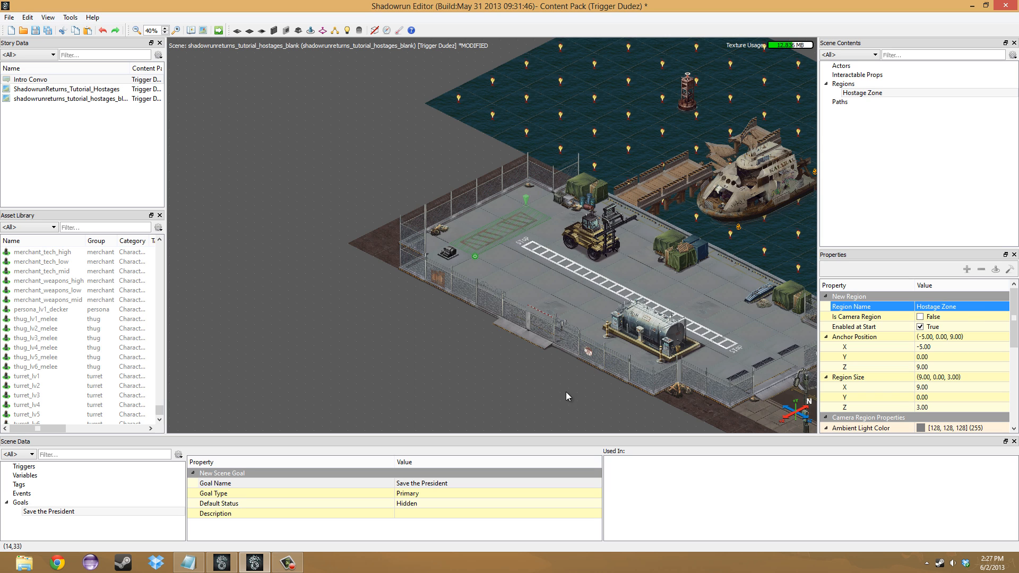
- Add a second region of about 15 by 12 tiles over the road outside the dock gate, beside the helicopter
{"action": "middle_click_drag", "start_coordinate": [566, 391], "coordinate": [610, 205]}
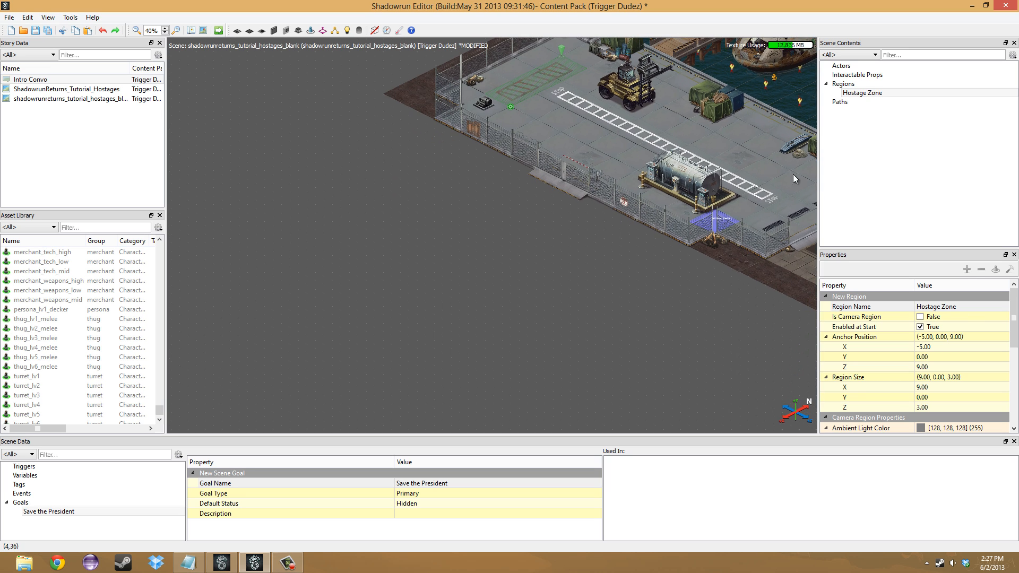
{"action": "right_click", "coordinate": [848, 84]}
{"action": "left_click", "coordinate": [865, 90]}
{"action": "middle_click_drag", "start_coordinate": [498, 268], "coordinate": [321, 275]}
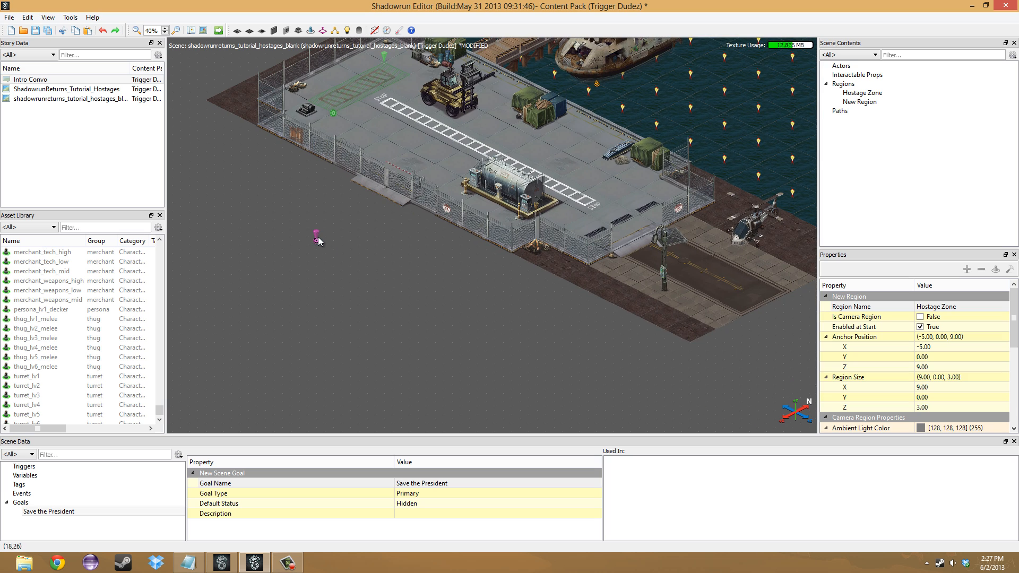
{"action": "mouse_move", "coordinate": [317, 234]}
{"action": "left_mouse_down"}
{"action": "mouse_move", "coordinate": [717, 212]}
{"action": "mouse_move", "coordinate": [717, 199]}
{"action": "mouse_move", "coordinate": [730, 260]}
{"action": "mouse_move", "coordinate": [696, 314]}
{"action": "left_mouse_up"}
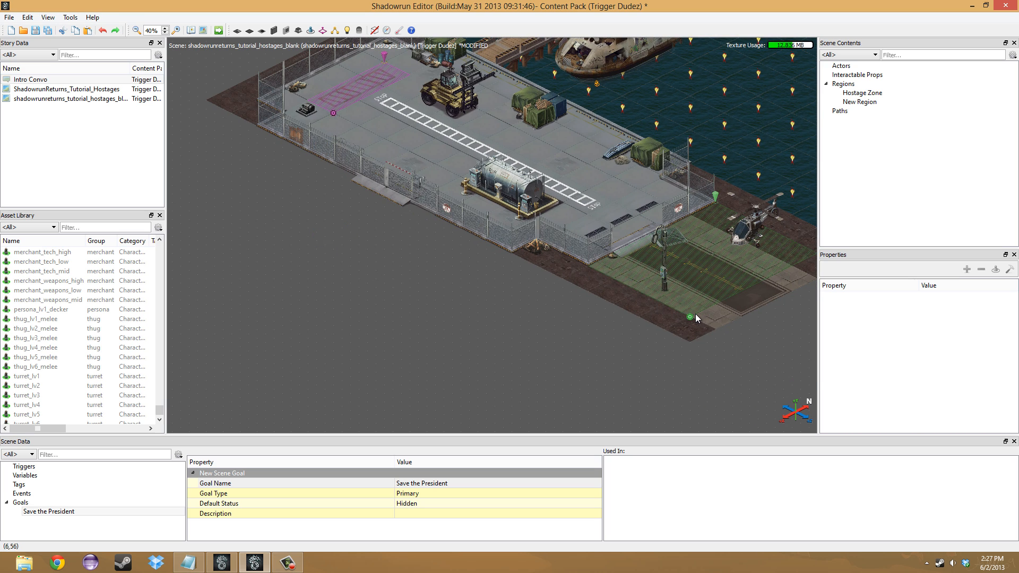
- Rename the region over the road outside the gate as "Safety Zone"
{"action": "left_click", "coordinate": [958, 307]}
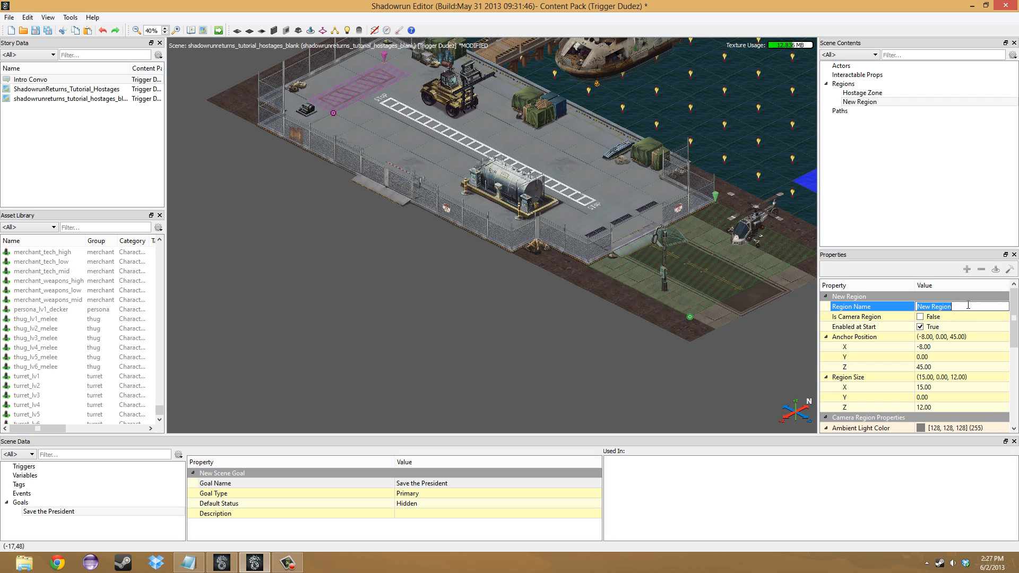
{"action": "type", "text": "Safety Zone"}
{"action": "key", "text": "Return"}
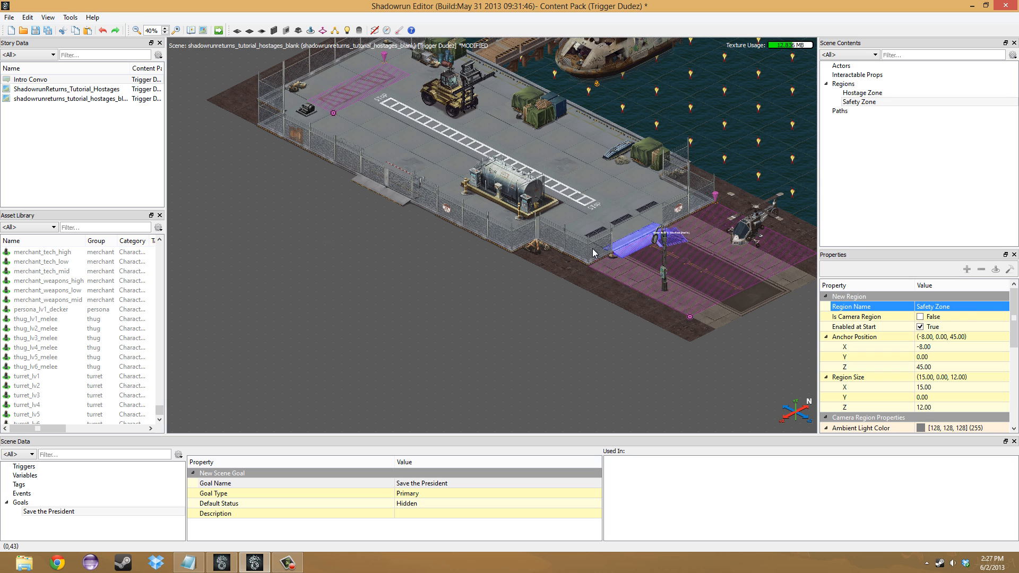
- Find the Player Spawner asset with the filter "player", place one in the Safety Zone at about (2, 0, 52) and orient it West
{"action": "middle_click_drag", "start_coordinate": [484, 311], "coordinate": [419, 405]}
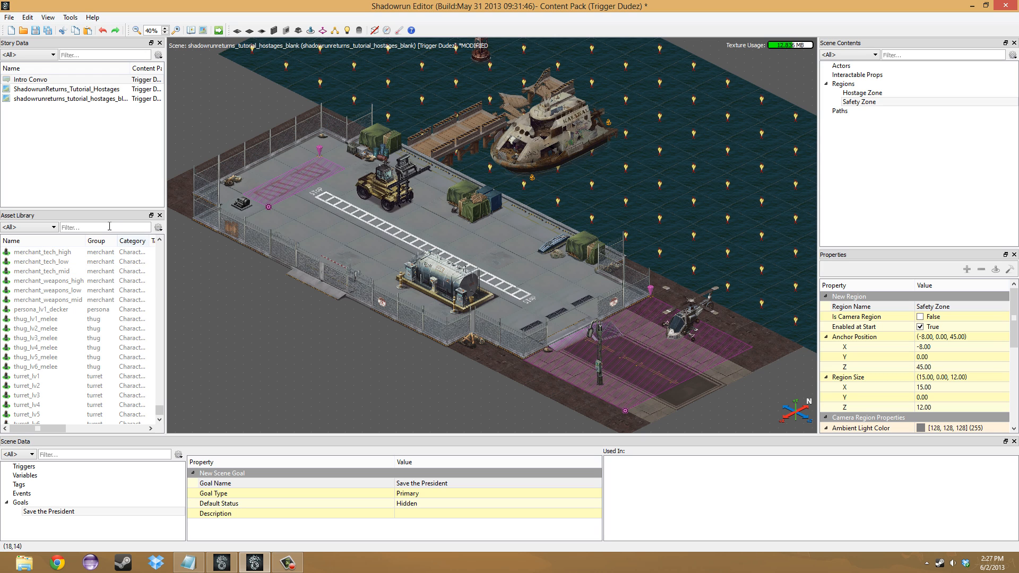
{"action": "type", "text": "player"}
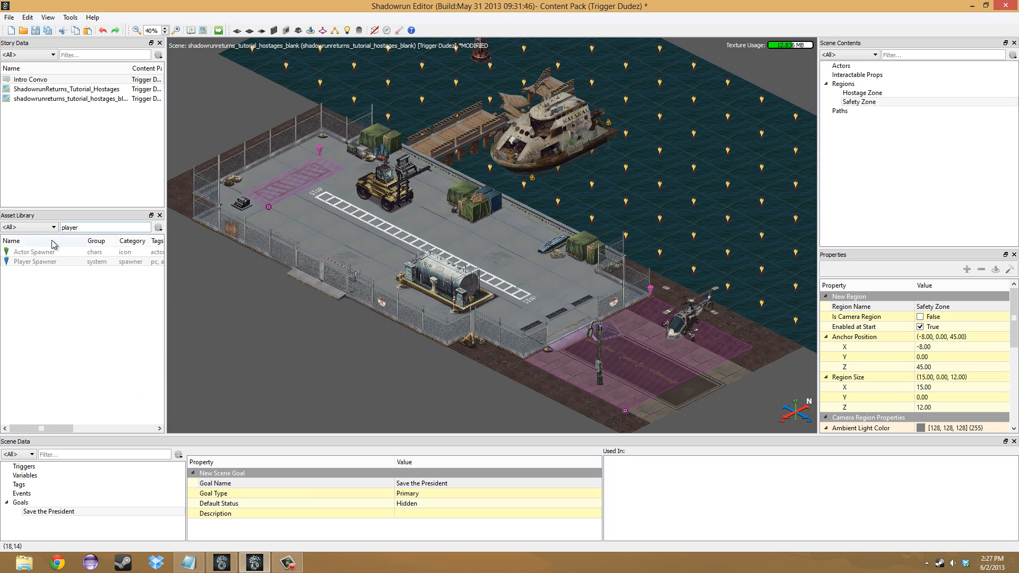
{"action": "mouse_move", "coordinate": [35, 261]}
{"action": "left_mouse_down"}
{"action": "mouse_move", "coordinate": [653, 358]}
{"action": "mouse_move", "coordinate": [695, 392]}
{"action": "mouse_move", "coordinate": [627, 371]}
{"action": "left_mouse_up"}
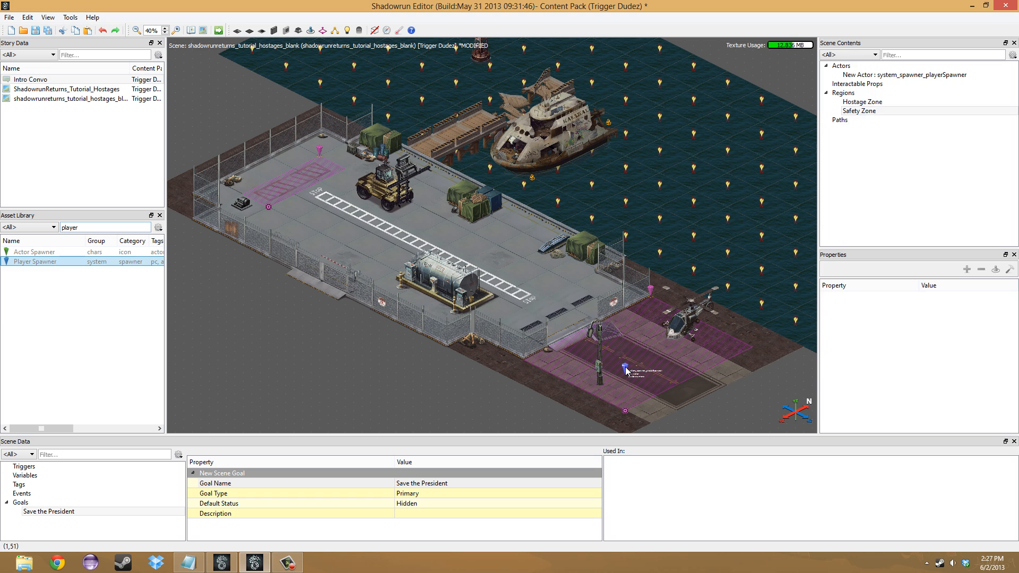
{"action": "key", "text": "space"}
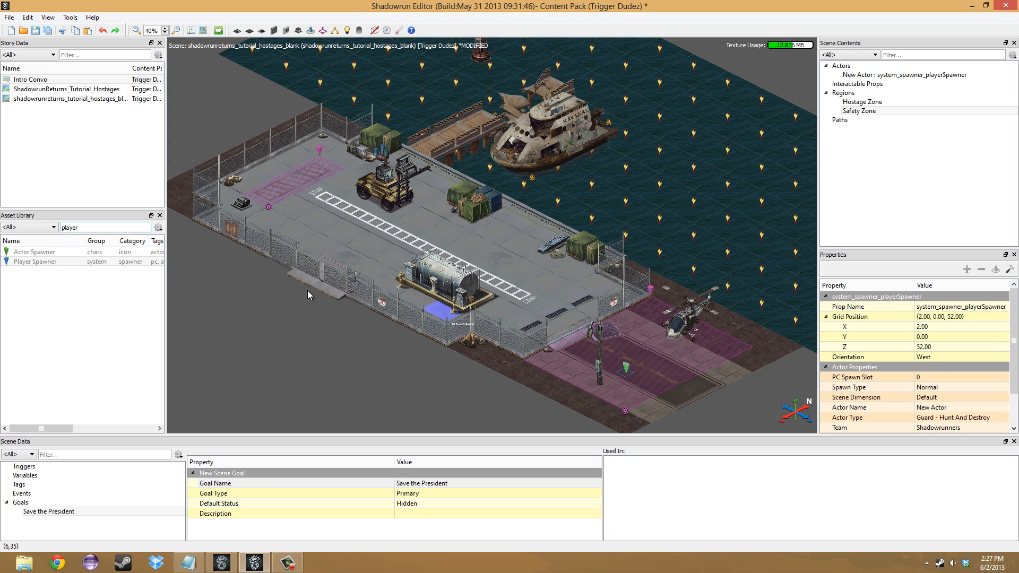
- Place a second Player Spawner beside the first at (0, 0, 51), oriented West
{"action": "left_click_drag", "start_coordinate": [53, 261], "coordinate": [638, 356]}
{"action": "left_click", "coordinate": [635, 350]}
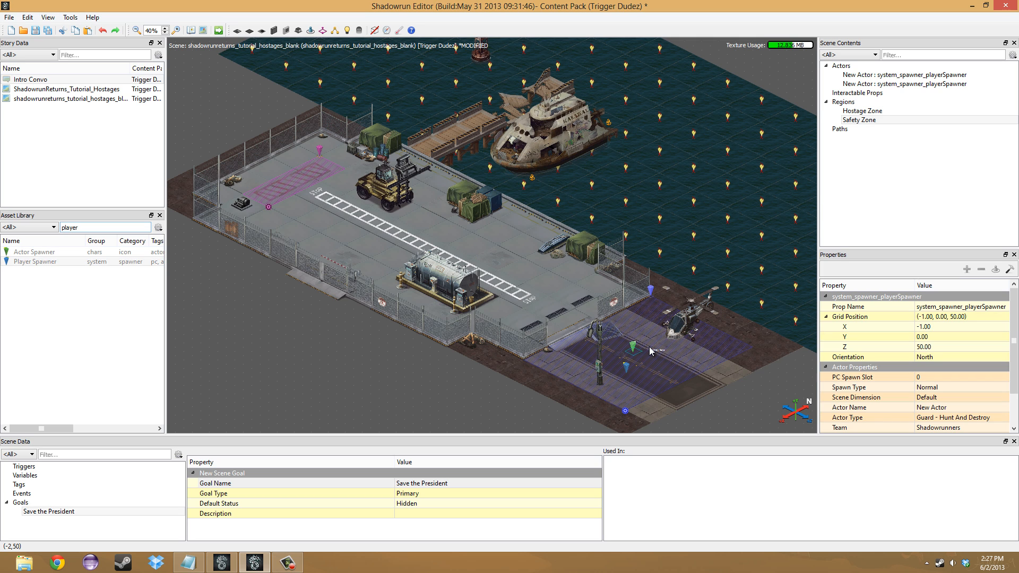
{"action": "key", "text": "space"}
{"action": "left_click_drag", "start_coordinate": [634, 348], "coordinate": [635, 353]}
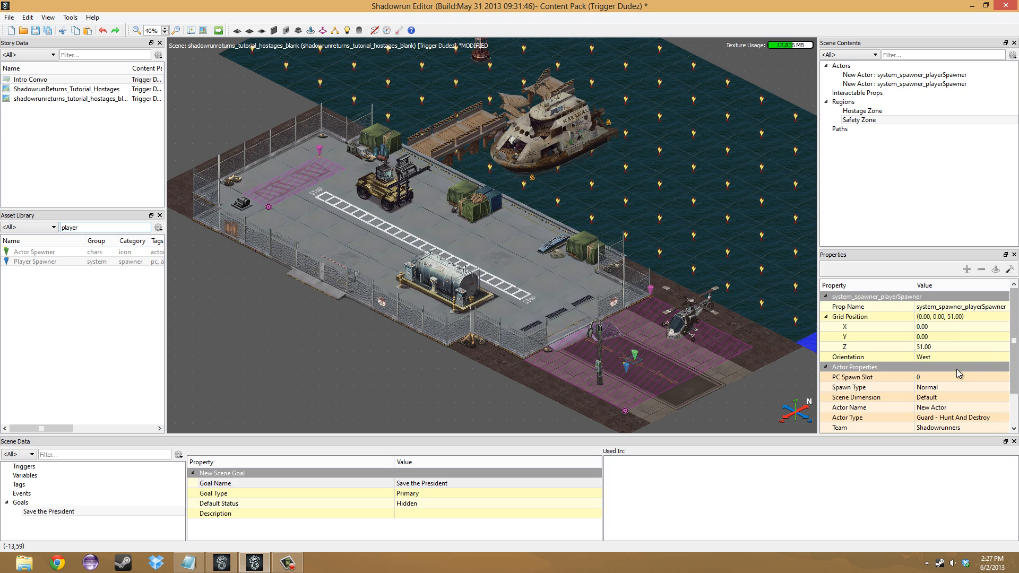
- Set the second player spawner's PC Spawn Slot to 1 and its actor name to SR2
{"action": "left_click", "coordinate": [968, 376]}
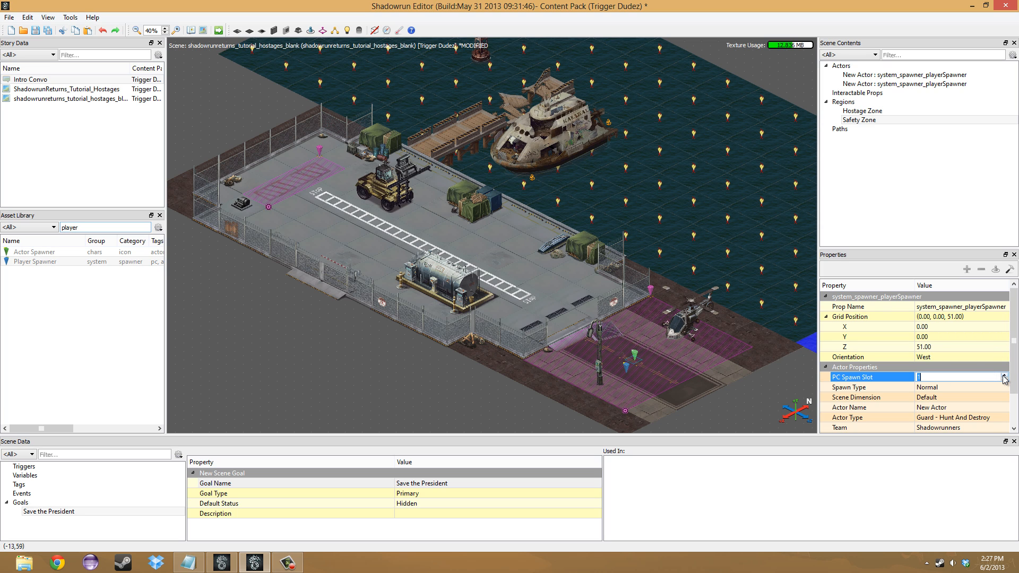
{"action": "left_click", "coordinate": [957, 406]}
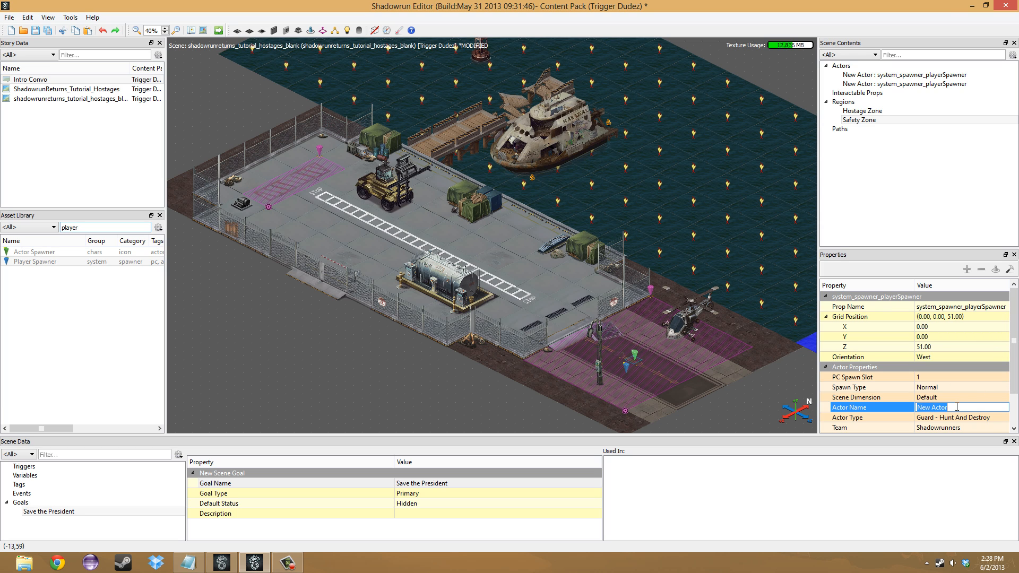
{"action": "type", "text": "SR2"}
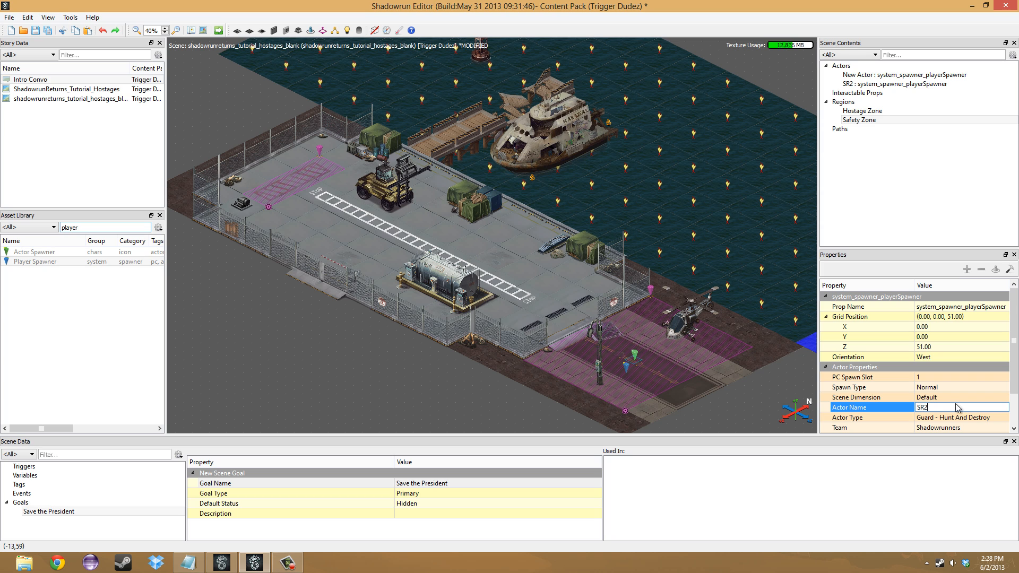
- Name the first player spawner's actor SR1
{"action": "left_click", "coordinate": [626, 367]}
{"action": "left_click", "coordinate": [948, 406]}
{"action": "type", "text": "SR1"}
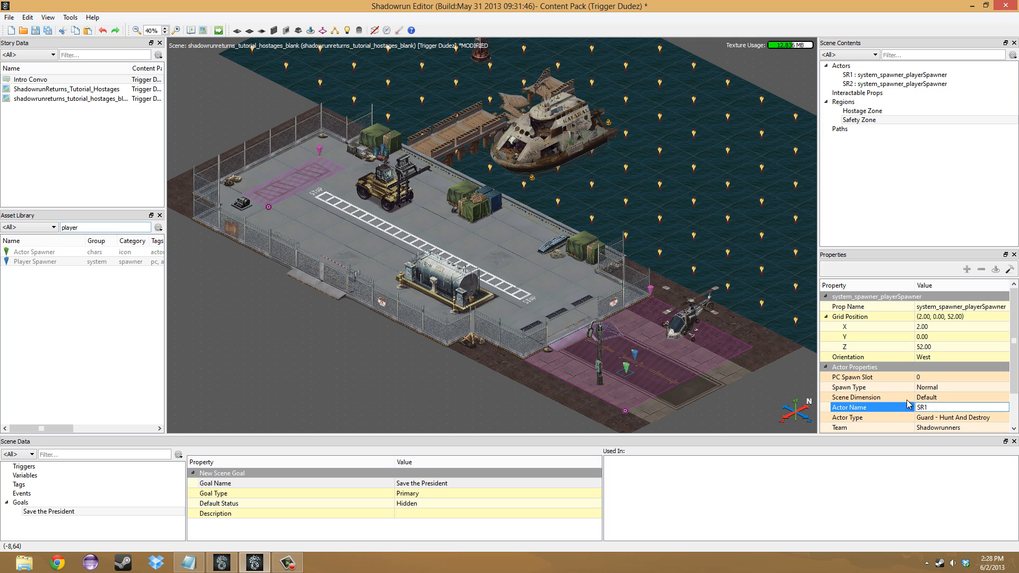
{"action": "left_click", "coordinate": [718, 418]}
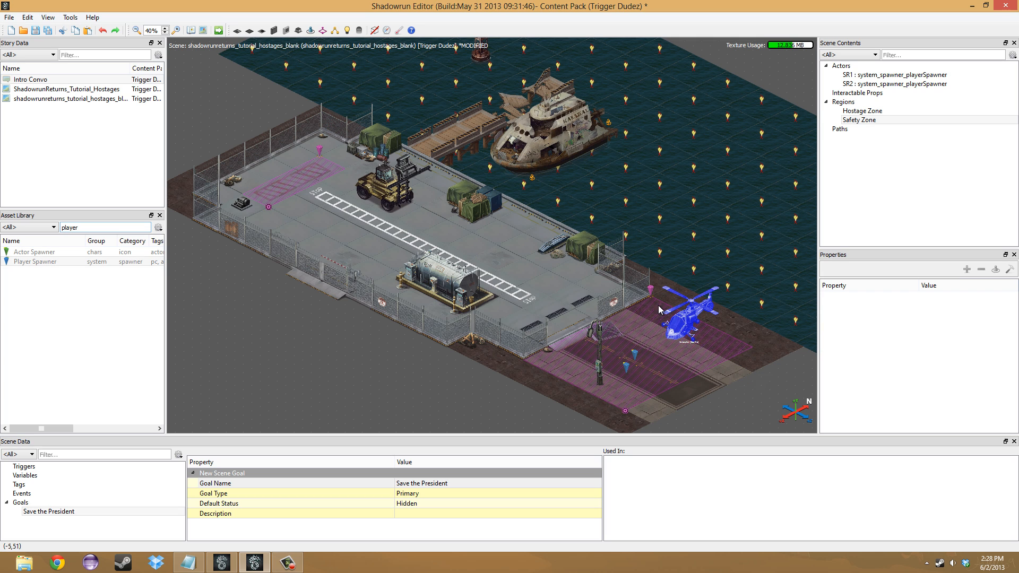
- Review the hiring settings in the scene properties and accept them
{"action": "left_click", "coordinate": [205, 31]}
{"action": "left_click", "coordinate": [382, 157]}
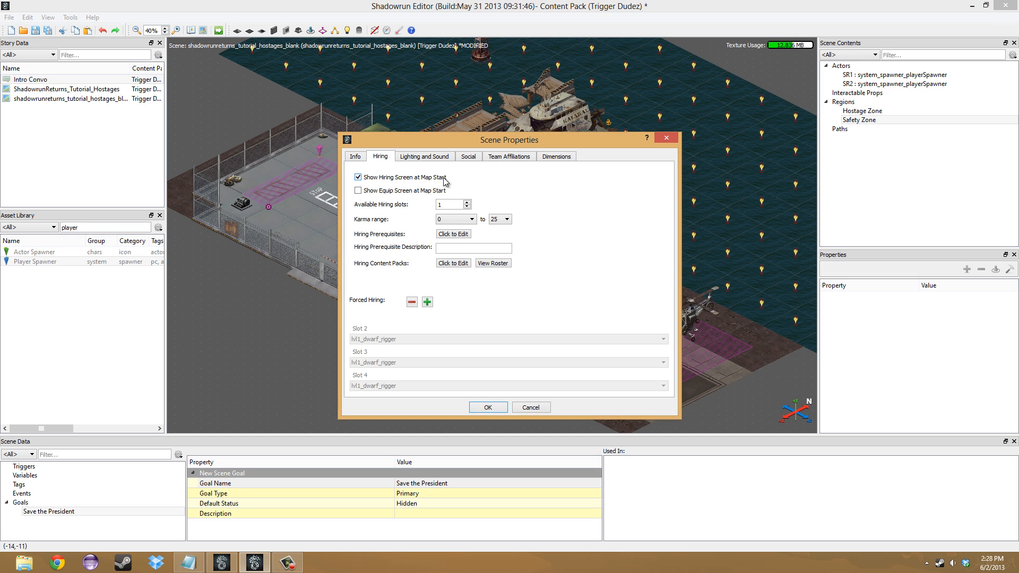
{"action": "left_click_drag", "start_coordinate": [434, 140], "coordinate": [351, 123]}
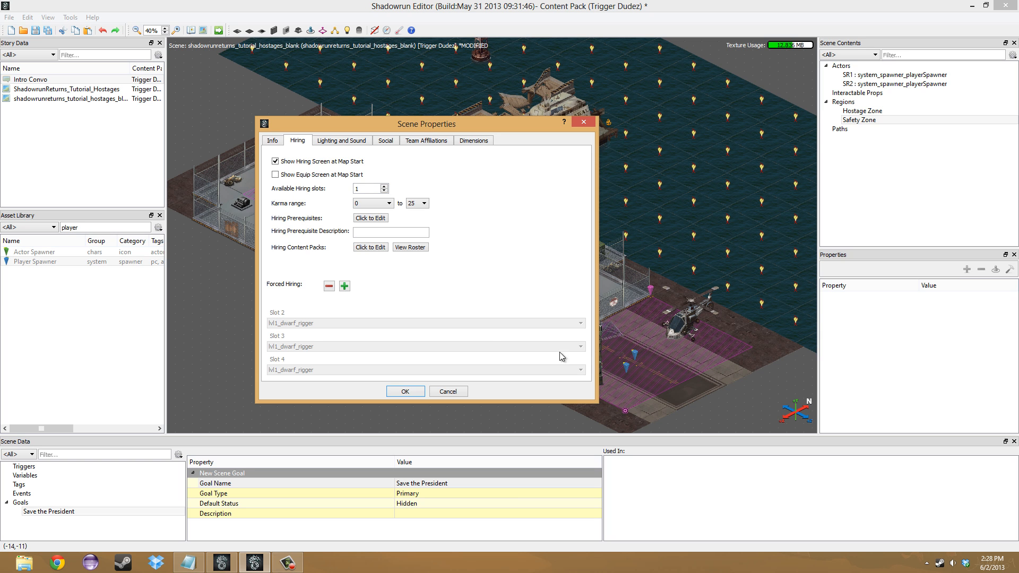
{"action": "left_click", "coordinate": [405, 391]}
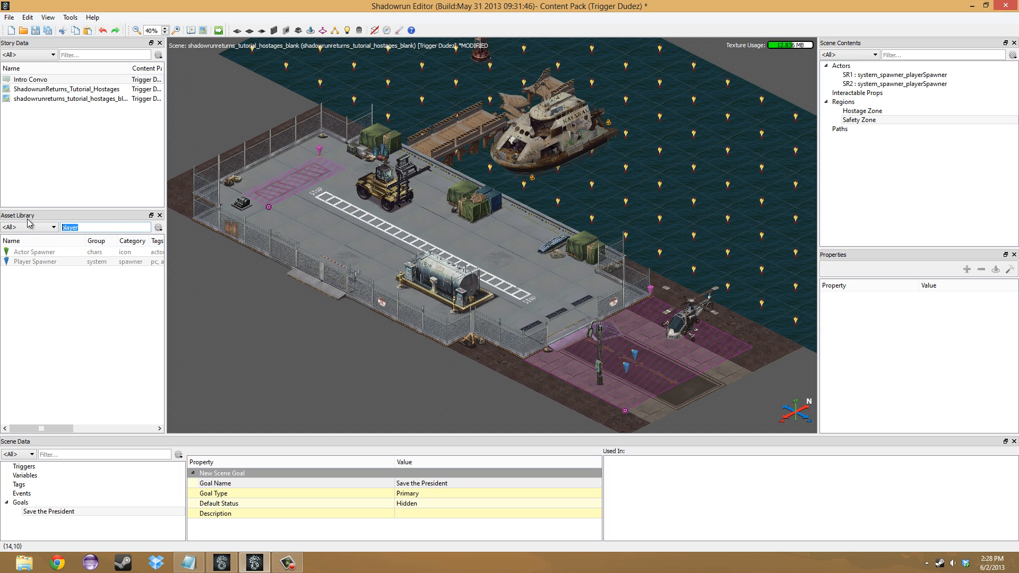
- Clear the asset filter, place a merchant_doctor_low character inside the Hostage Zone at about (-1, 0, 10) and select it to view its properties
{"action": "key", "text": "BackSpace"}
{"action": "mouse_move", "coordinate": [159, 249]}
{"action": "left_mouse_down"}
{"action": "mouse_move", "coordinate": [166, 415]}
{"action": "mouse_move", "coordinate": [163, 251]}
{"action": "left_mouse_up"}
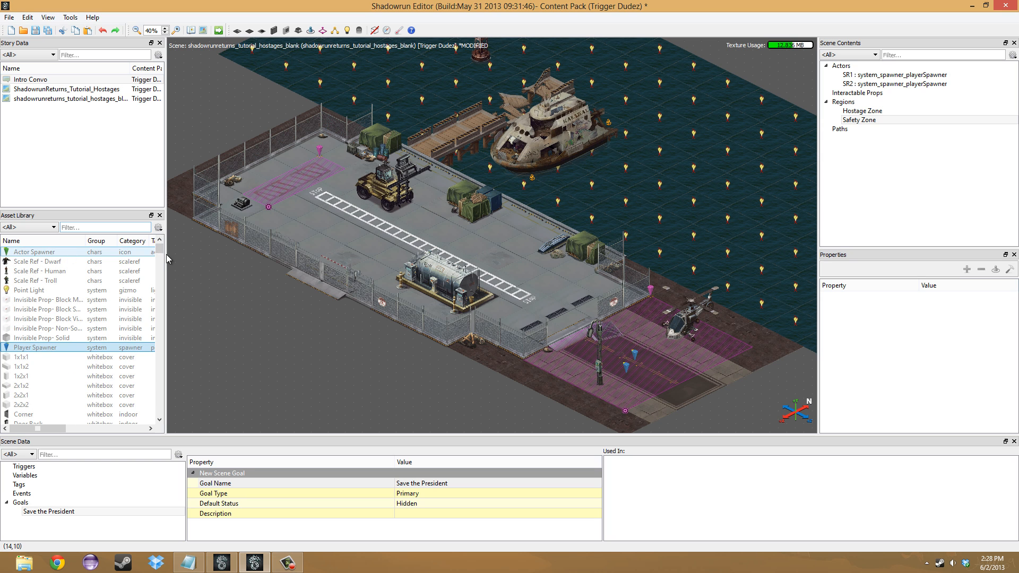
{"action": "scroll", "coordinate": [63, 314], "scroll_direction": "down", "scroll_amount": 20}
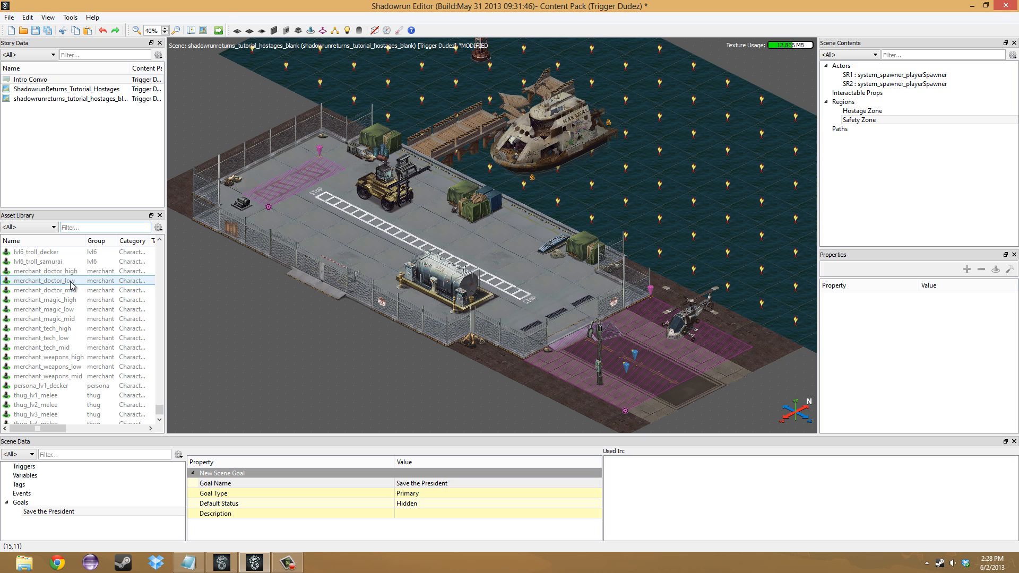
{"action": "left_click_drag", "start_coordinate": [53, 280], "coordinate": [293, 180]}
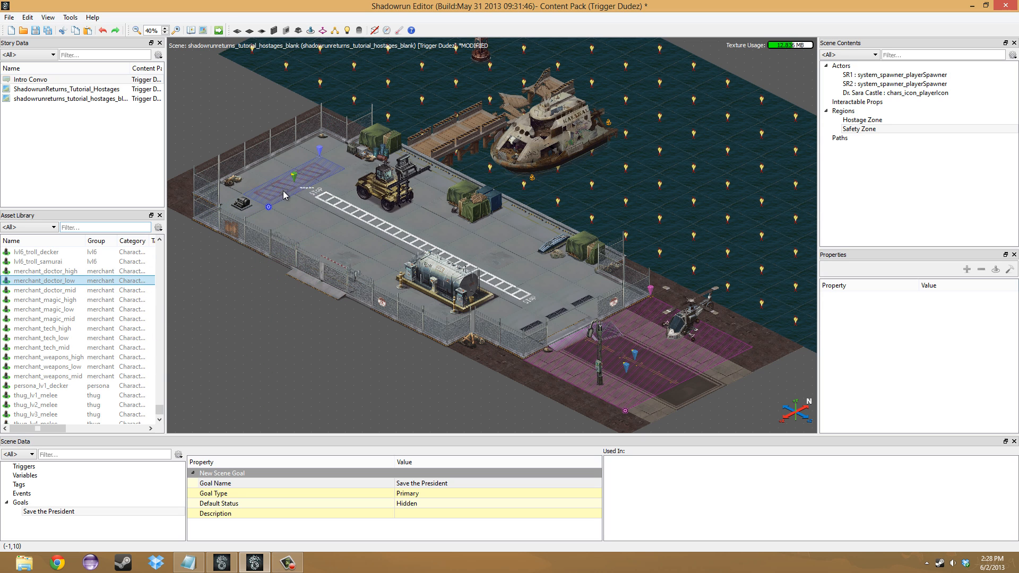
{"action": "left_click", "coordinate": [311, 189]}
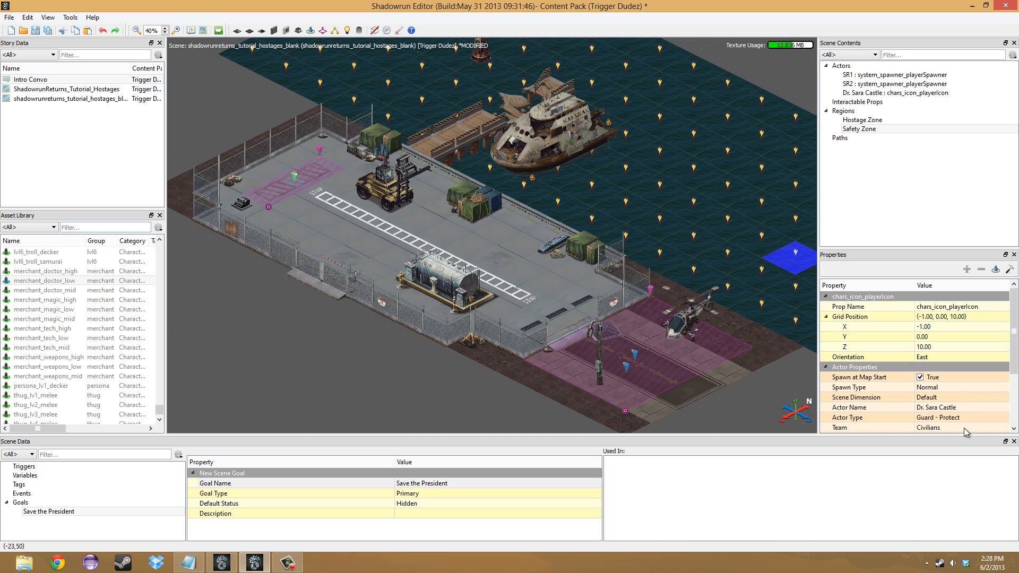
{"action": "middle_click_drag", "start_coordinate": [509, 393], "coordinate": [494, 354]}
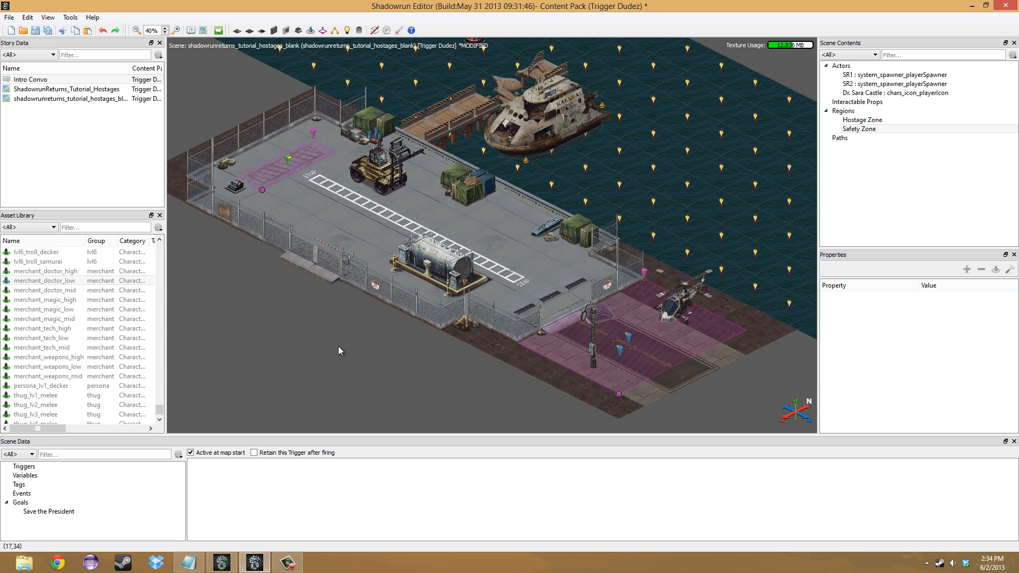
- Add a new trigger to the scene and name it reg_FallowRunner
{"action": "left_click", "coordinate": [65, 466]}
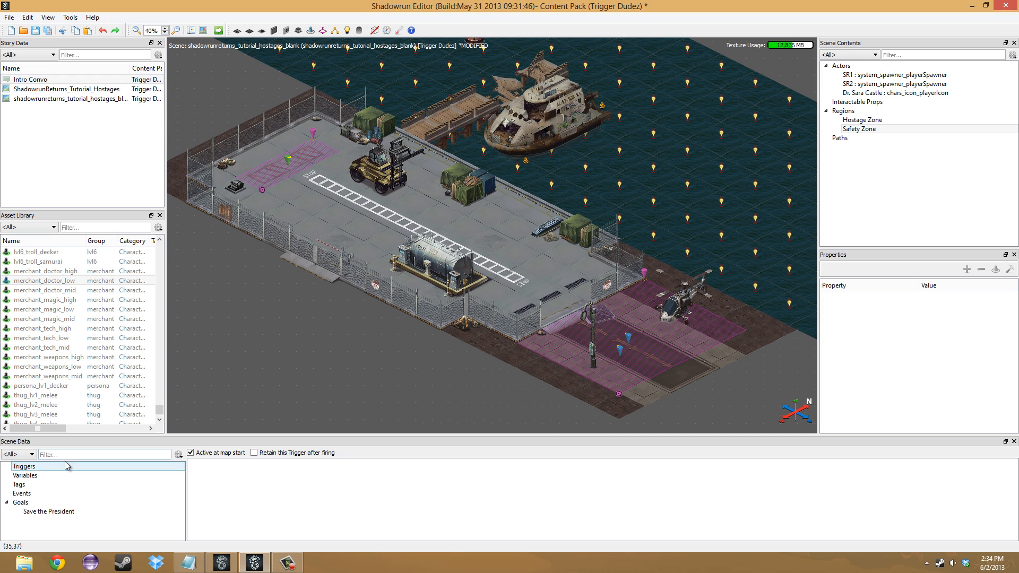
{"action": "right_click", "coordinate": [51, 467]}
{"action": "left_click", "coordinate": [85, 471]}
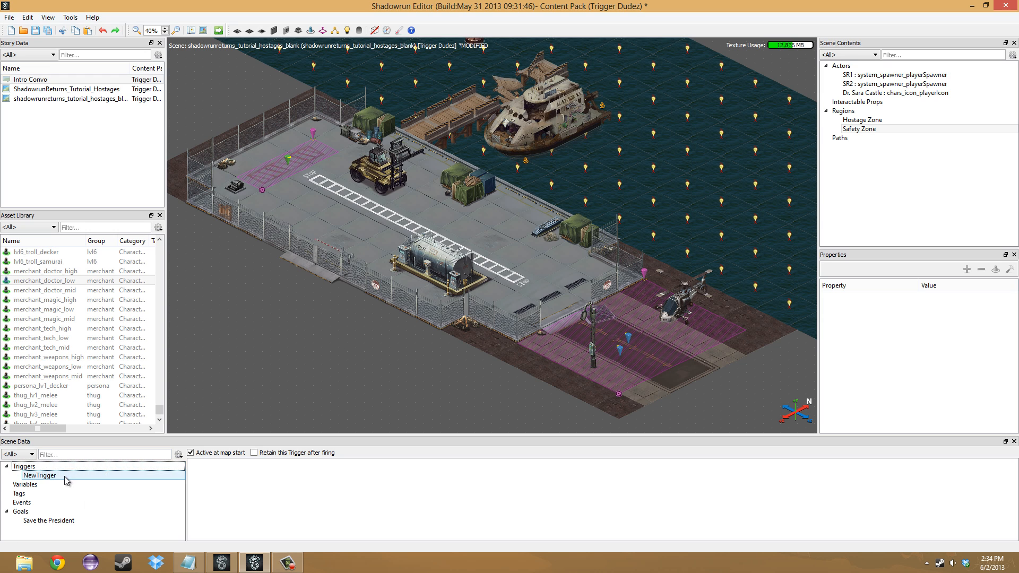
{"action": "left_click", "coordinate": [171, 476]}
{"action": "type", "text": "req"}
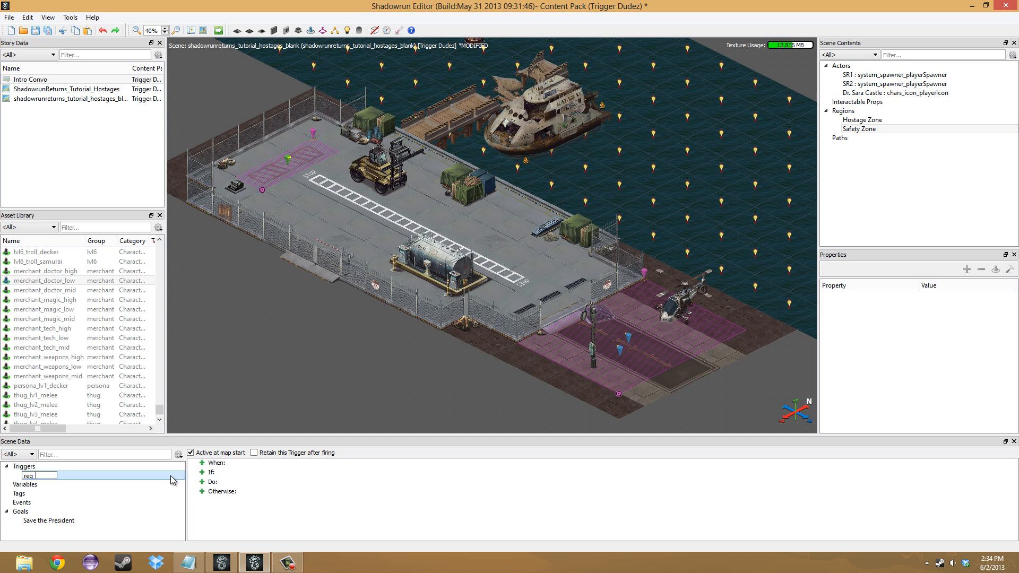
{"action": "type", "text": " FallowRunner"}
{"action": "key", "text": "Return"}
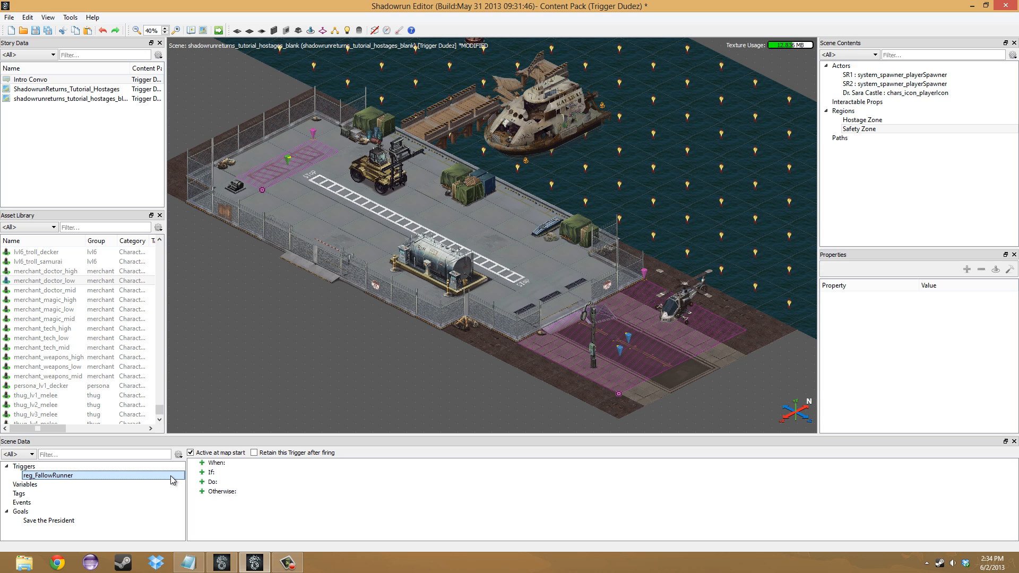
- Correct the spelling of the trigger's name to reg_FollowRunner
{"action": "left_click", "coordinate": [45, 476]}
{"action": "left_click", "coordinate": [86, 475]}
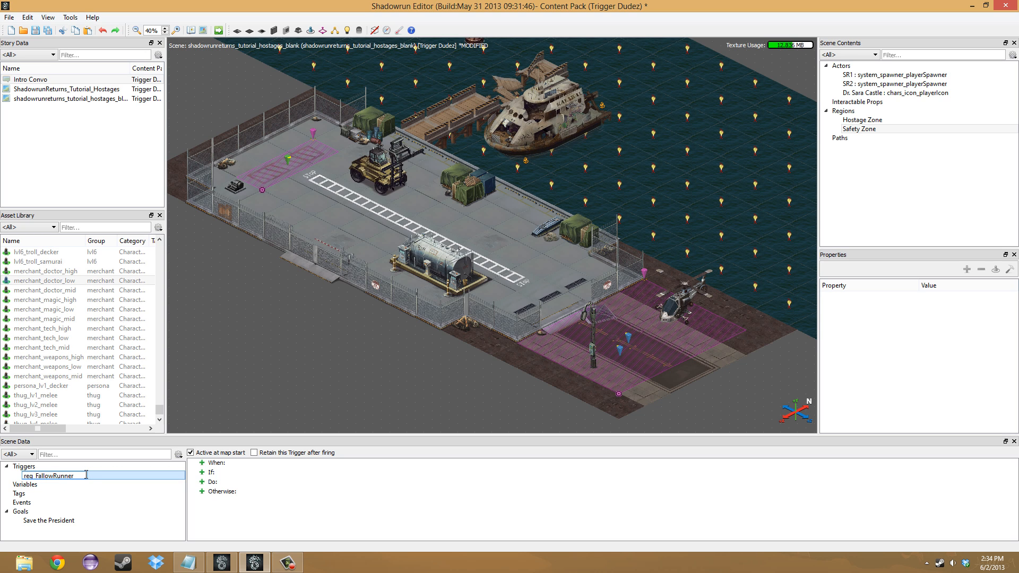
{"action": "key", "text": "Delete"}
{"action": "type", "text": "o"}
{"action": "key", "text": "Return"}
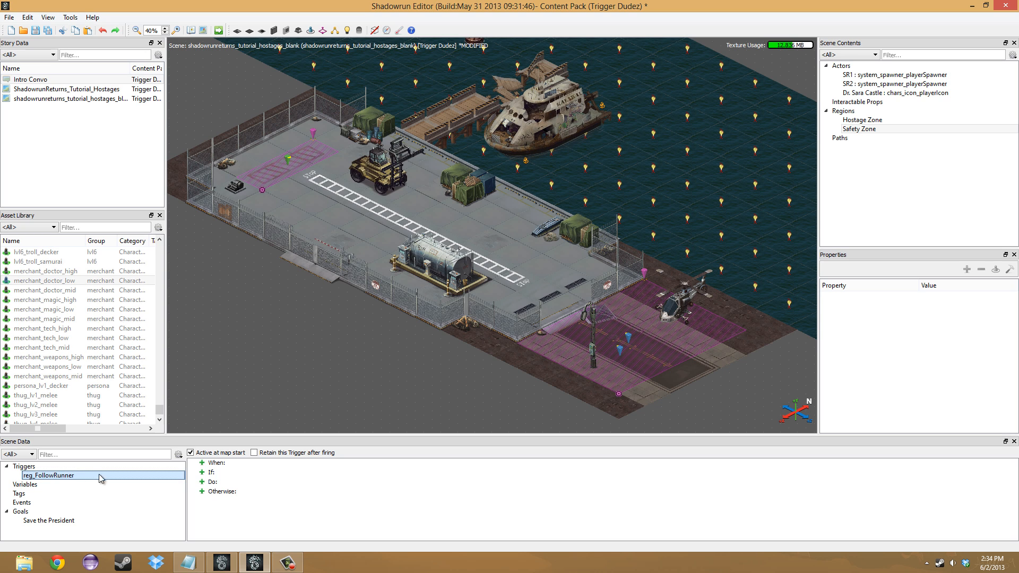
- Give reg_FollowRunner an On Region Enter event for the Hostage Zone
{"action": "left_click", "coordinate": [218, 463]}
{"action": "left_click", "coordinate": [203, 463]}
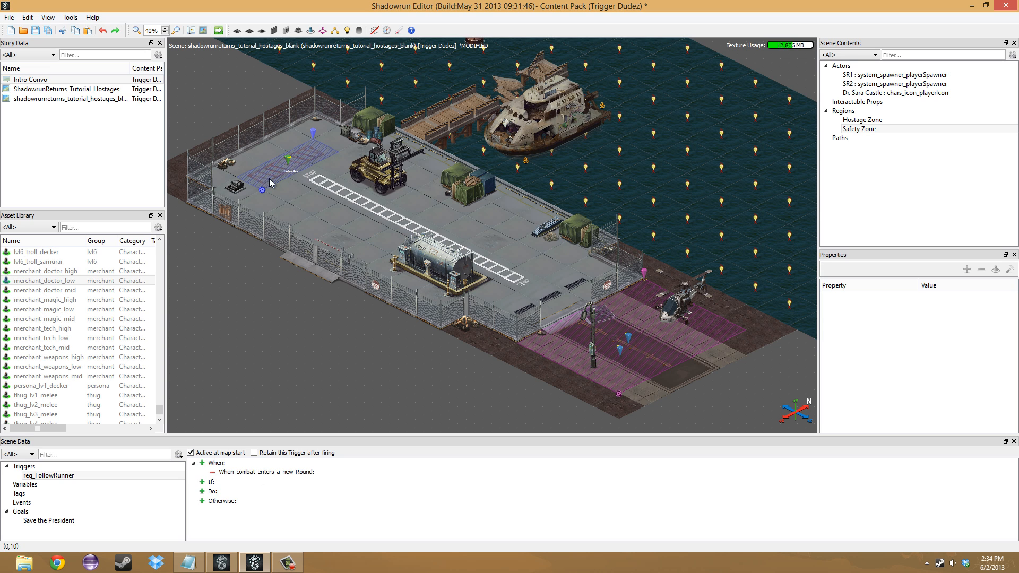
{"action": "right_click", "coordinate": [266, 472]}
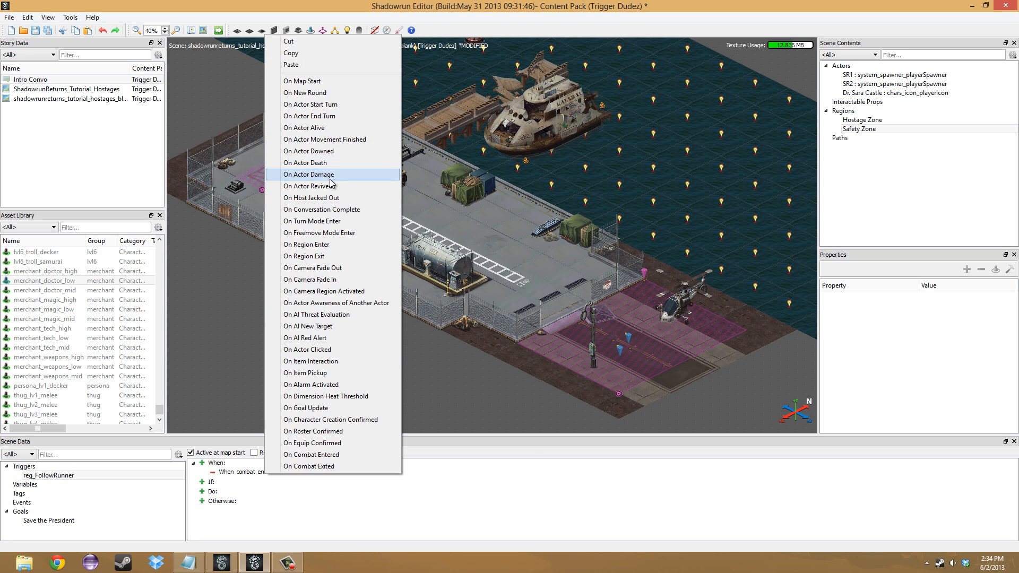
{"action": "left_click", "coordinate": [313, 245]}
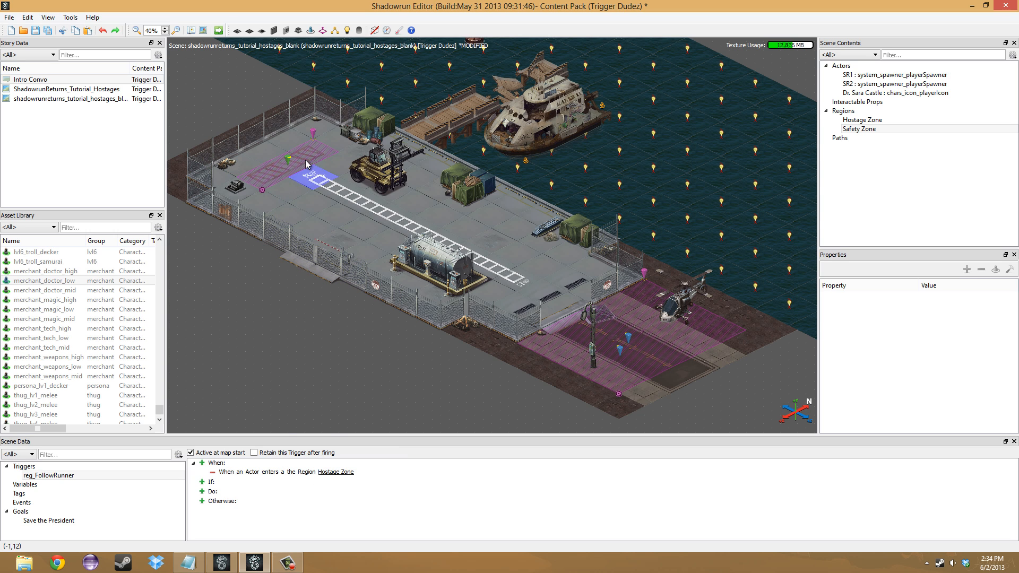
- Add a Compare Actor Team condition to reg_FollowRunner requiring that the Triggering Actor is on team Shadowrunners
{"action": "left_click", "coordinate": [202, 482]}
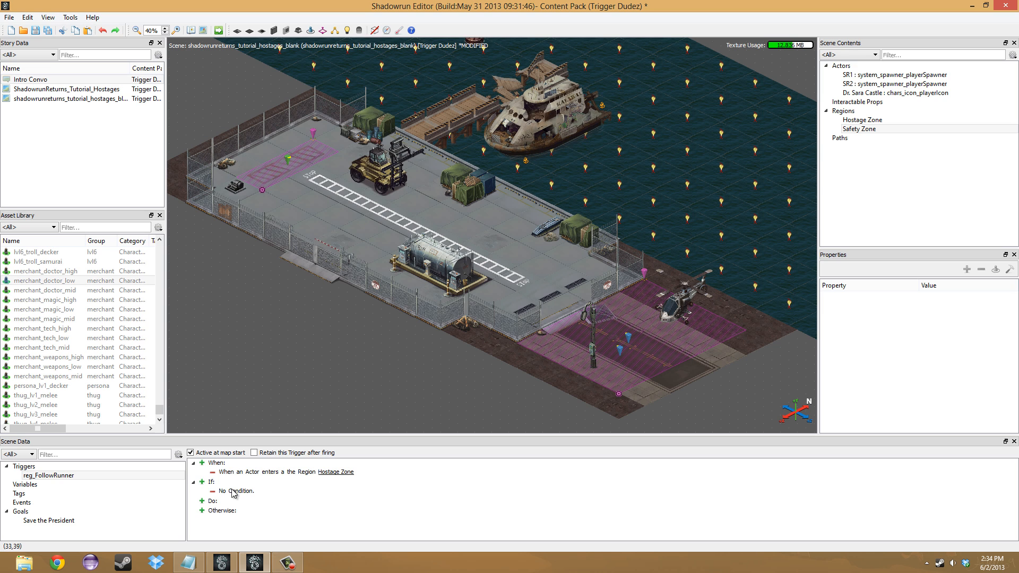
{"action": "right_click", "coordinate": [233, 492]}
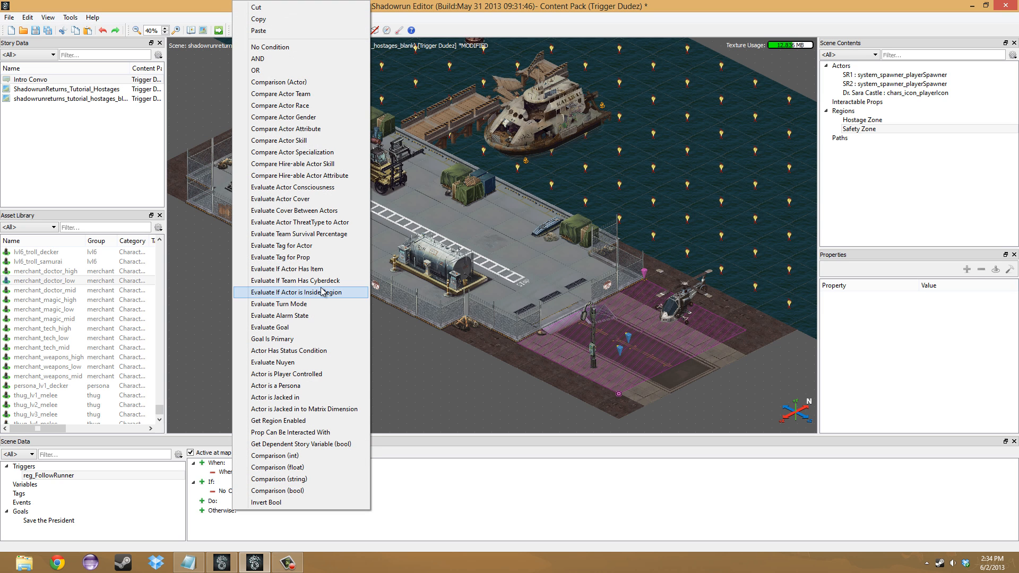
{"action": "left_click", "coordinate": [298, 94]}
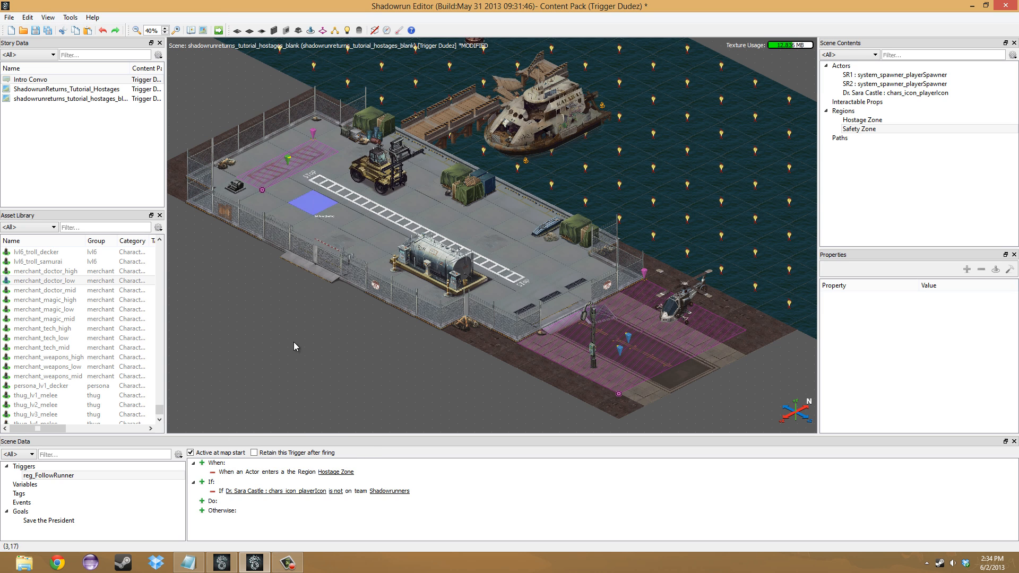
{"action": "right_click", "coordinate": [286, 495]}
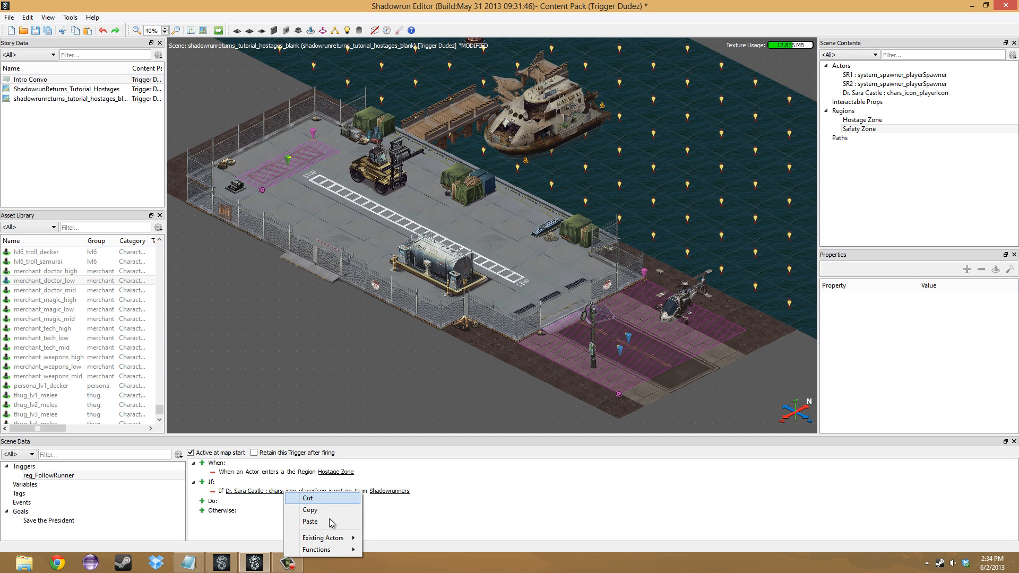
{"action": "mouse_move", "coordinate": [336, 550]}
{"action": "left_click", "coordinate": [401, 495]}
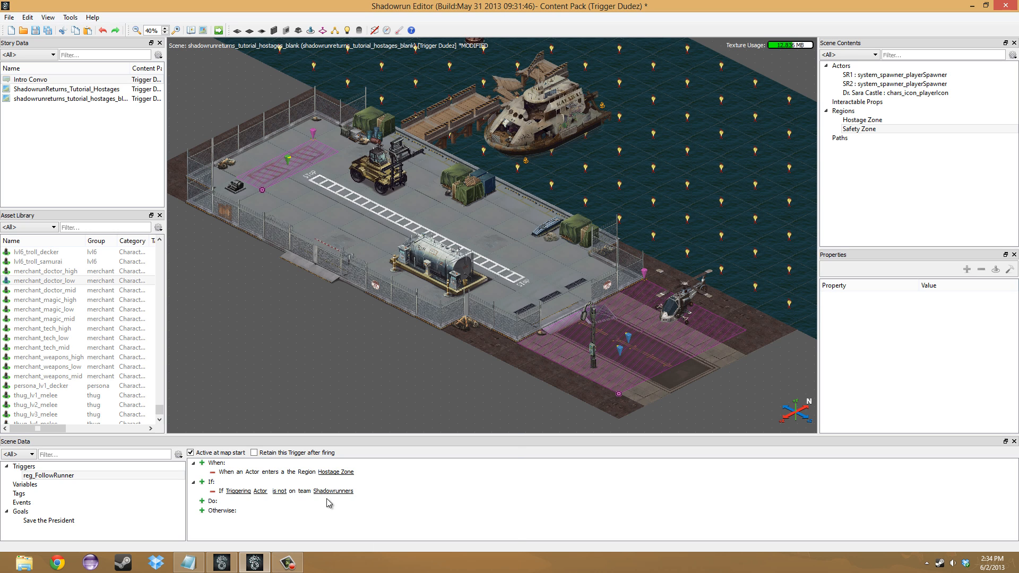
{"action": "right_click", "coordinate": [281, 495]}
{"action": "left_click", "coordinate": [372, 537]}
{"action": "left_click", "coordinate": [201, 501]}
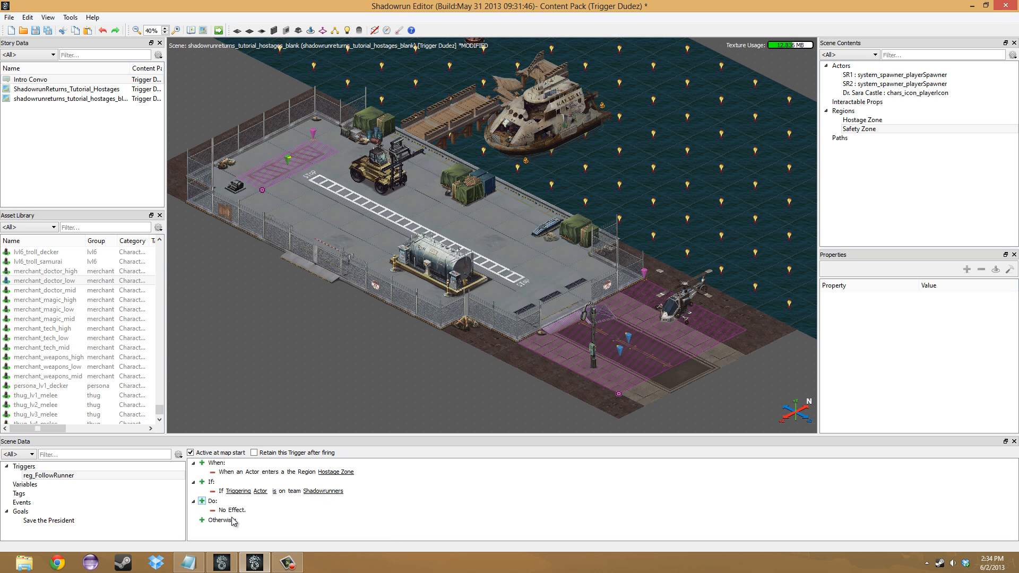
{"action": "right_click", "coordinate": [223, 513]}
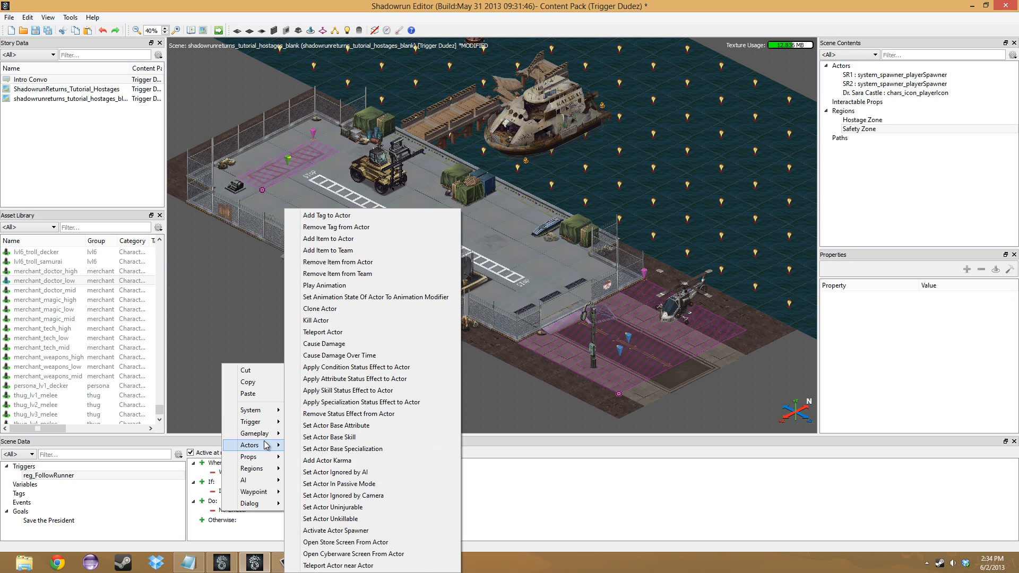
{"action": "mouse_move", "coordinate": [255, 481]}
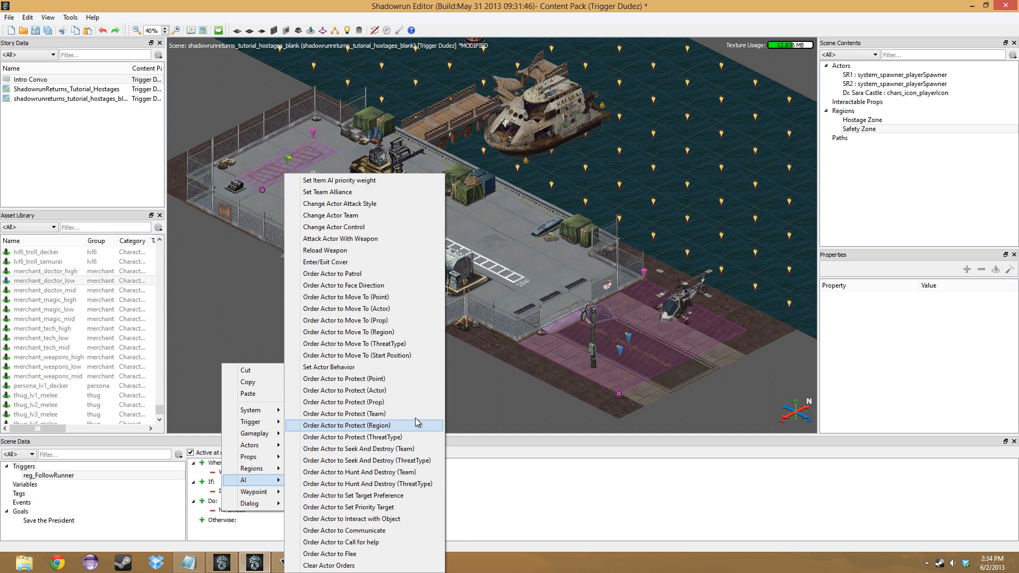
{"action": "left_click", "coordinate": [403, 402]}
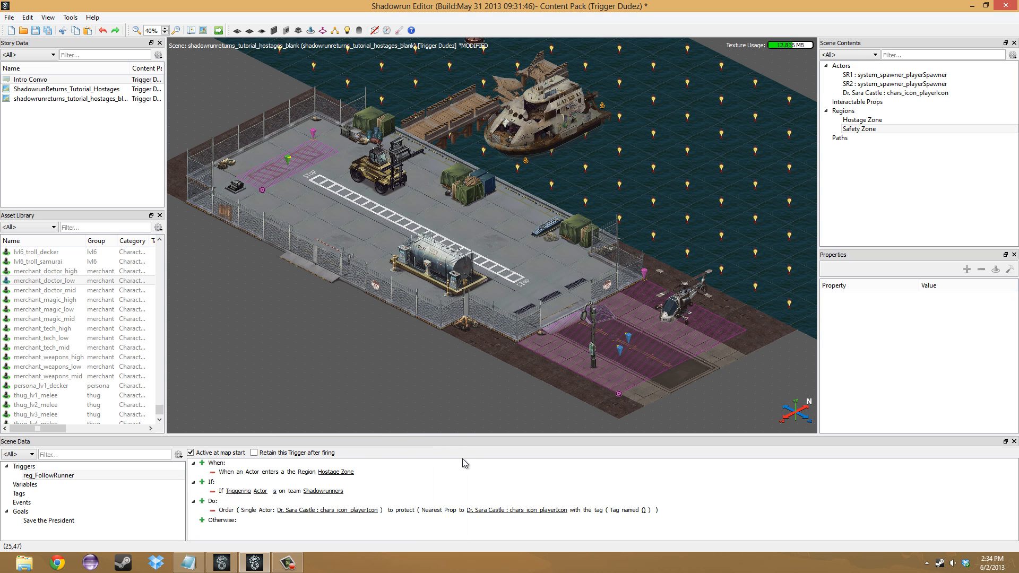
- Make reg_FollowRunner's action an Order Actor to Protect (Actor) that has the hostage character protect the Triggering Actor
{"action": "left_click", "coordinate": [202, 502]}
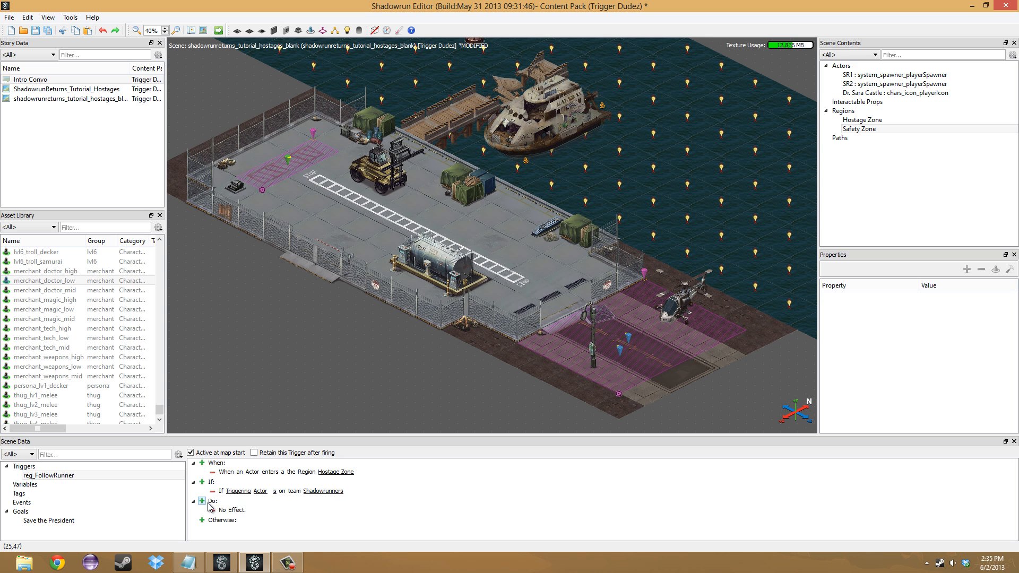
{"action": "right_click", "coordinate": [221, 510]}
{"action": "mouse_move", "coordinate": [274, 482]}
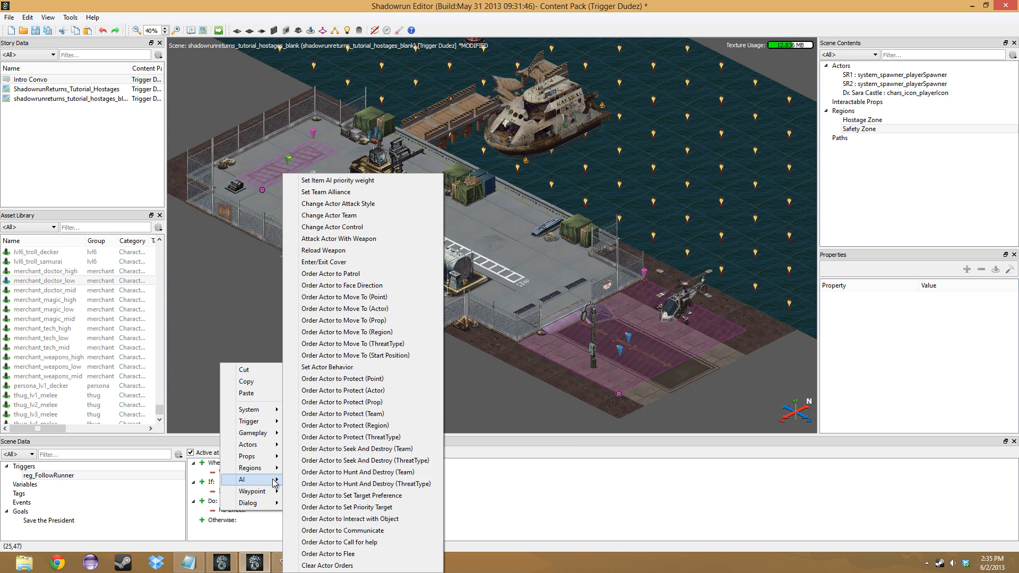
{"action": "left_click", "coordinate": [384, 393]}
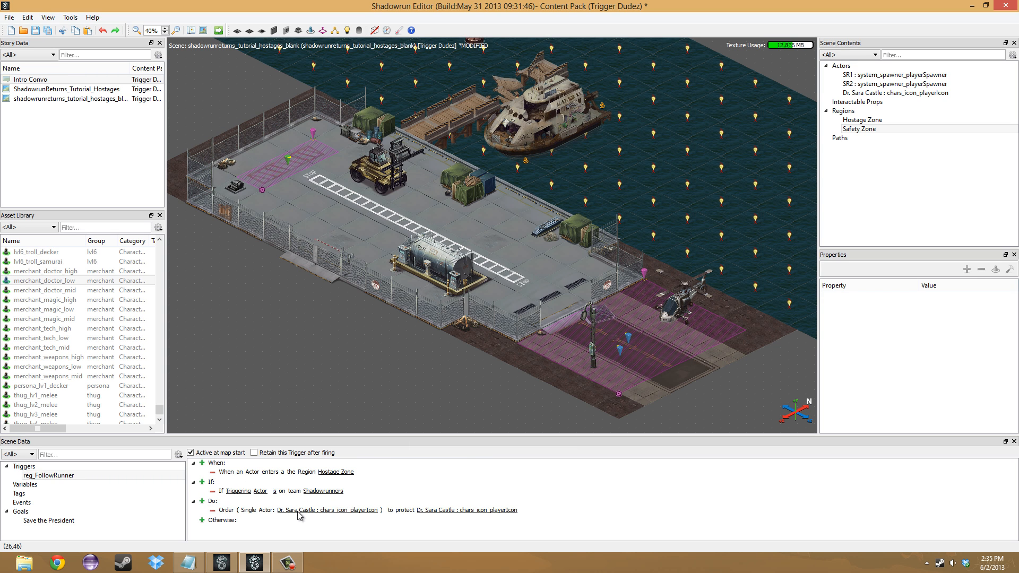
{"action": "right_click", "coordinate": [423, 513]}
{"action": "mouse_move", "coordinate": [469, 505]}
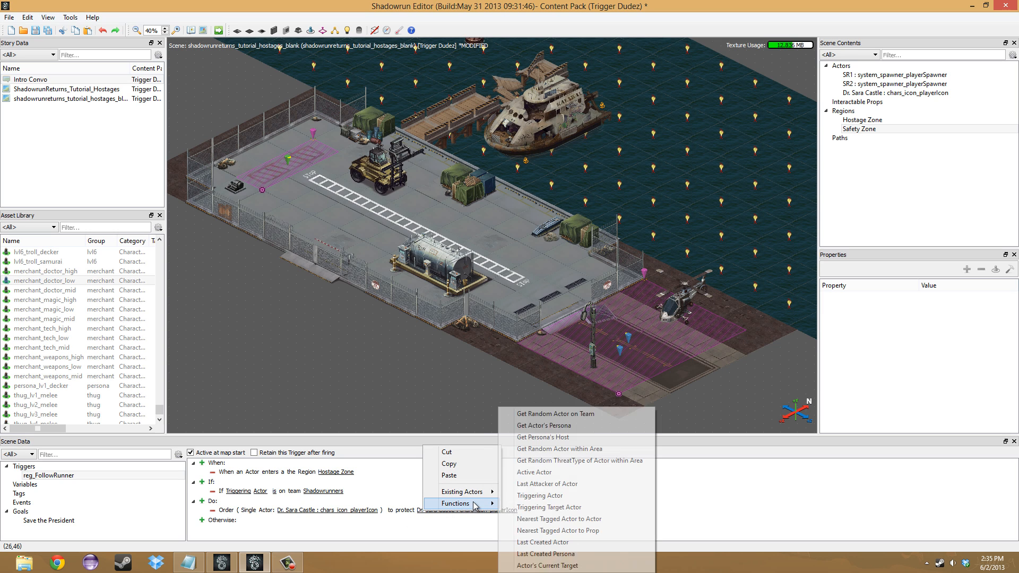
{"action": "left_click", "coordinate": [562, 501]}
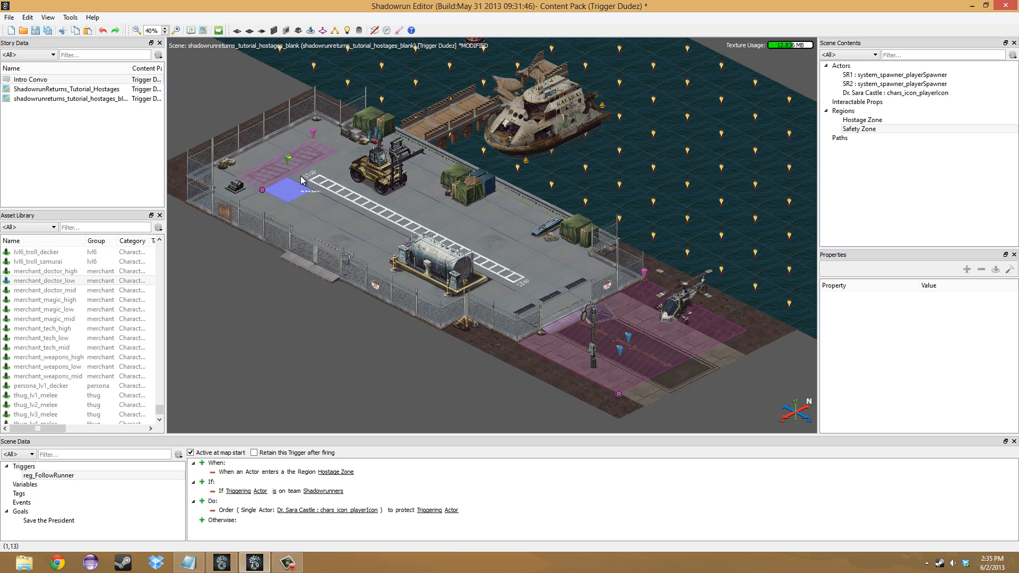
- Set the hostage character's Actor Type to Non-Combatant and select the SR1 player spawner in the Safety Zone
{"action": "left_click", "coordinate": [620, 354]}
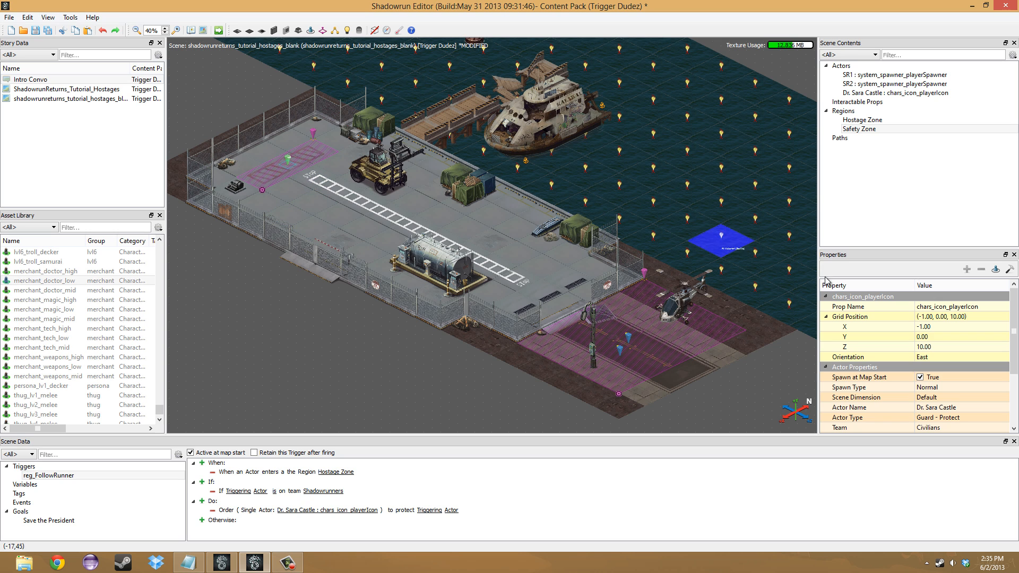
{"action": "left_click", "coordinate": [955, 418]}
{"action": "left_click", "coordinate": [955, 418]}
{"action": "left_click", "coordinate": [959, 455]}
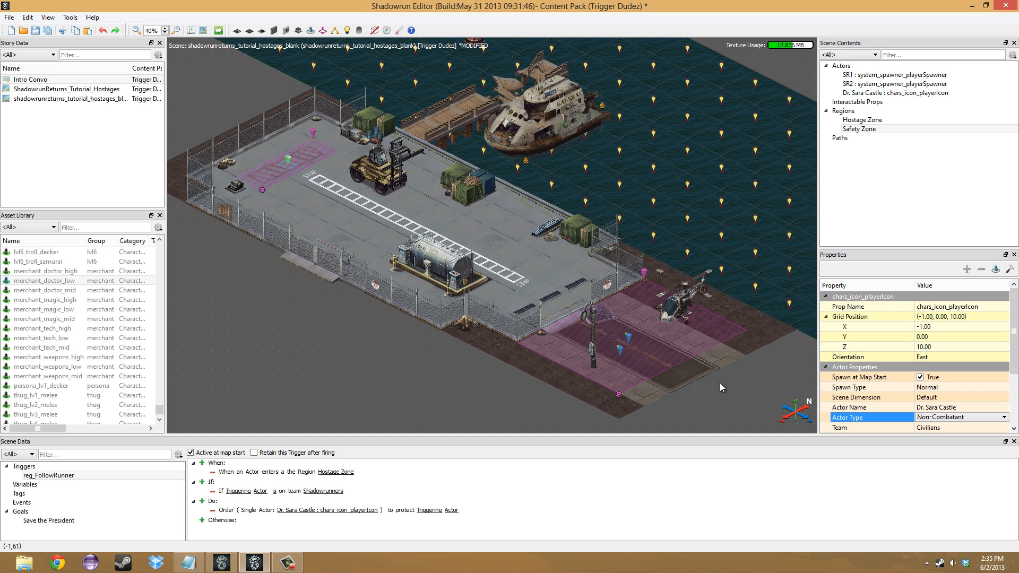
{"action": "left_click", "coordinate": [621, 354]}
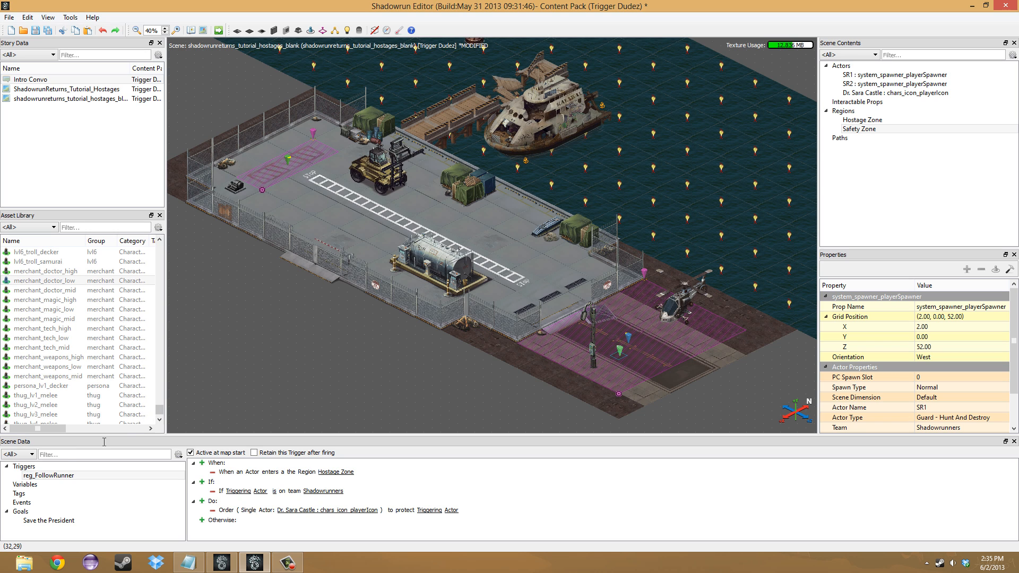
- Add a second trigger to the scene and name it gol_Success
{"action": "right_click", "coordinate": [56, 467]}
{"action": "left_click", "coordinate": [64, 480]}
{"action": "double_click", "coordinate": [48, 485]}
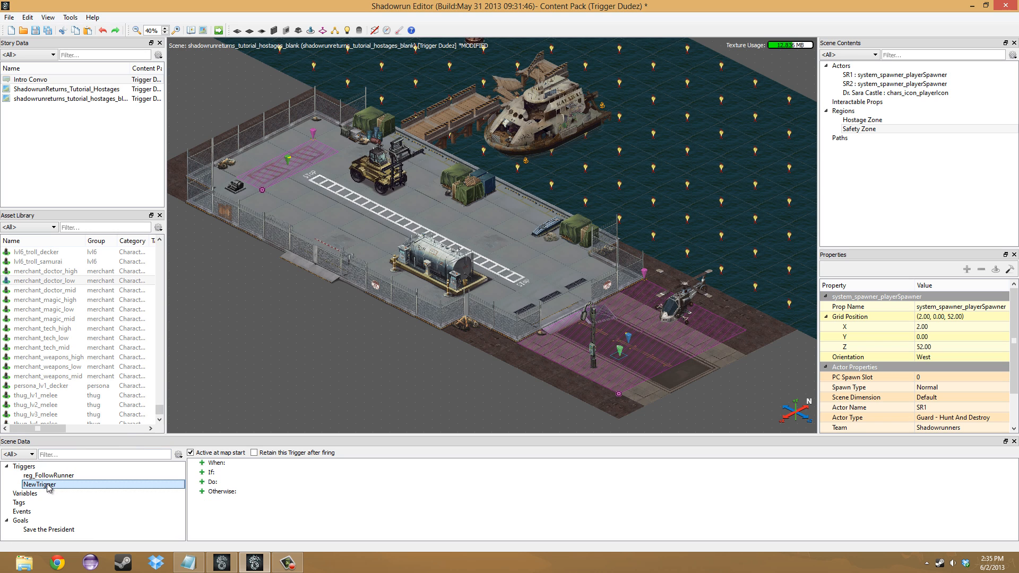
{"action": "left_click_drag", "start_coordinate": [58, 484], "coordinate": [14, 479]}
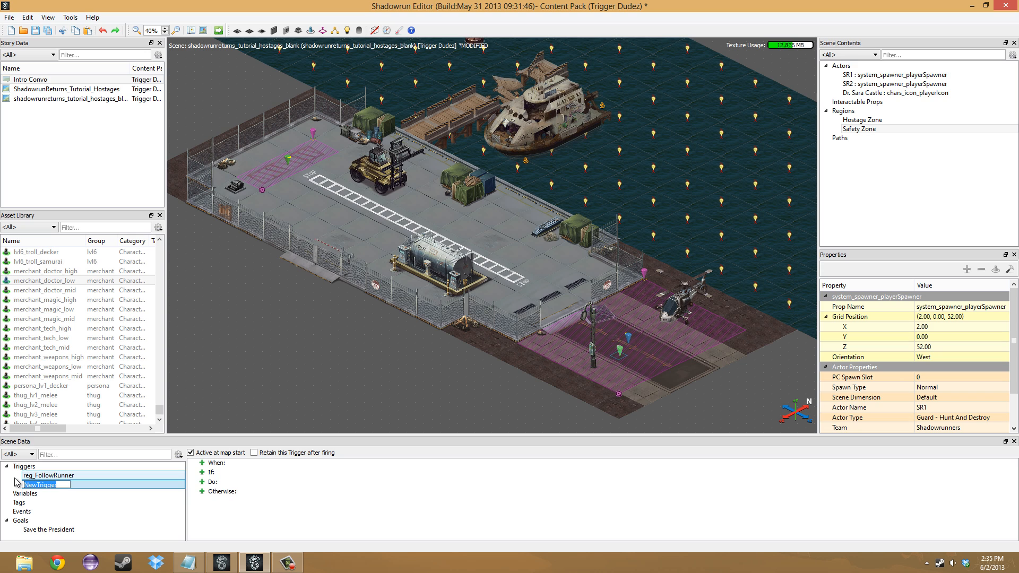
{"action": "type", "text": "gol_Success"}
{"action": "key", "text": "Return"}
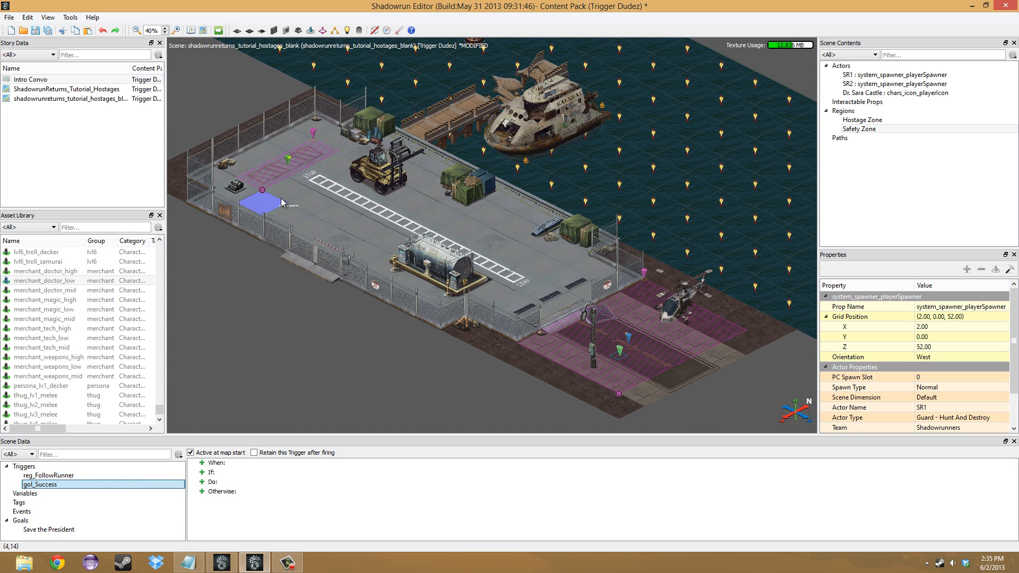
- Give gol_Success an On Region Enter event and set its region to Safety Zone
{"action": "left_click", "coordinate": [204, 461]}
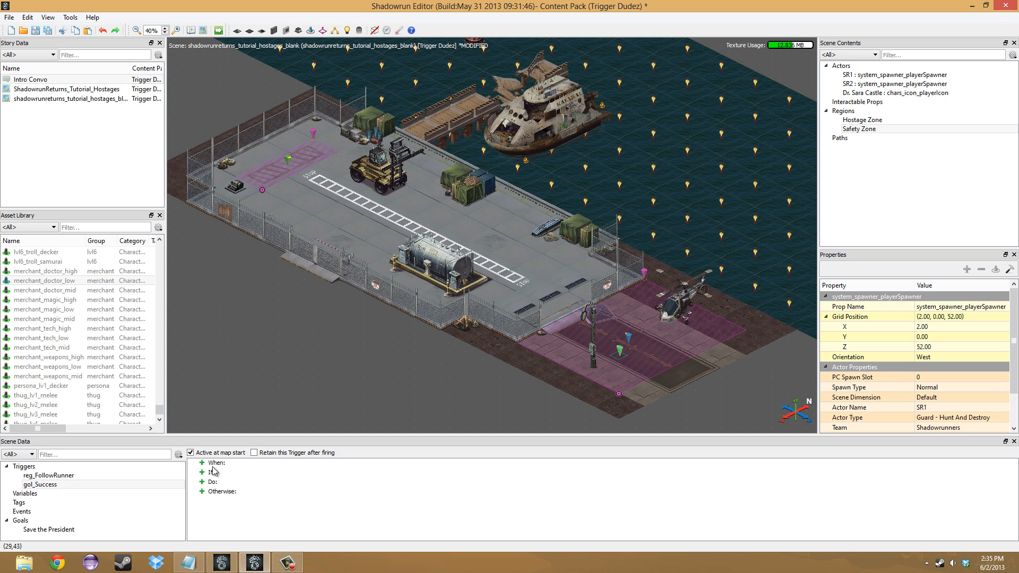
{"action": "left_click", "coordinate": [213, 468]}
{"action": "left_click", "coordinate": [207, 471]}
{"action": "right_click", "coordinate": [229, 475]}
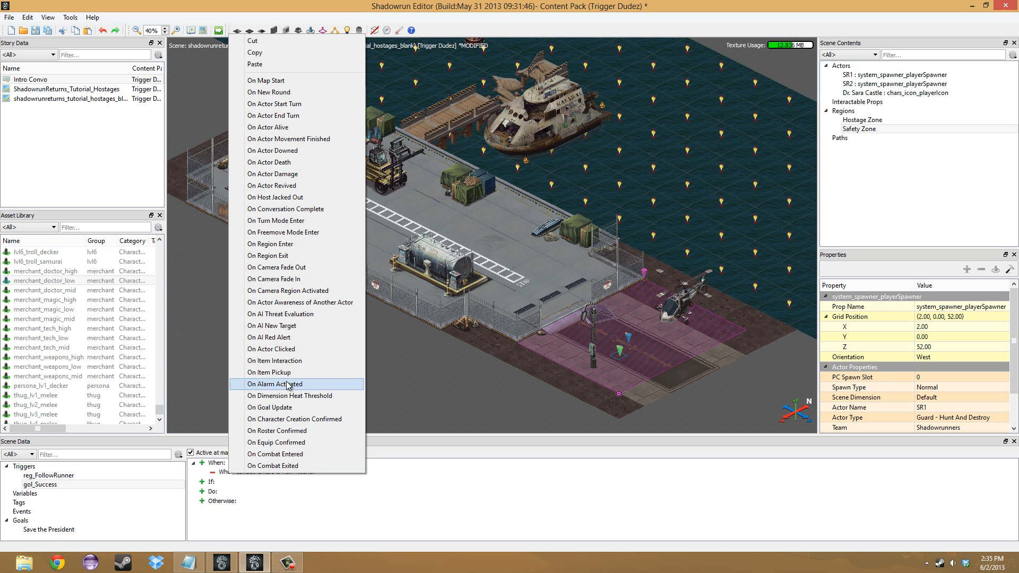
{"action": "left_click", "coordinate": [295, 246]}
{"action": "right_click", "coordinate": [332, 475]}
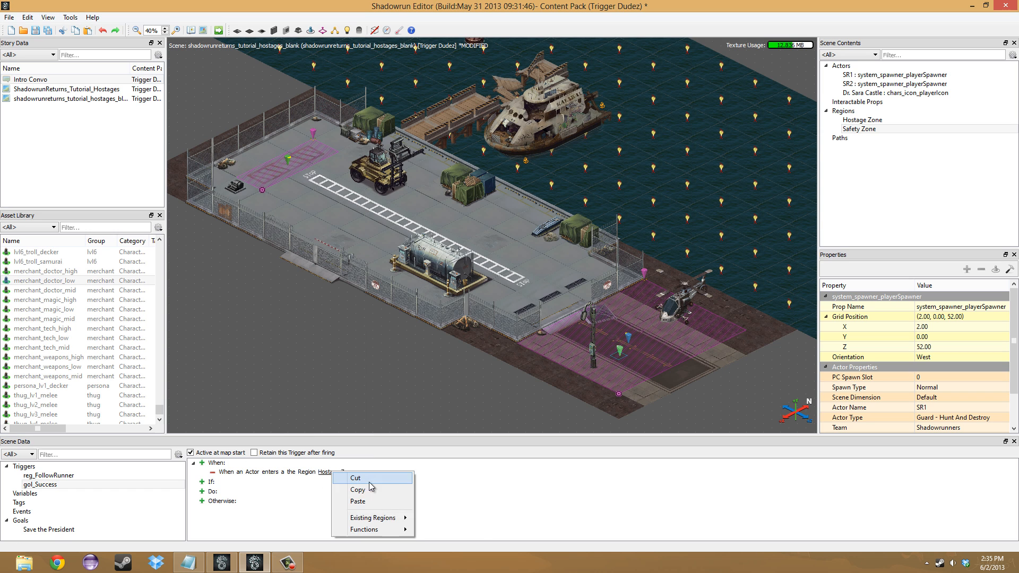
{"action": "mouse_move", "coordinate": [398, 518]}
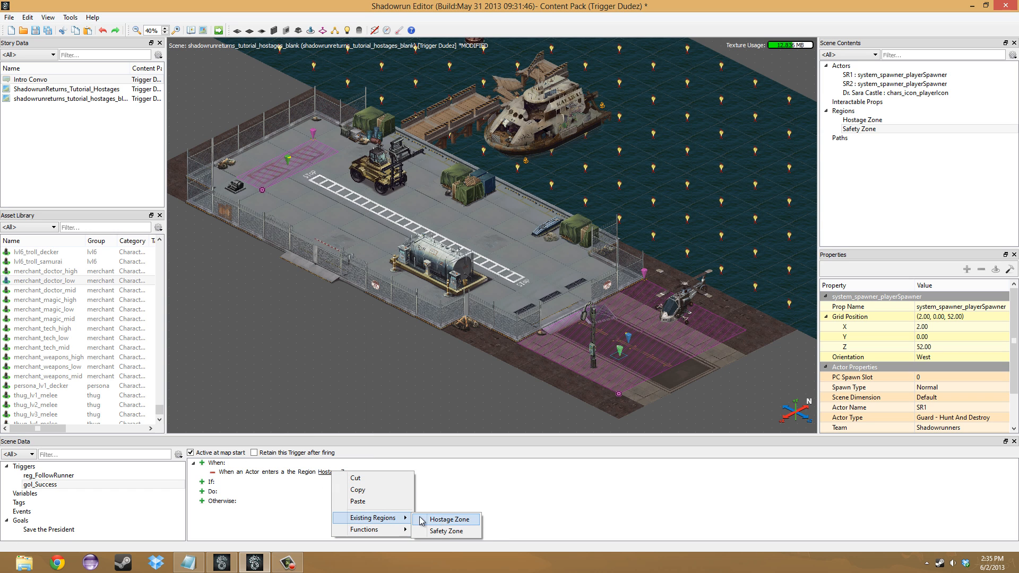
{"action": "left_click", "coordinate": [445, 531]}
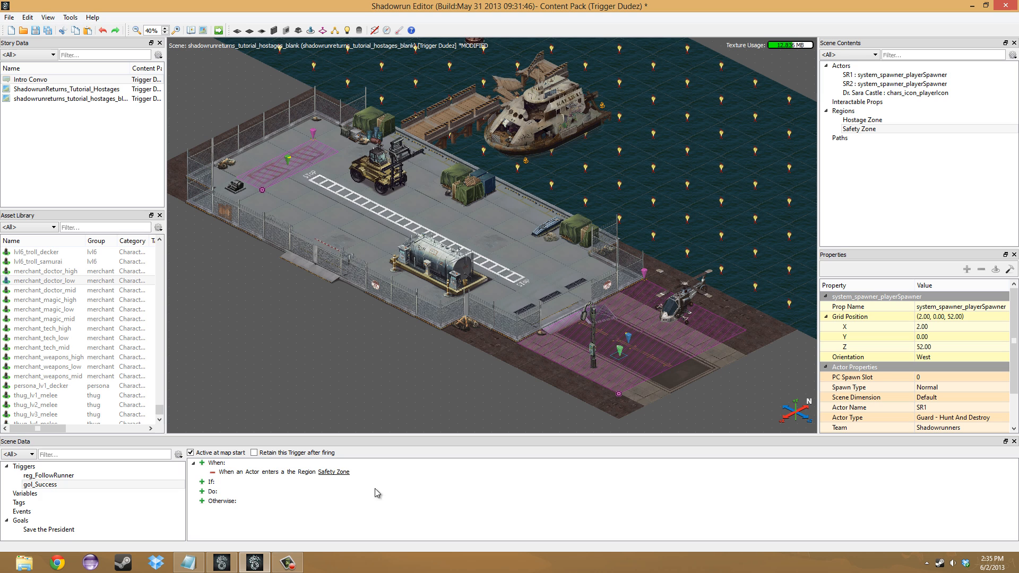
- Add a Comparison (Actor) condition to gol_Success that requires the Triggering Actor to be the hostage character
{"action": "left_click", "coordinate": [202, 482]}
{"action": "right_click", "coordinate": [240, 494]}
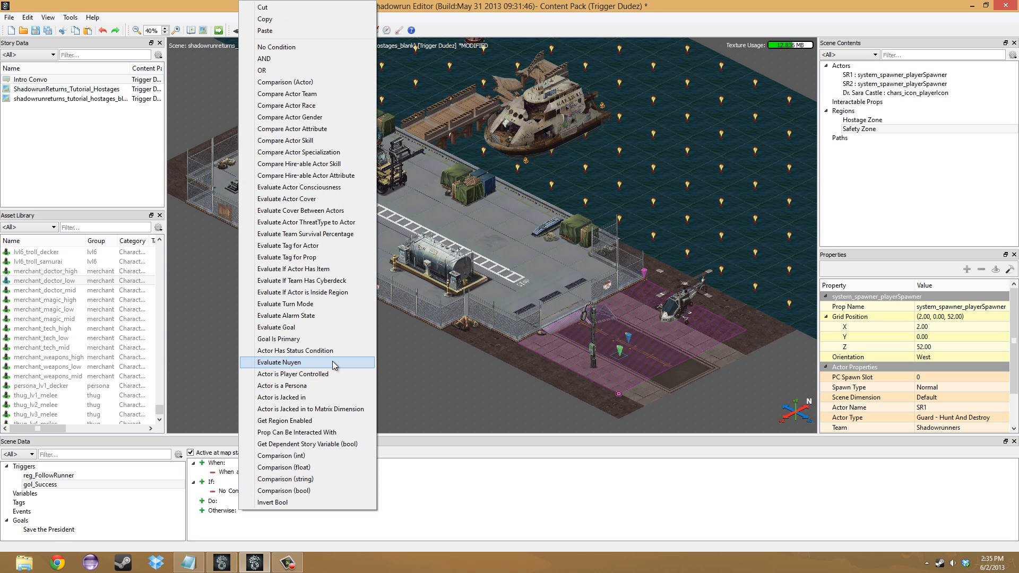
{"action": "left_click", "coordinate": [313, 81]}
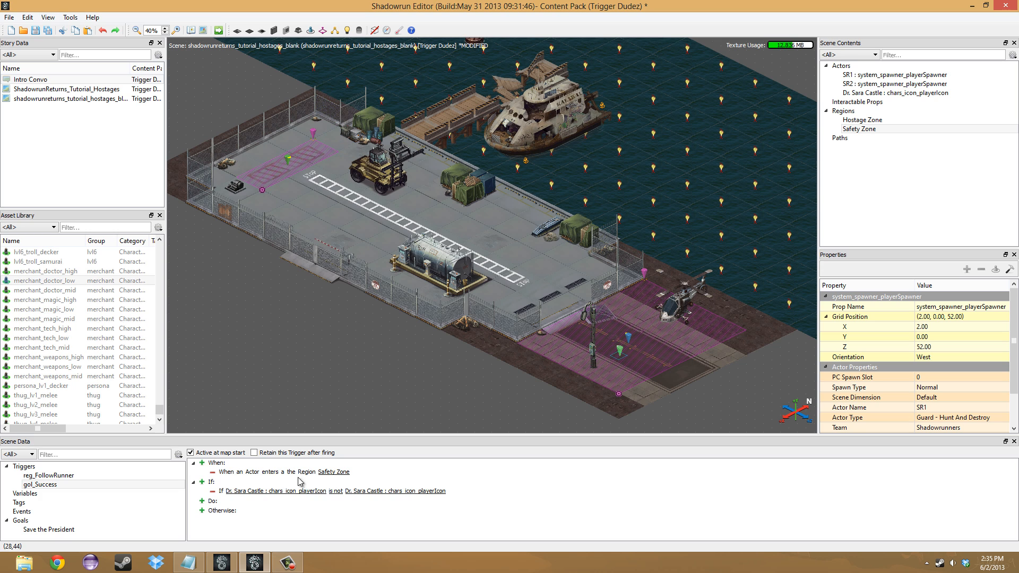
{"action": "right_click", "coordinate": [312, 493]}
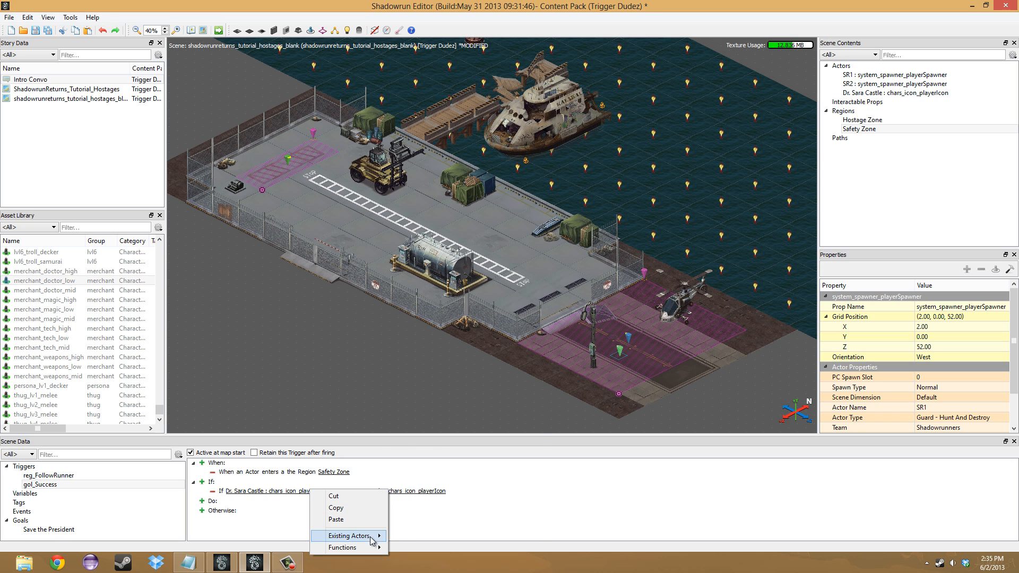
{"action": "mouse_move", "coordinate": [350, 547]}
{"action": "left_click", "coordinate": [419, 497]}
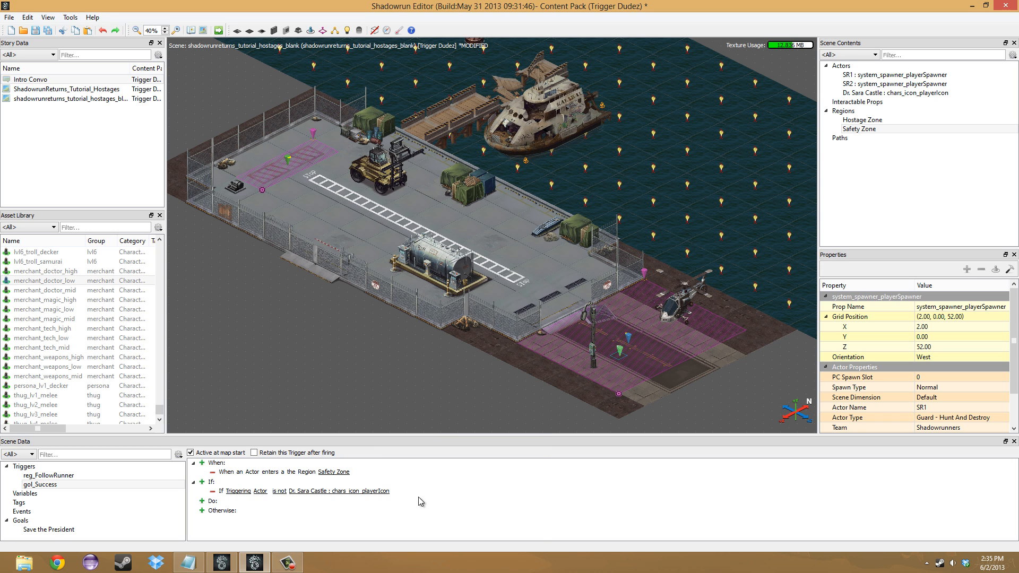
{"action": "right_click", "coordinate": [279, 494]}
{"action": "left_click", "coordinate": [366, 553]}
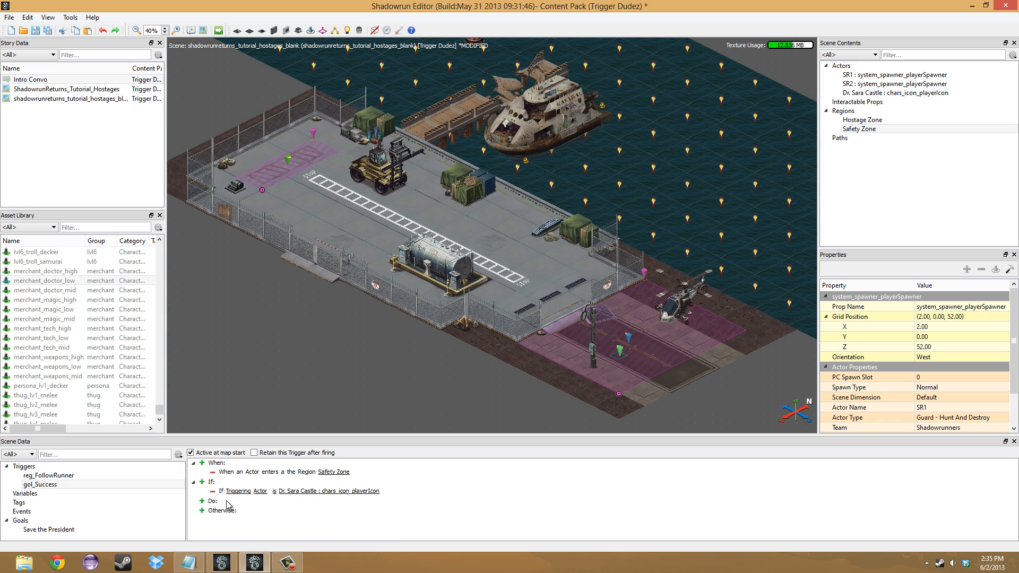
- Add a Set Goal Status action to gol_Success that sets Save the President to Success
{"action": "left_click", "coordinate": [201, 501]}
{"action": "right_click", "coordinate": [240, 510]}
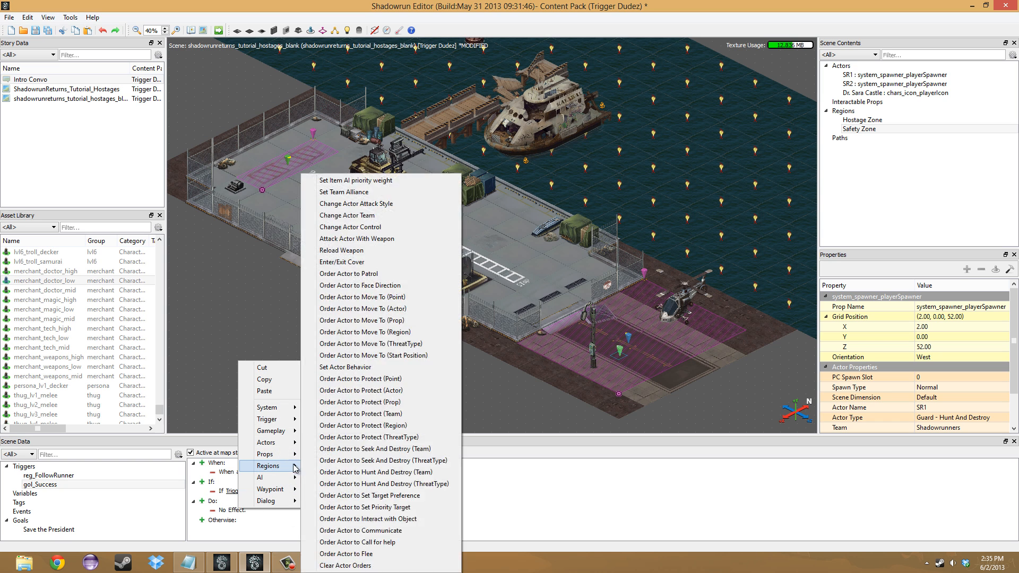
{"action": "mouse_move", "coordinate": [285, 424]}
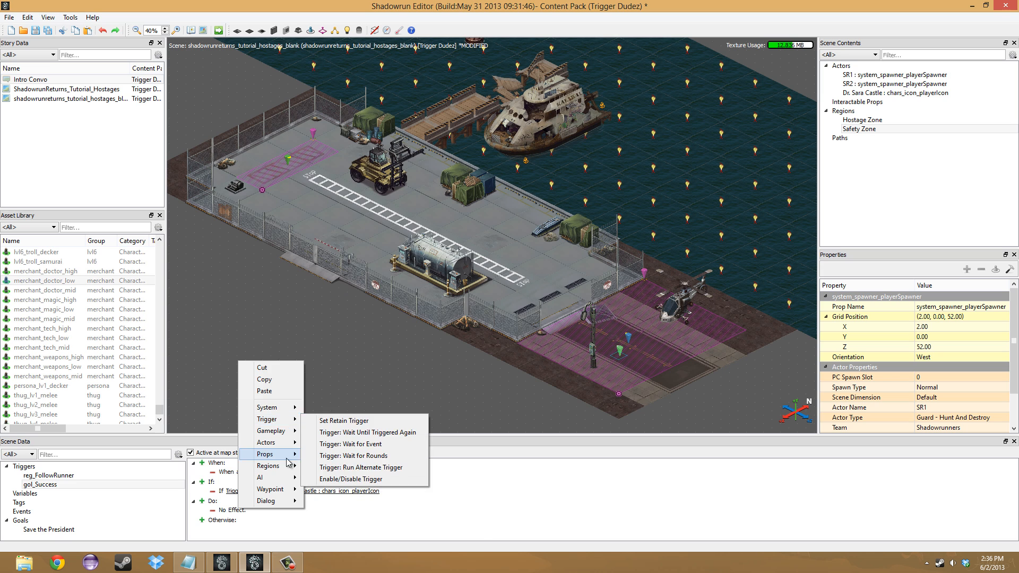
{"action": "left_click", "coordinate": [340, 250]}
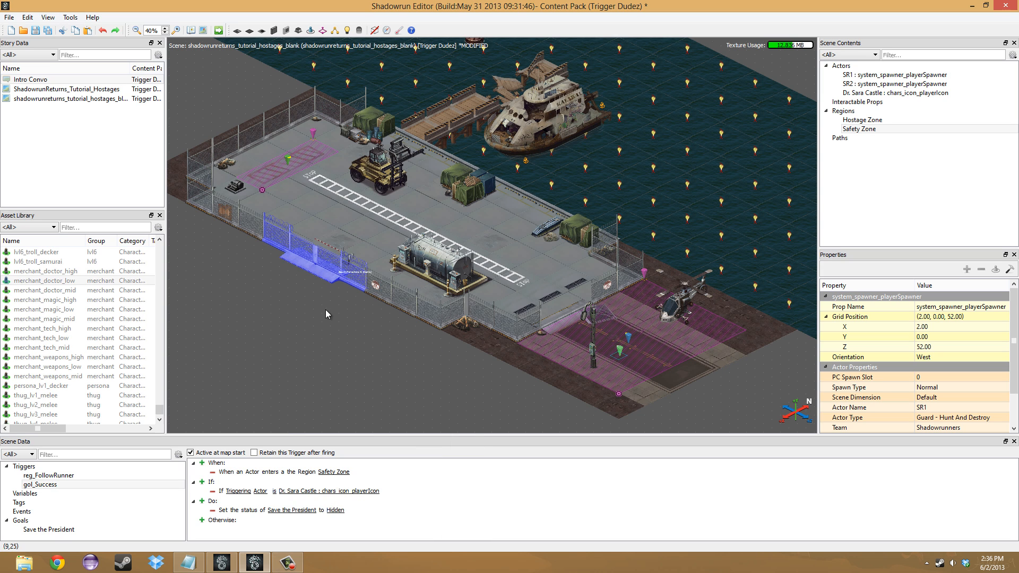
{"action": "left_click", "coordinate": [333, 514]}
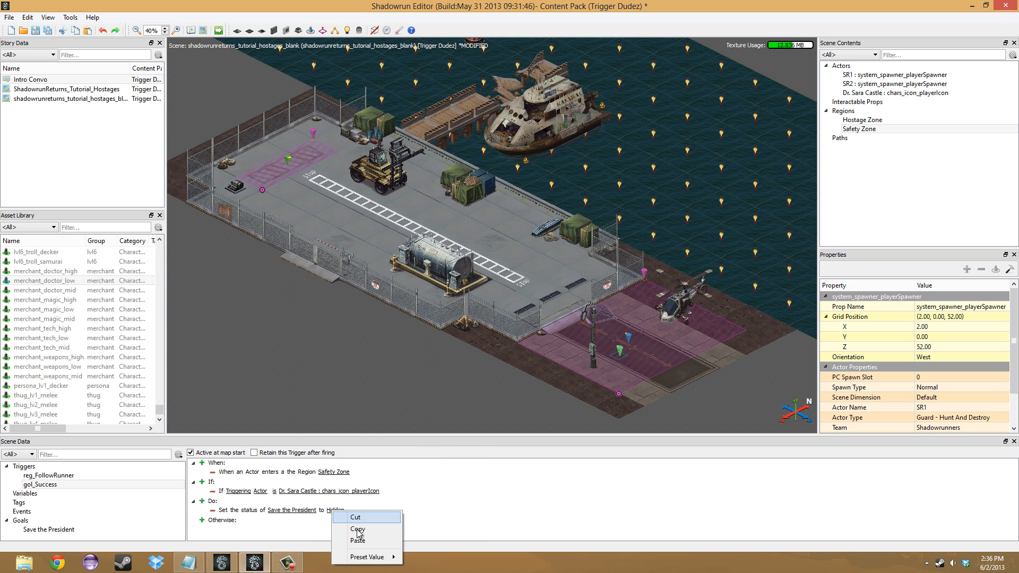
{"action": "mouse_move", "coordinate": [364, 550]}
{"action": "left_click", "coordinate": [419, 549]}
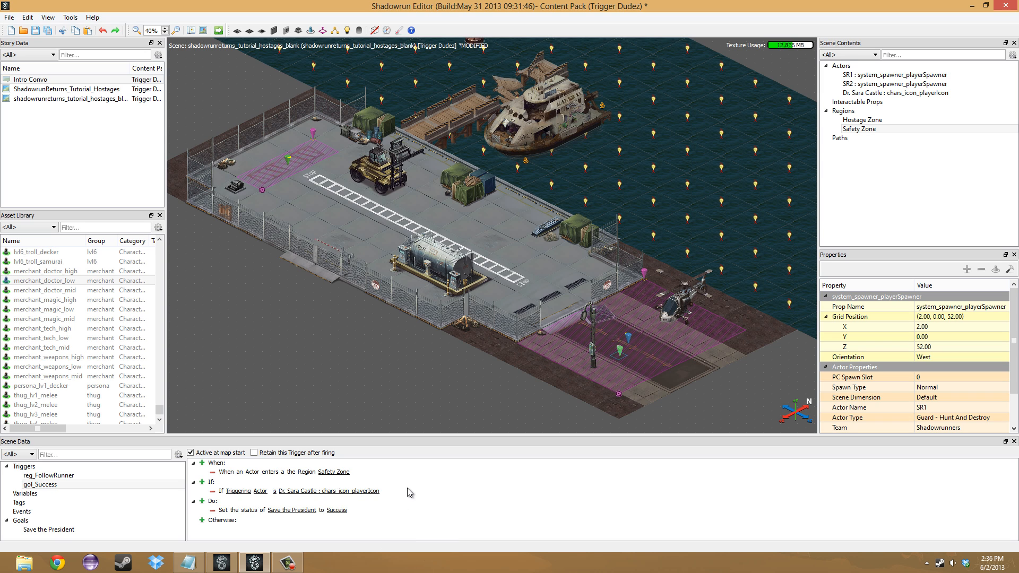
- Add a third trigger to the scene and name it gol_Failure
{"action": "right_click", "coordinate": [51, 467]}
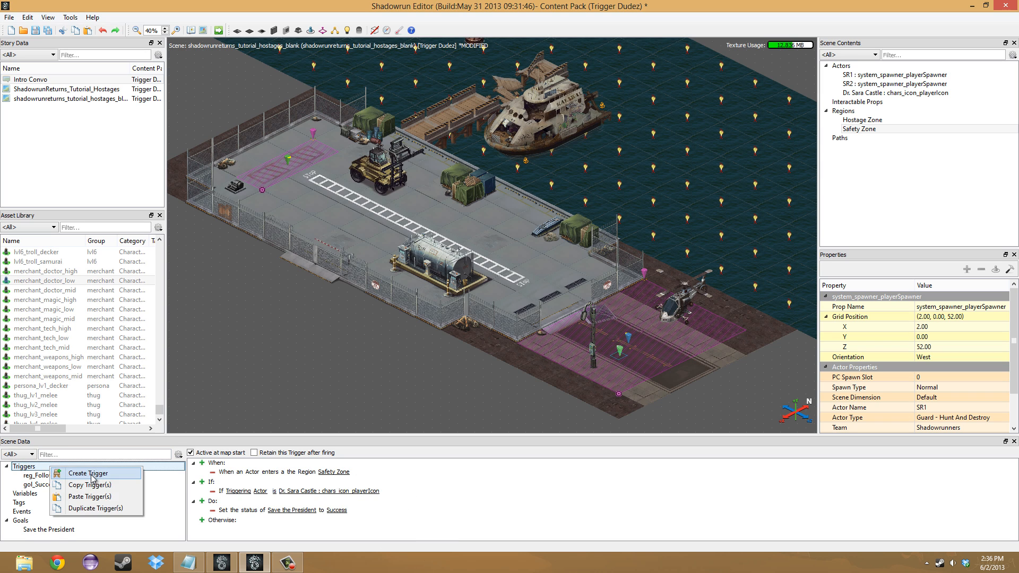
{"action": "left_click", "coordinate": [91, 475]}
{"action": "type", "text": "gol"}
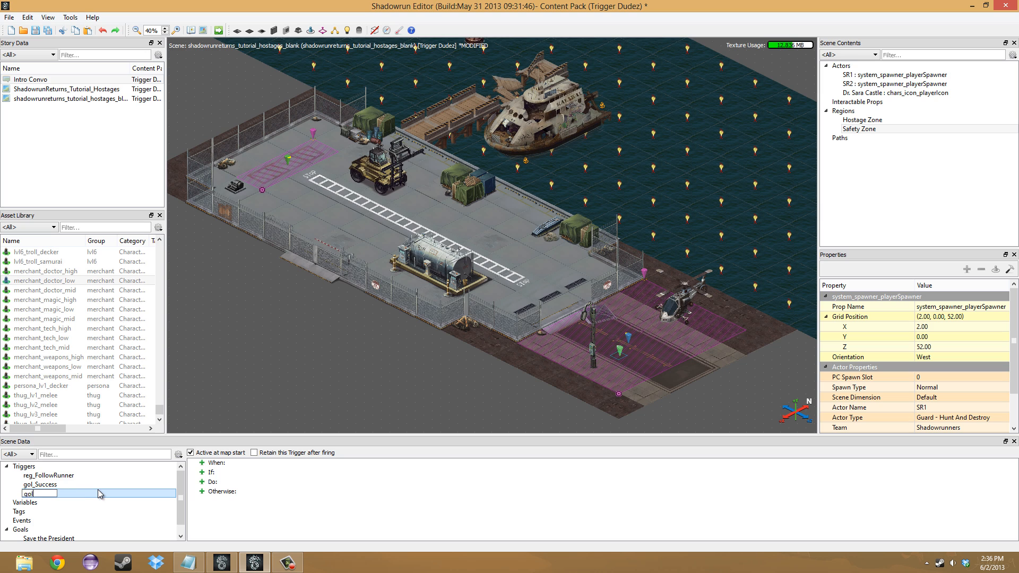
{"action": "type", "text": "_Failure"}
{"action": "key", "text": "Return"}
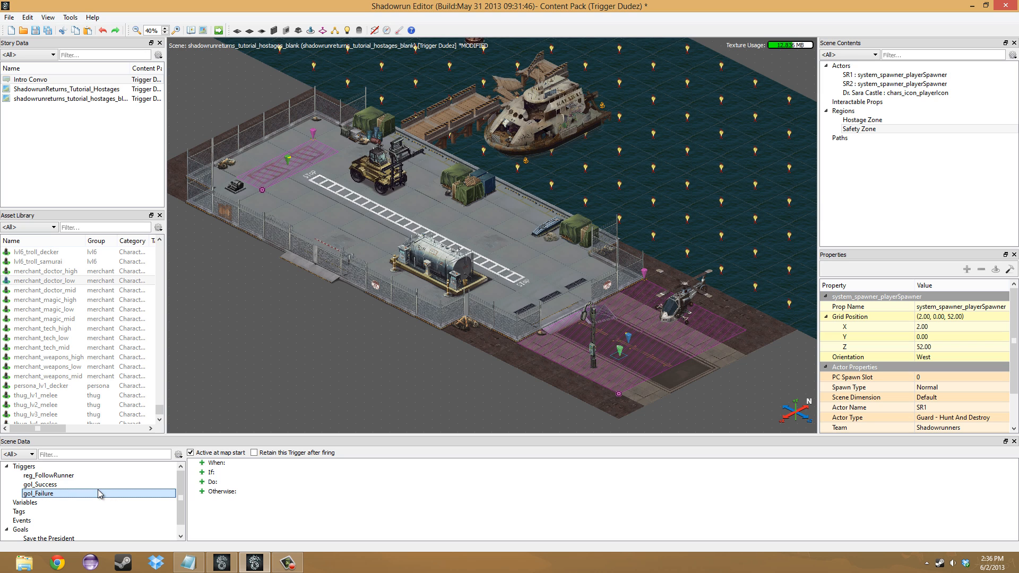
- Give the gol_Failure trigger an On Actor Death event
{"action": "left_click", "coordinate": [202, 463]}
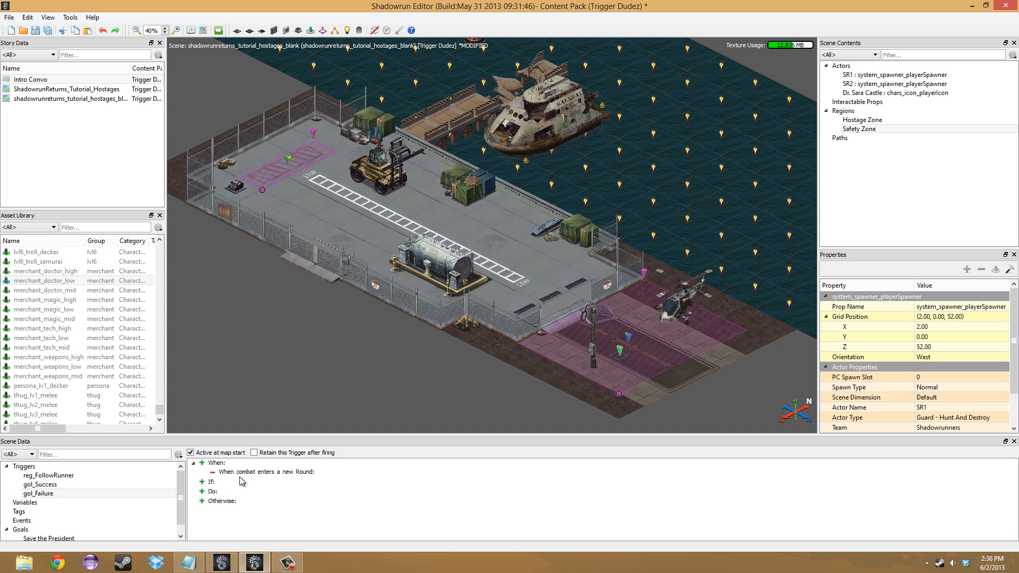
{"action": "right_click", "coordinate": [241, 472]}
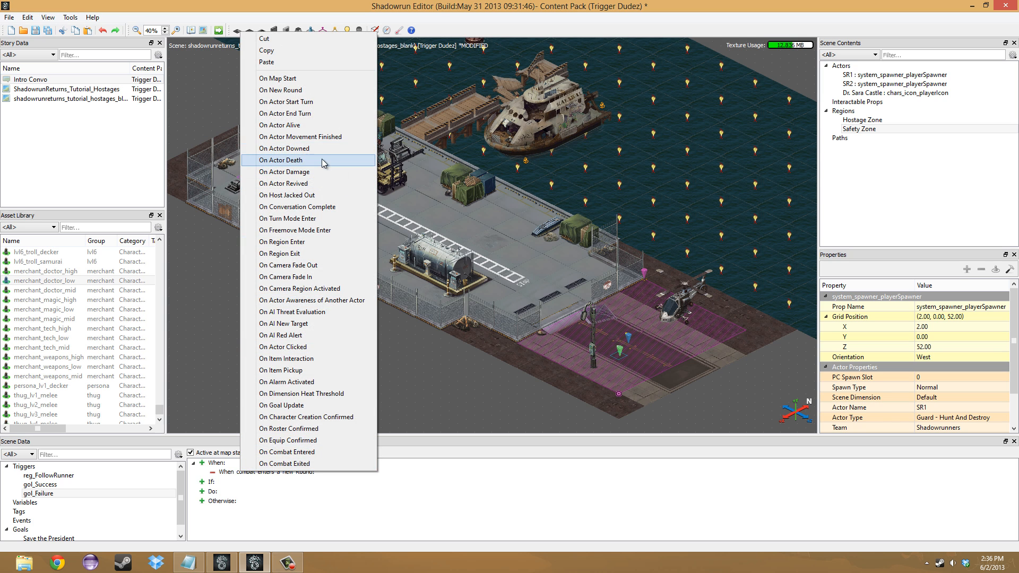
{"action": "left_click", "coordinate": [325, 160]}
- Add a Comparison (Actor) condition to gol_Failure that requires the Triggering Target Actor to be the hostage character
{"action": "left_click", "coordinate": [202, 482]}
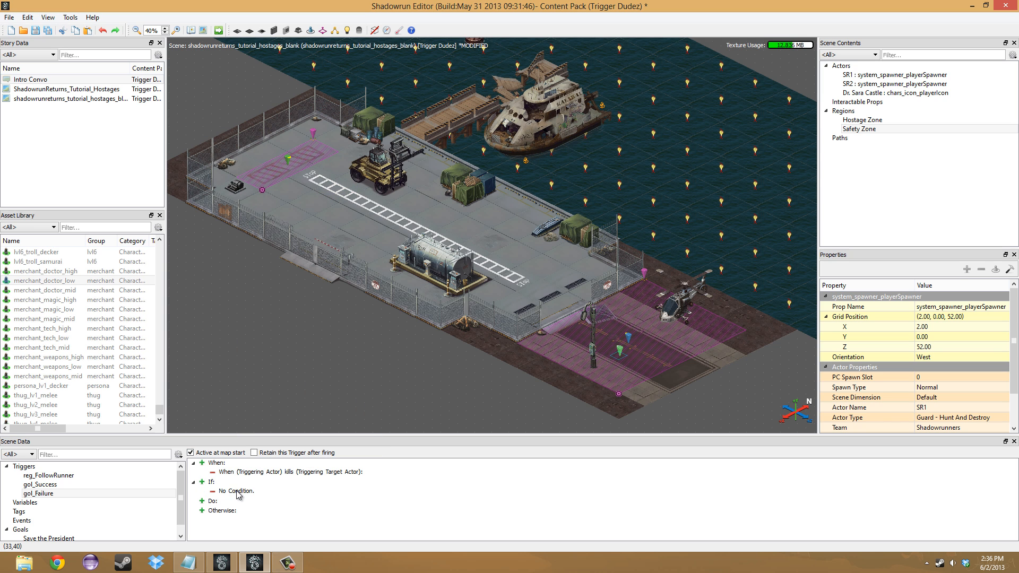
{"action": "right_click", "coordinate": [237, 492]}
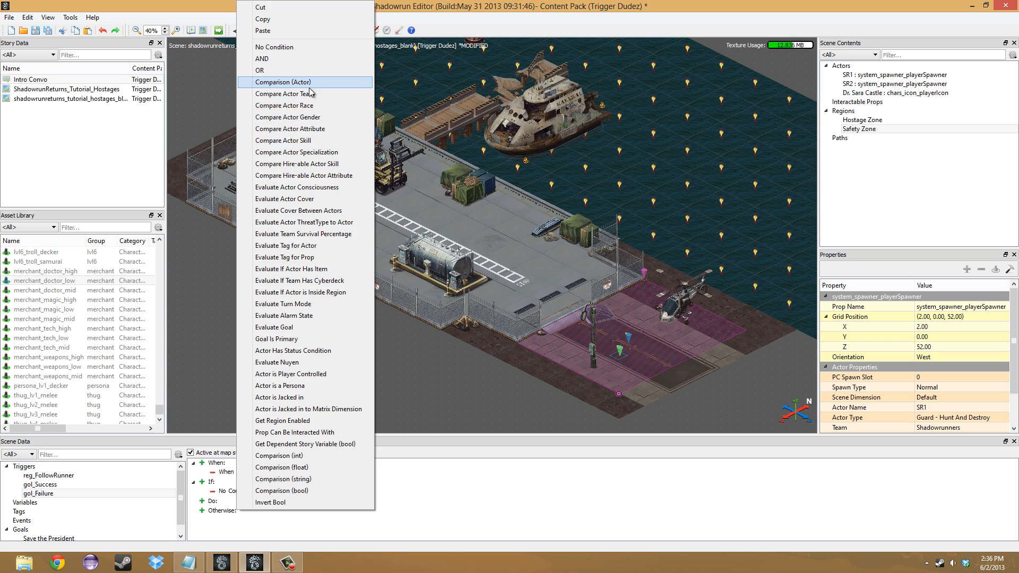
{"action": "left_click", "coordinate": [309, 83]}
{"action": "right_click", "coordinate": [267, 497]}
{"action": "mouse_move", "coordinate": [313, 552]}
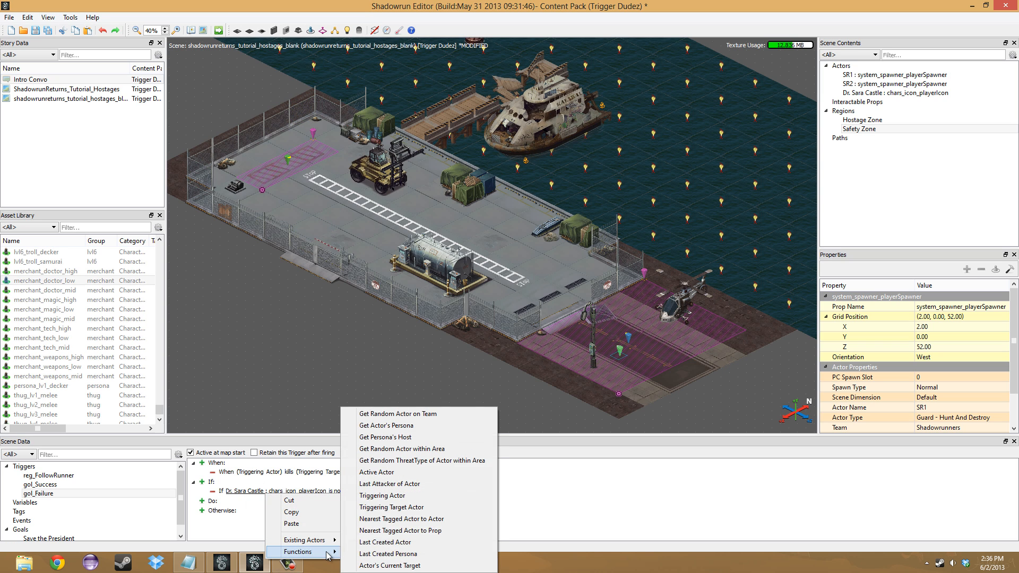
{"action": "left_click", "coordinate": [402, 507]}
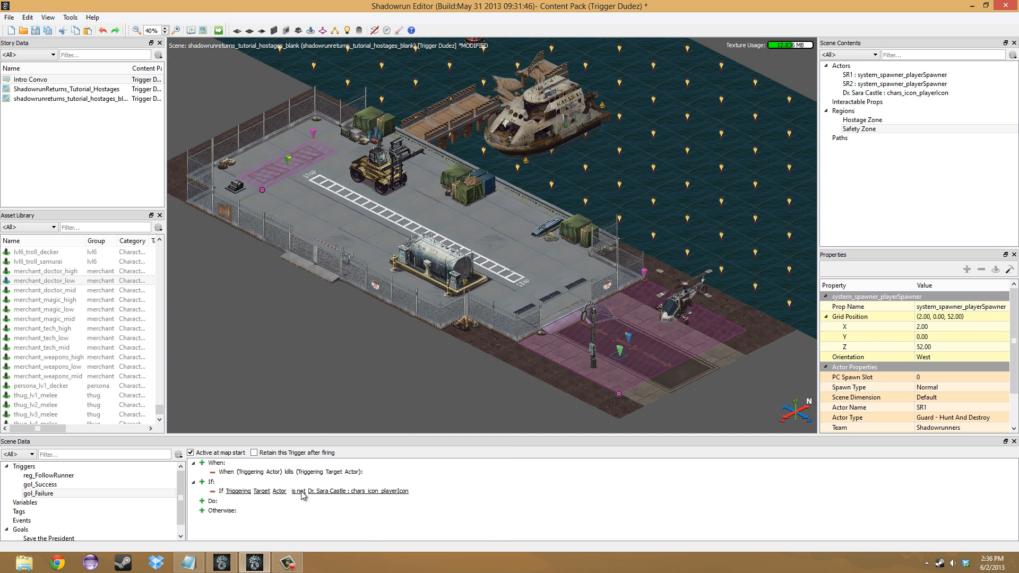
{"action": "right_click", "coordinate": [302, 495]}
{"action": "mouse_move", "coordinate": [358, 537]}
{"action": "left_click", "coordinate": [391, 537]}
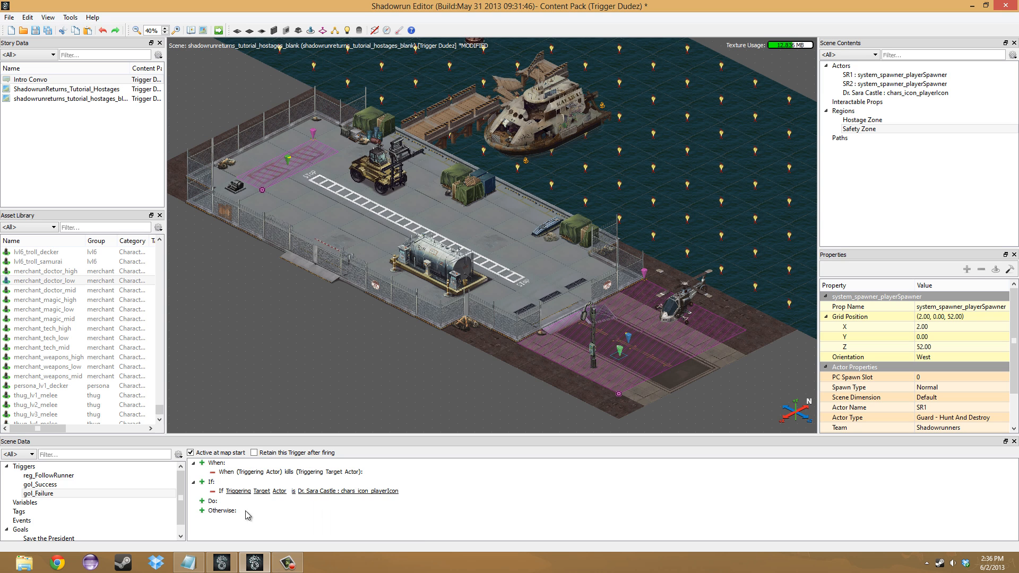
- Add a Set Goal Status action to gol_Failure that sets Save the President to Failure
{"action": "left_click", "coordinate": [201, 501]}
{"action": "right_click", "coordinate": [223, 509]}
{"action": "mouse_move", "coordinate": [268, 431]}
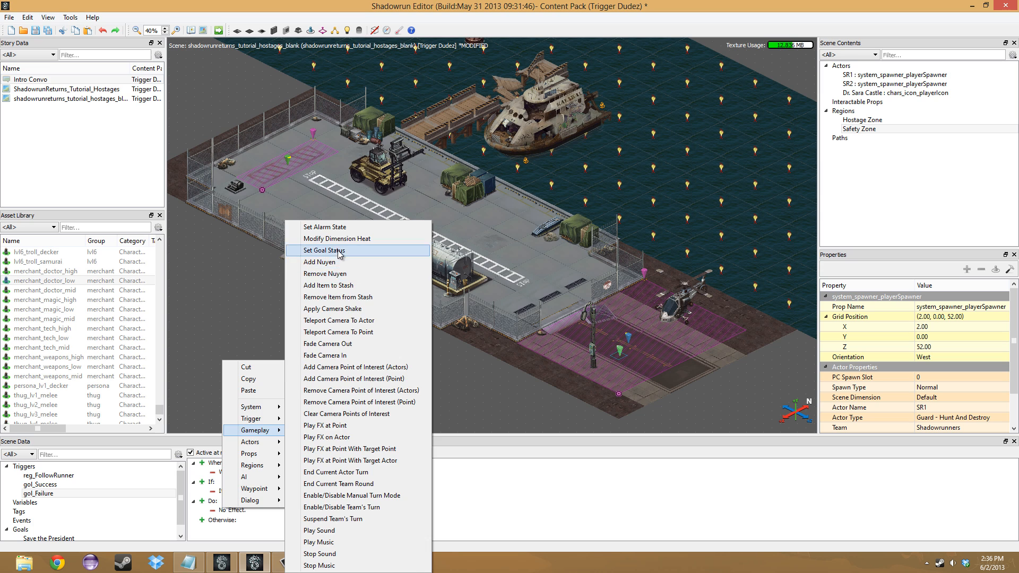
{"action": "left_click", "coordinate": [329, 249]}
{"action": "right_click", "coordinate": [342, 511]}
{"action": "mouse_move", "coordinate": [384, 560]}
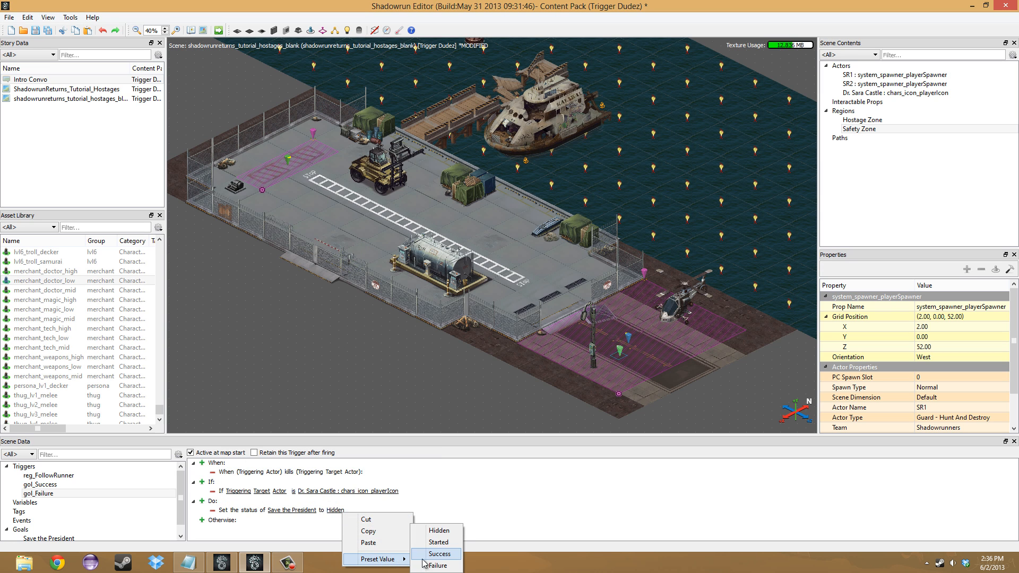
{"action": "left_click", "coordinate": [431, 563]}
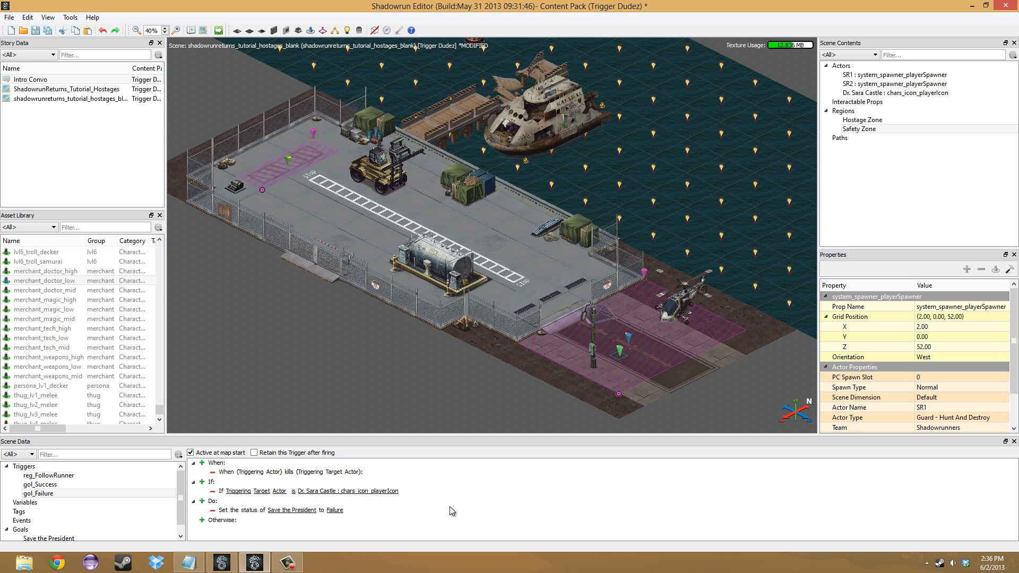
- Save the content pack and launch the scene for testing with the main character override set to Hire Main Character
{"action": "middle_click_drag", "start_coordinate": [507, 395], "coordinate": [485, 387]}
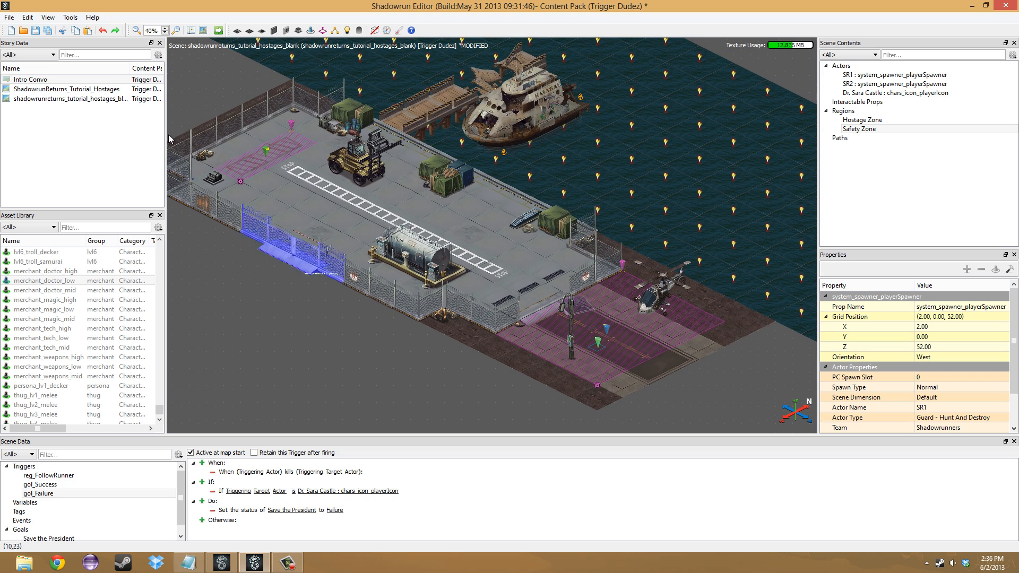
{"action": "left_click", "coordinate": [36, 31]}
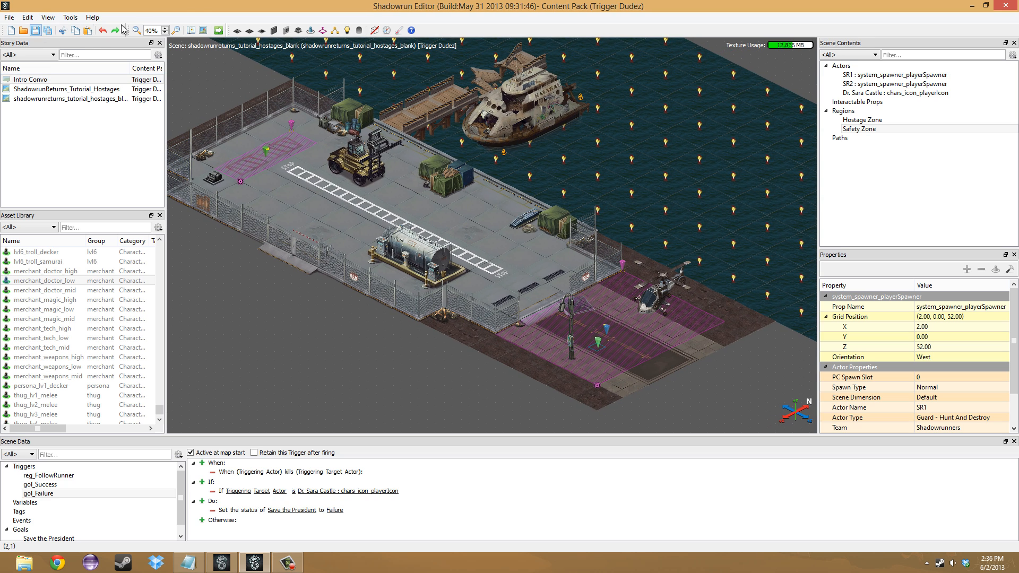
{"action": "left_click", "coordinate": [218, 31]}
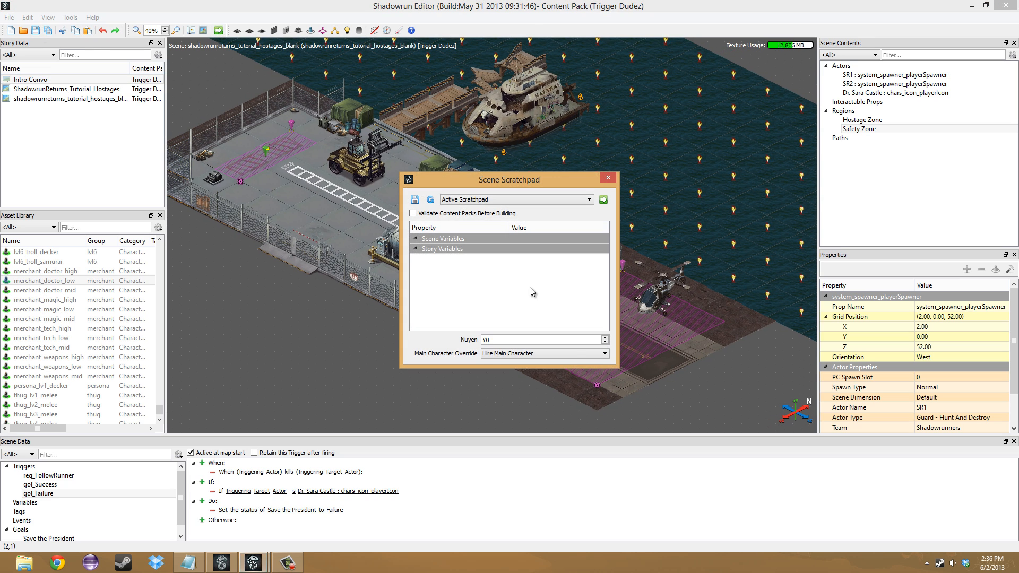
{"action": "left_click", "coordinate": [573, 358]}
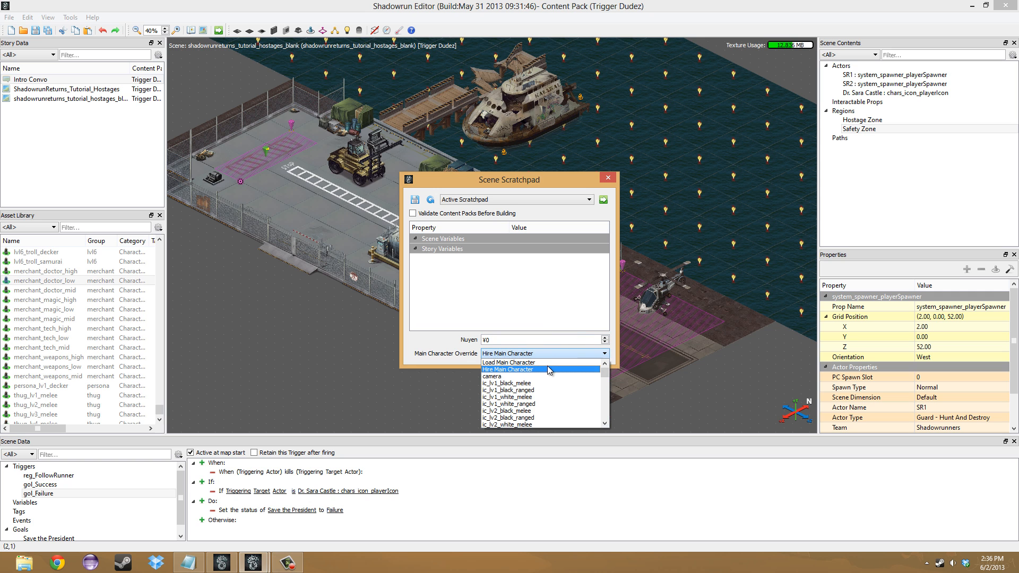
{"action": "left_click", "coordinate": [549, 362]}
{"action": "left_click", "coordinate": [604, 200]}
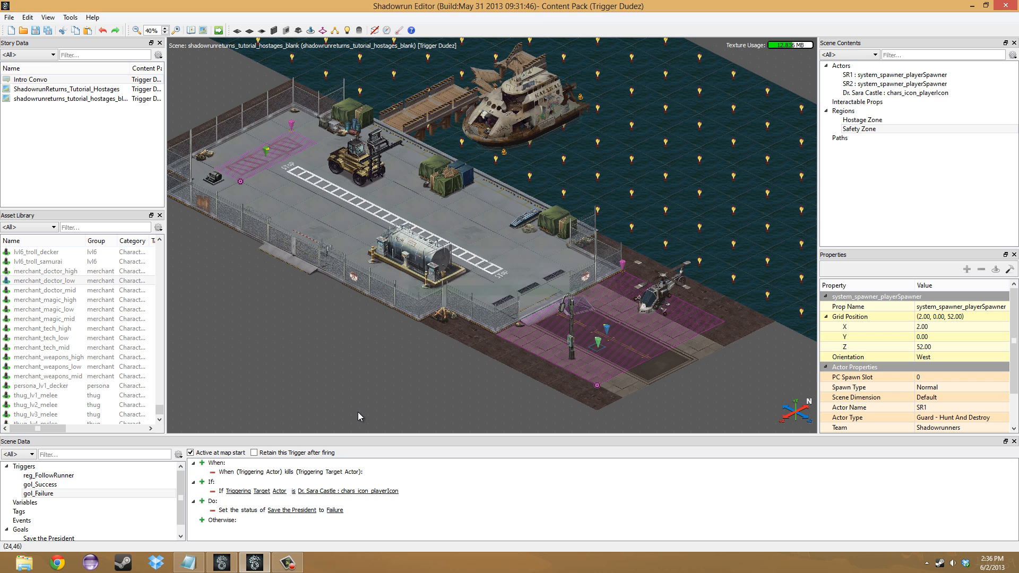
- Switch to the Shadowrun game window, continue into the new scene and hire the ¥5,000 human Adept and the ¥5,000 human Mage
{"action": "left_click", "coordinate": [222, 563]}
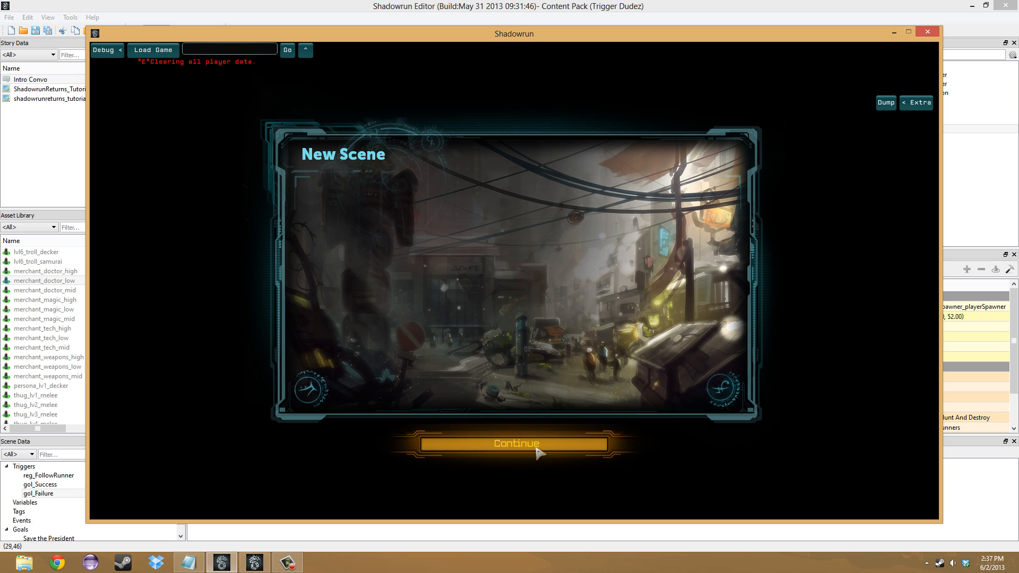
{"action": "left_click", "coordinate": [537, 450]}
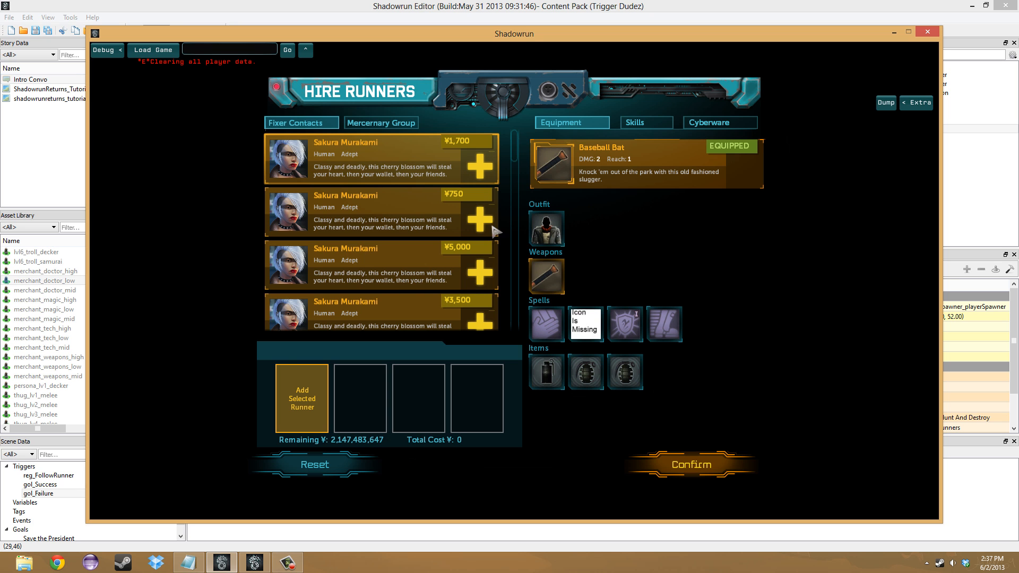
{"action": "left_click", "coordinate": [480, 272]}
{"action": "scroll", "coordinate": [515, 155], "scroll_direction": "down", "scroll_amount": 10}
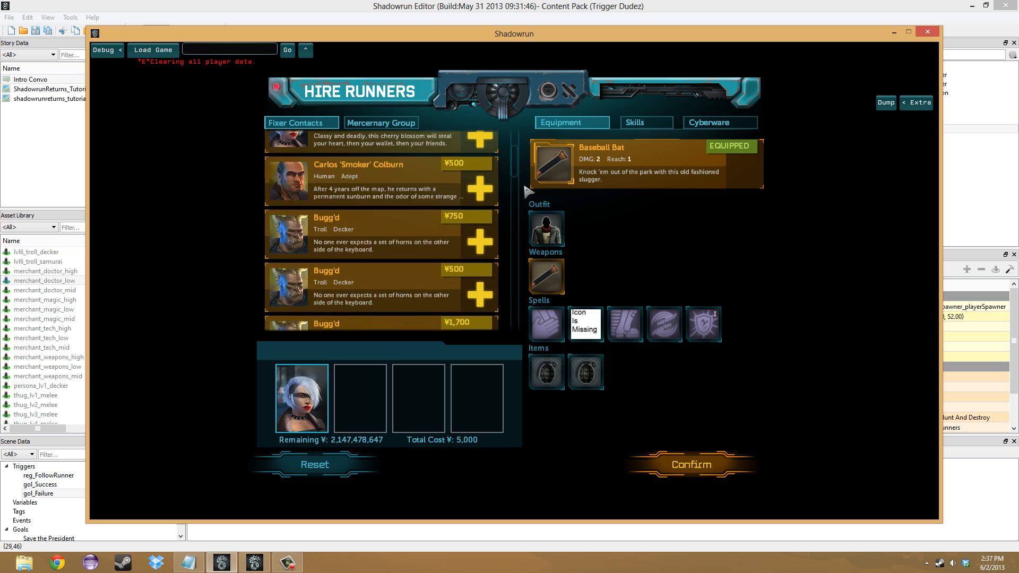
{"action": "left_click", "coordinate": [481, 286]}
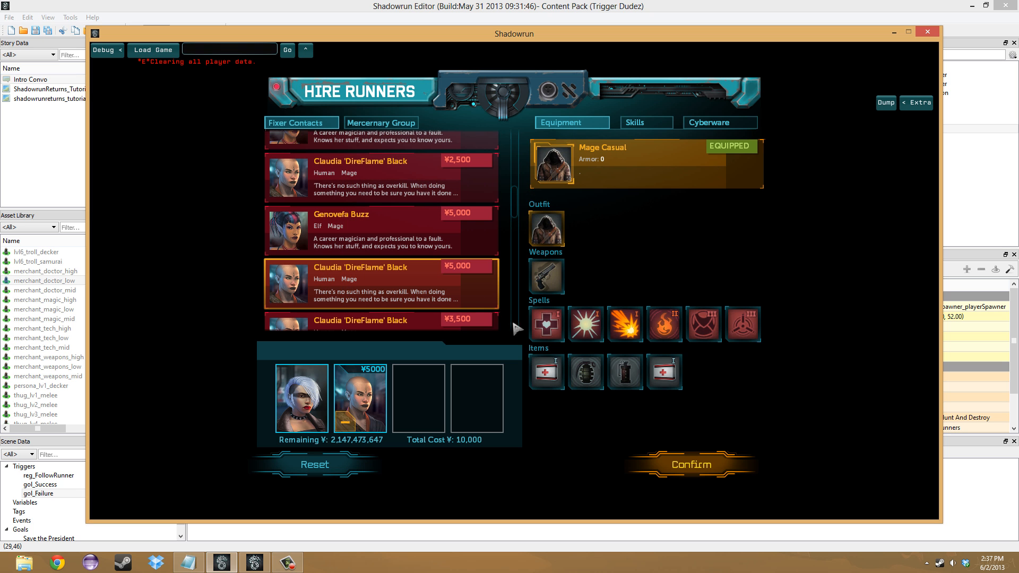
{"action": "left_click", "coordinate": [698, 473]}
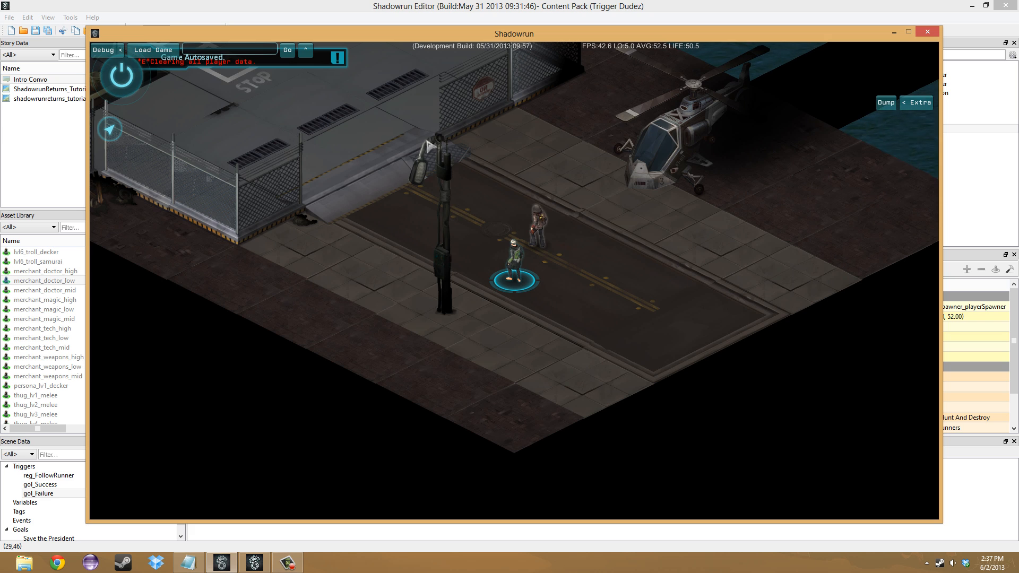
- Walk the team from the road through the dock yard to the hostage standing on the red-striped area
{"action": "left_click_drag", "start_coordinate": [435, 158], "coordinate": [512, 310]}
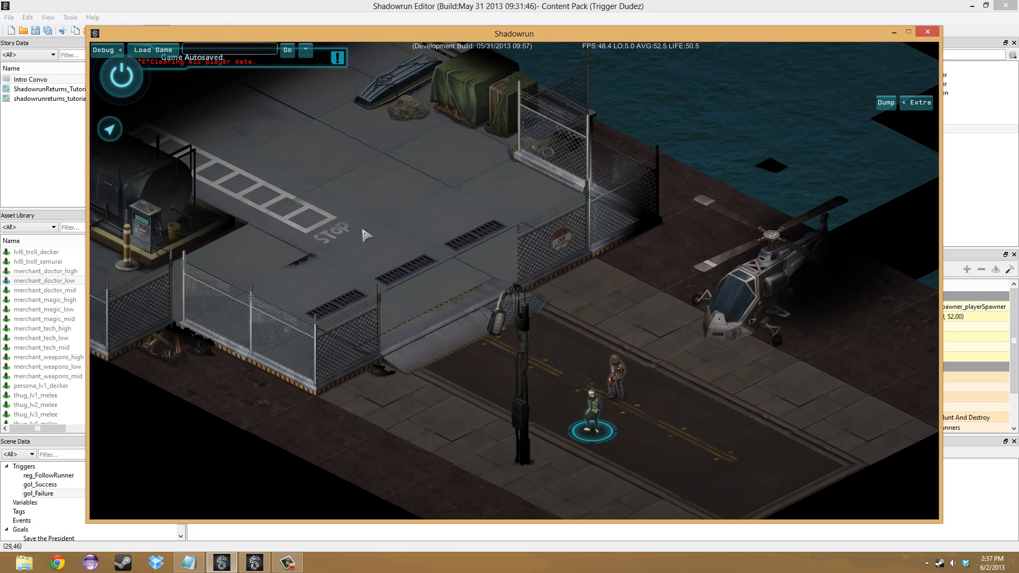
{"action": "left_click", "coordinate": [363, 229]}
{"action": "left_click_drag", "start_coordinate": [364, 229], "coordinate": [487, 349]}
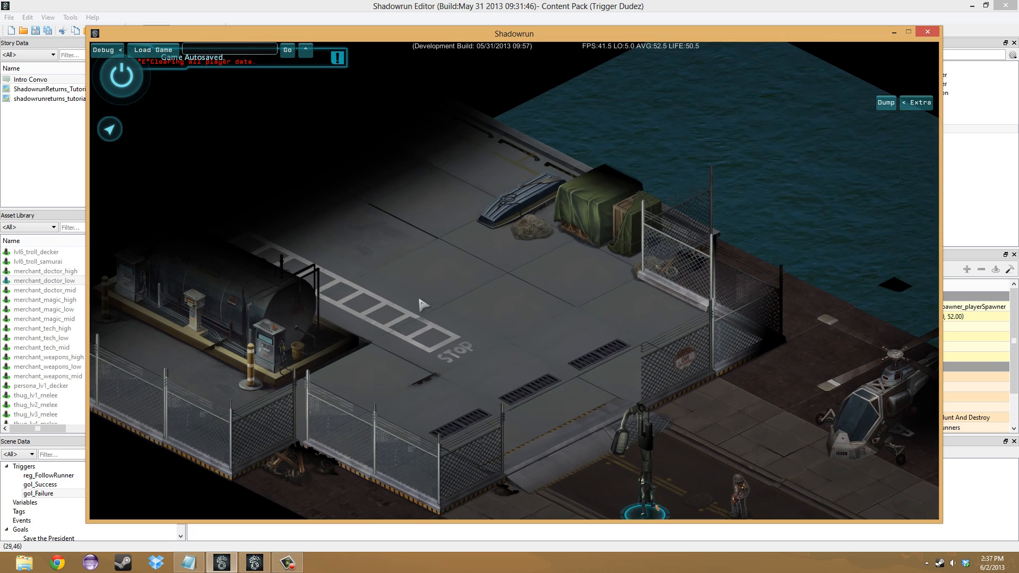
{"action": "left_click_drag", "start_coordinate": [413, 247], "coordinate": [484, 325]}
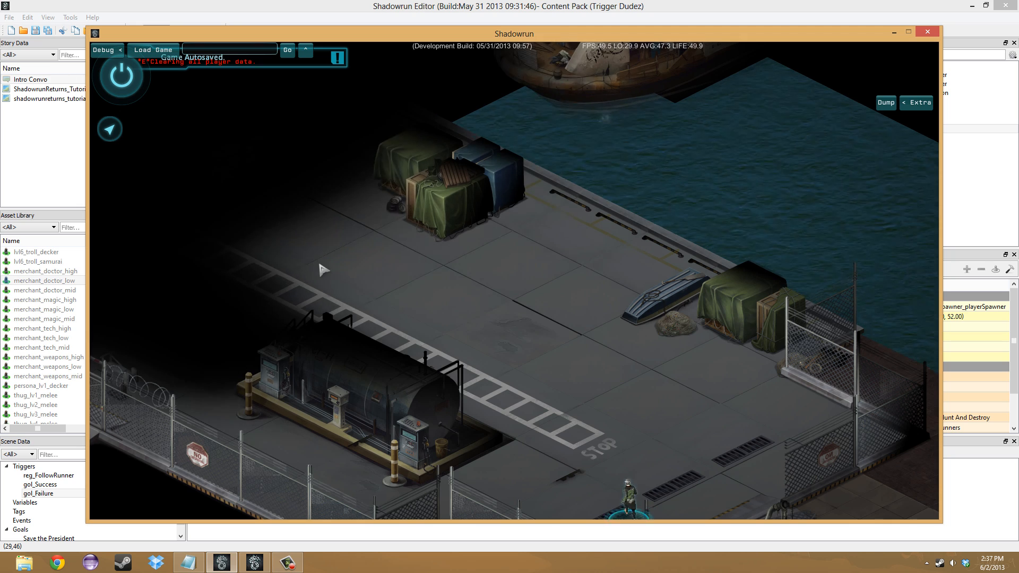
{"action": "left_click_drag", "start_coordinate": [262, 237], "coordinate": [410, 324]}
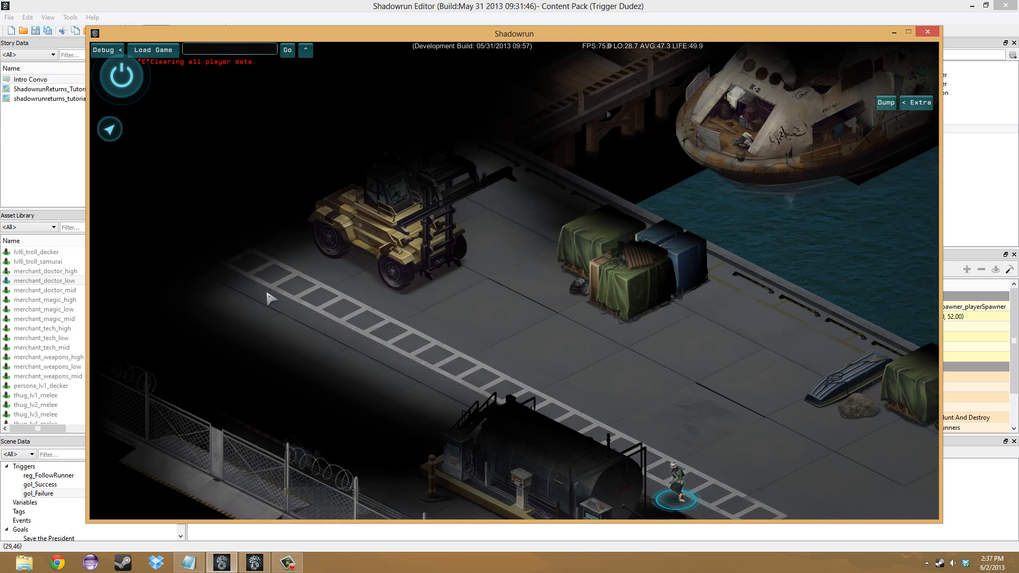
{"action": "left_click_drag", "start_coordinate": [265, 294], "coordinate": [393, 342]}
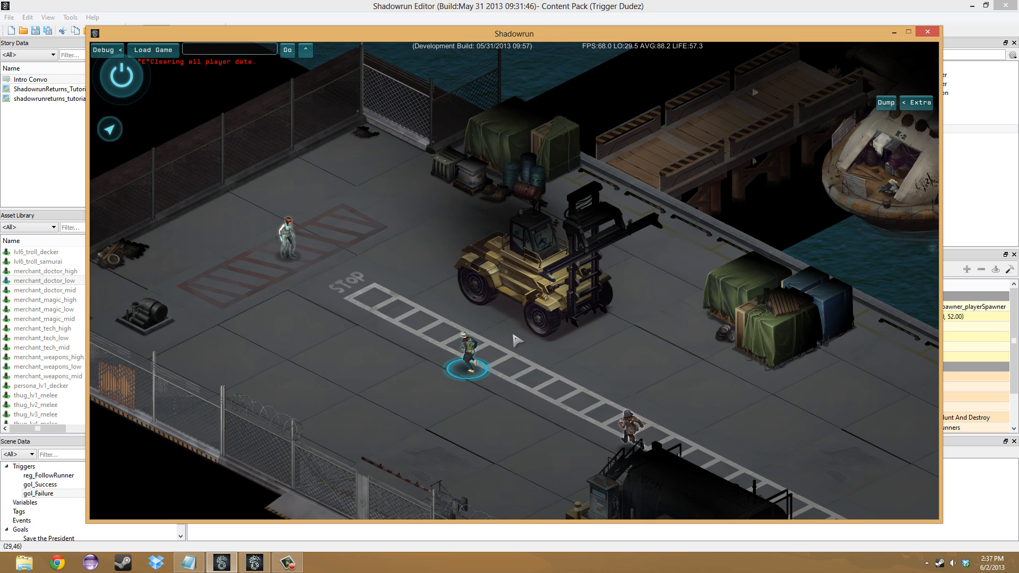
{"action": "left_click", "coordinate": [267, 267]}
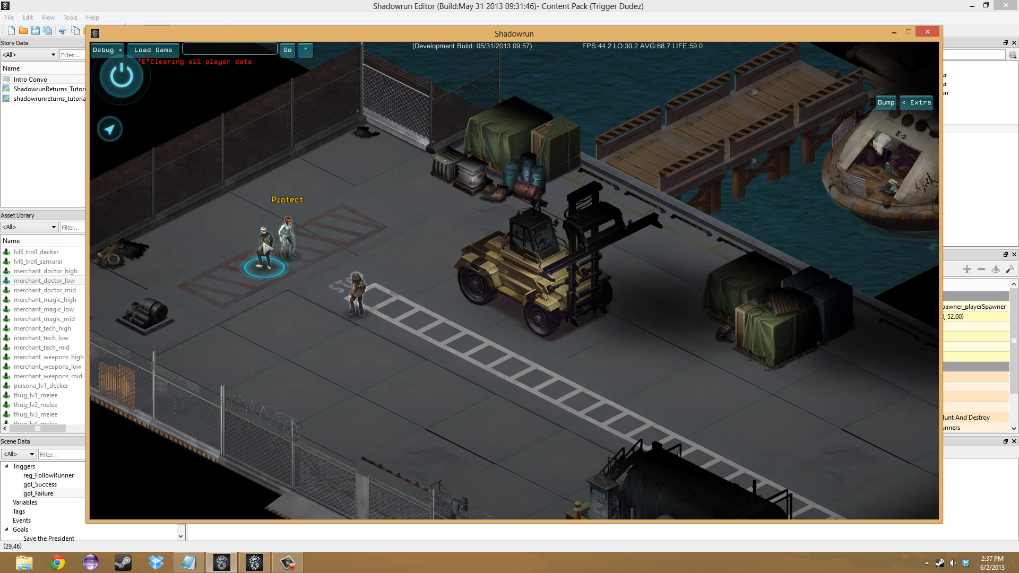
- Escort the hostage back past the gate to the road by the helicopter and check the Save the President objective
{"action": "left_click_drag", "start_coordinate": [687, 434], "coordinate": [613, 394]}
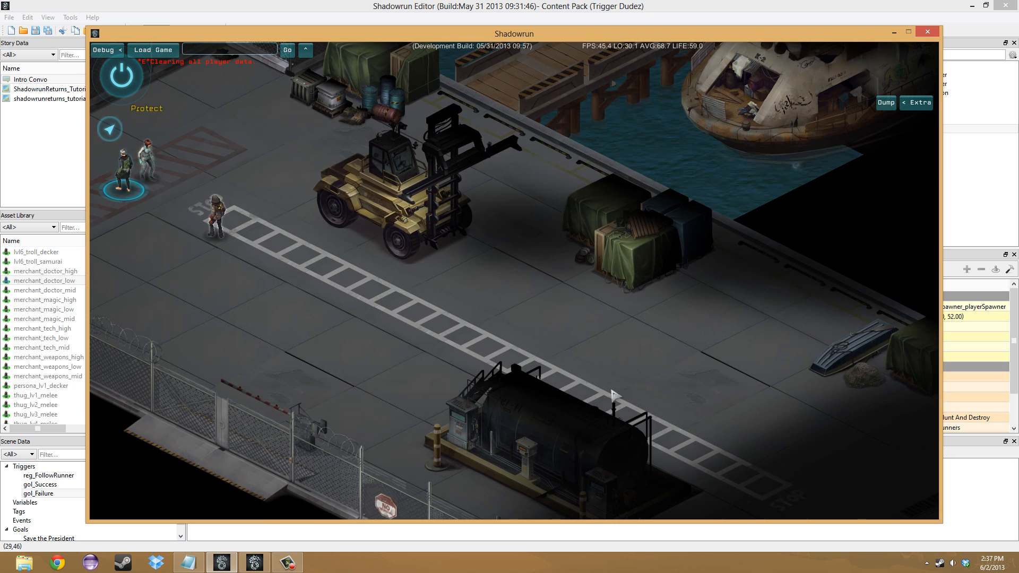
{"action": "left_click", "coordinate": [558, 368]}
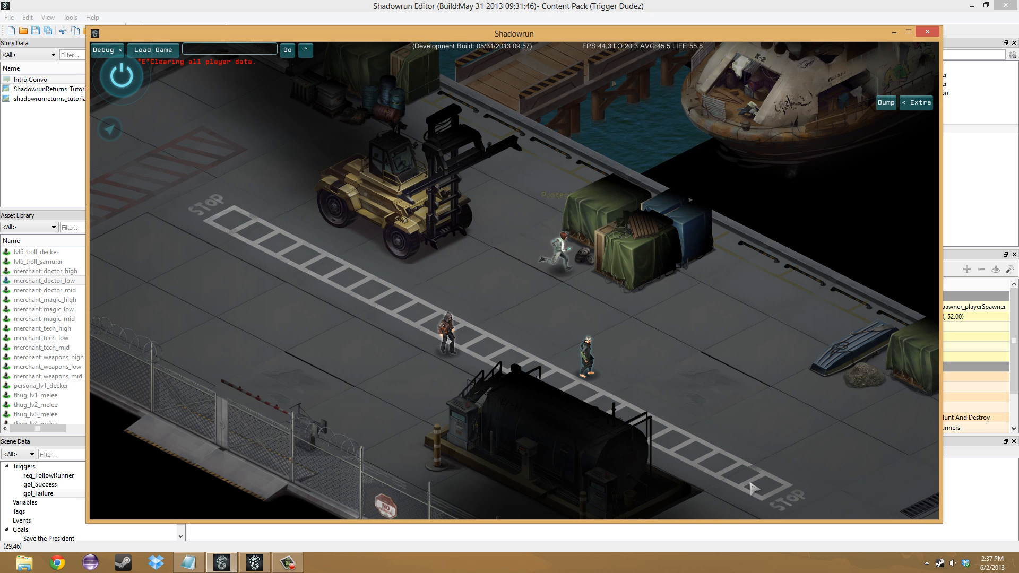
{"action": "left_click_drag", "start_coordinate": [739, 472], "coordinate": [436, 214]}
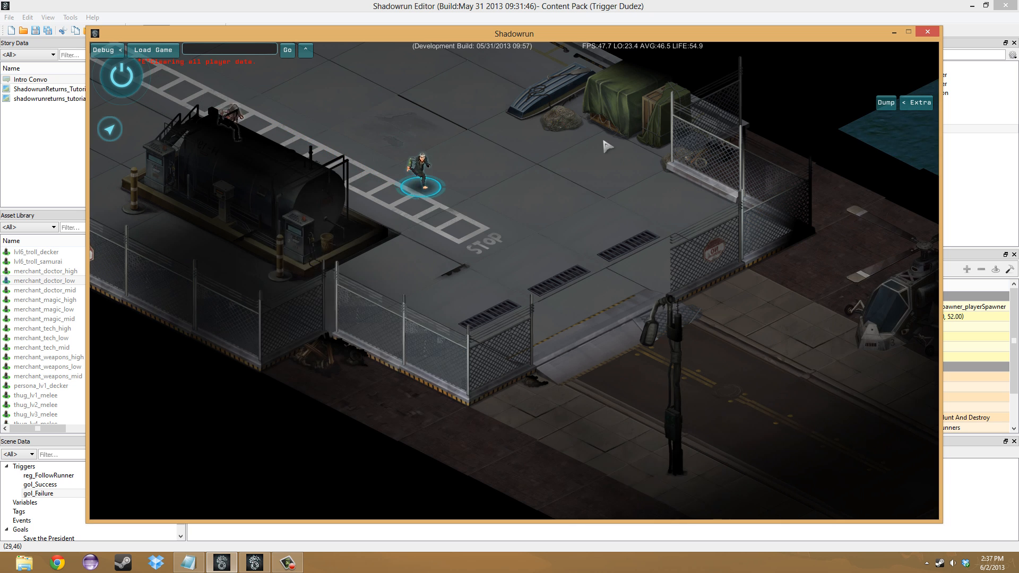
{"action": "left_click_drag", "start_coordinate": [582, 180], "coordinate": [493, 67]}
{"action": "left_click_drag", "start_coordinate": [675, 214], "coordinate": [608, 231]}
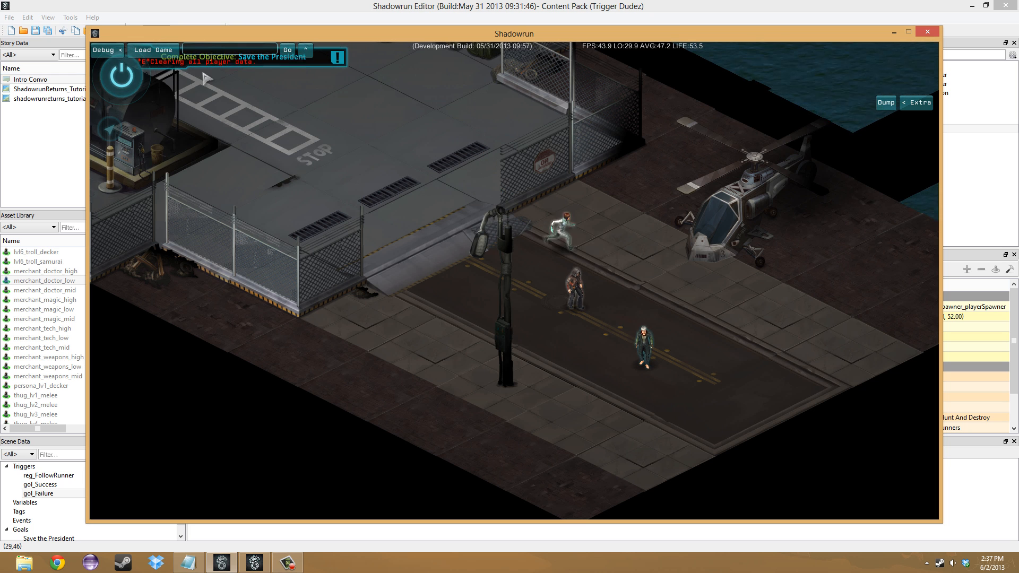
{"action": "left_click", "coordinate": [337, 58]}
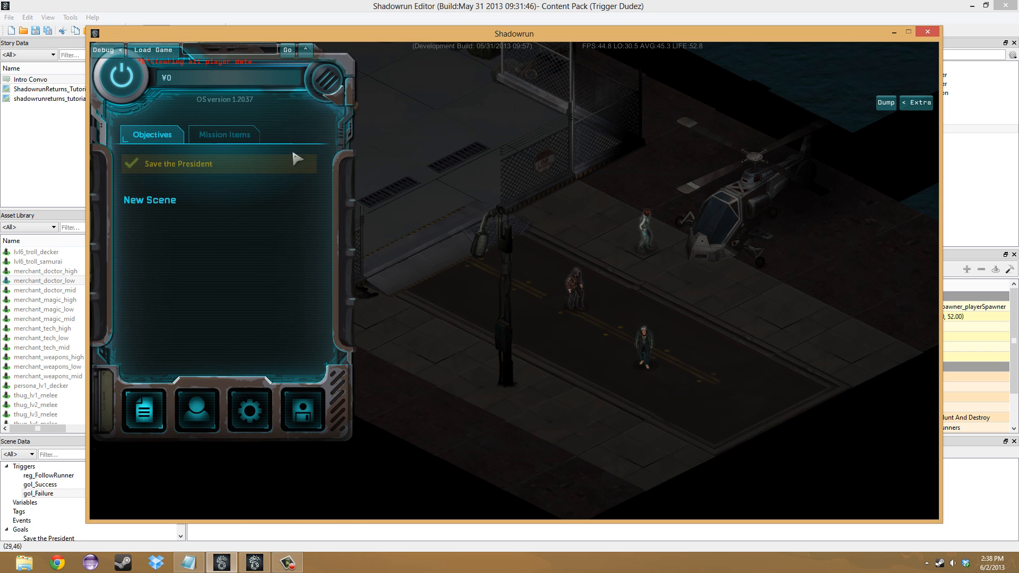
- Switch back to the Shadowrun Editor and review the dialogue tree of the Intro Convo conversation
{"action": "left_click", "coordinate": [539, 3]}
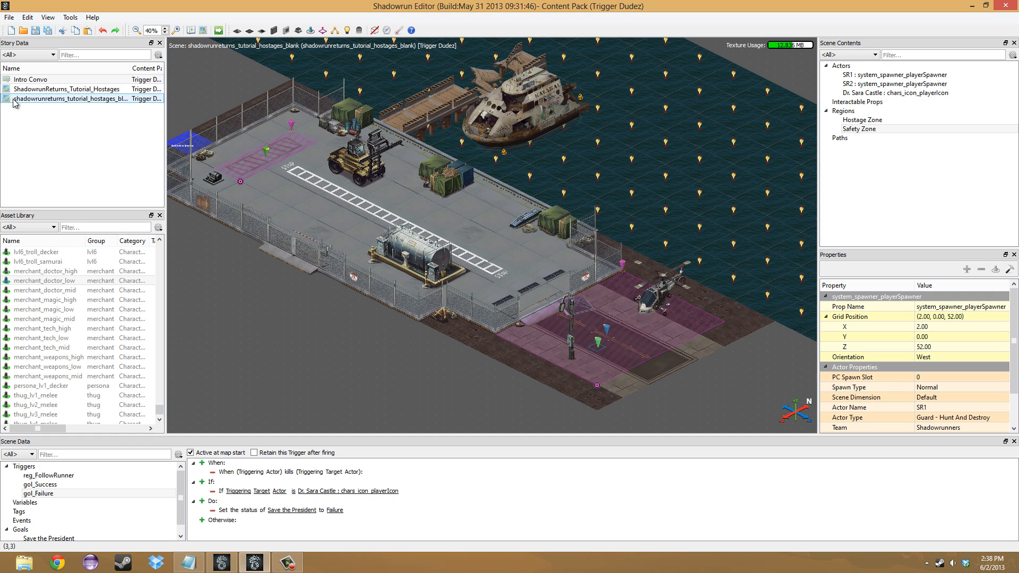
{"action": "double_click", "coordinate": [59, 80]}
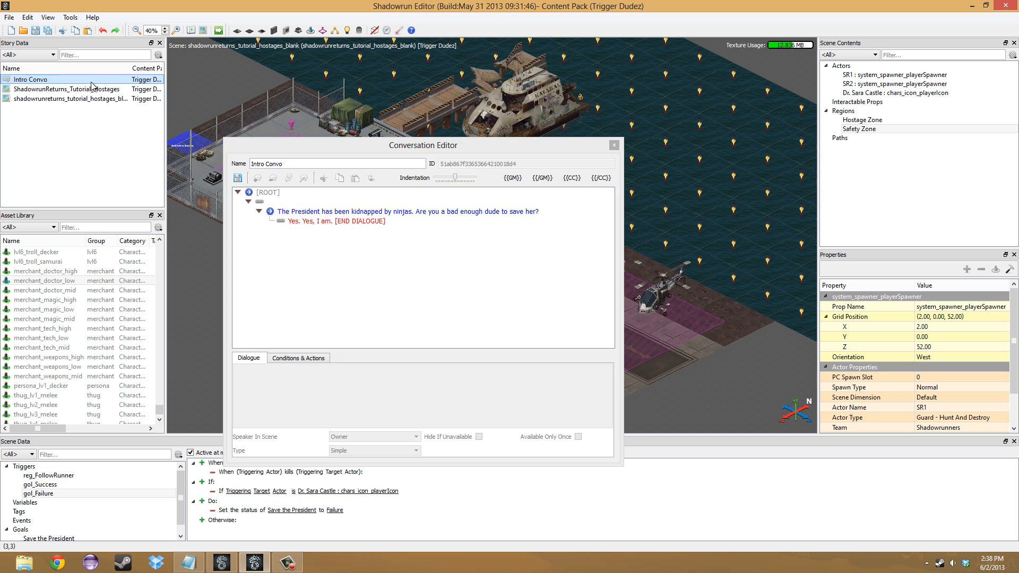
{"action": "left_click_drag", "start_coordinate": [359, 144], "coordinate": [356, 119]}
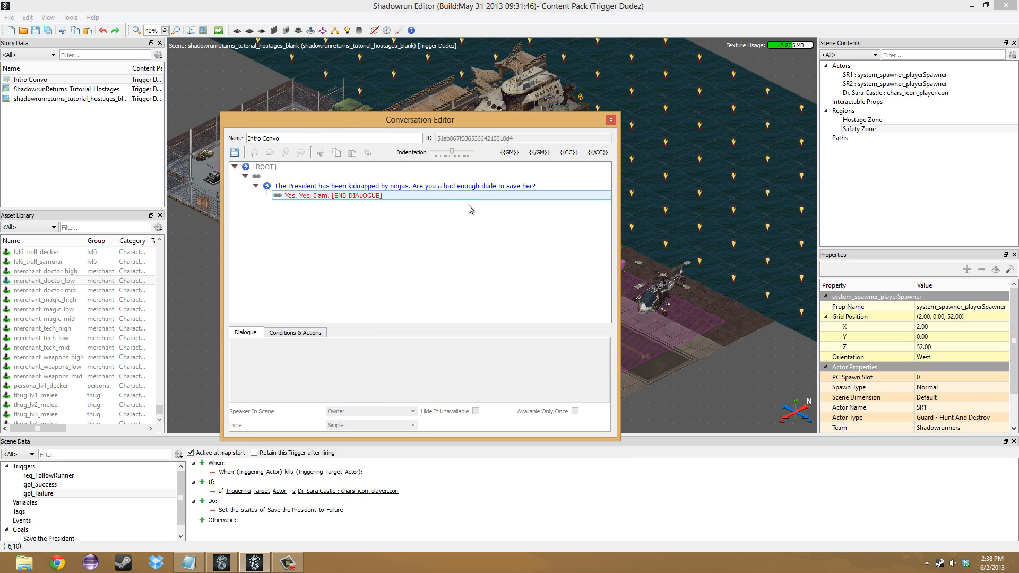
{"action": "left_click", "coordinate": [611, 121]}
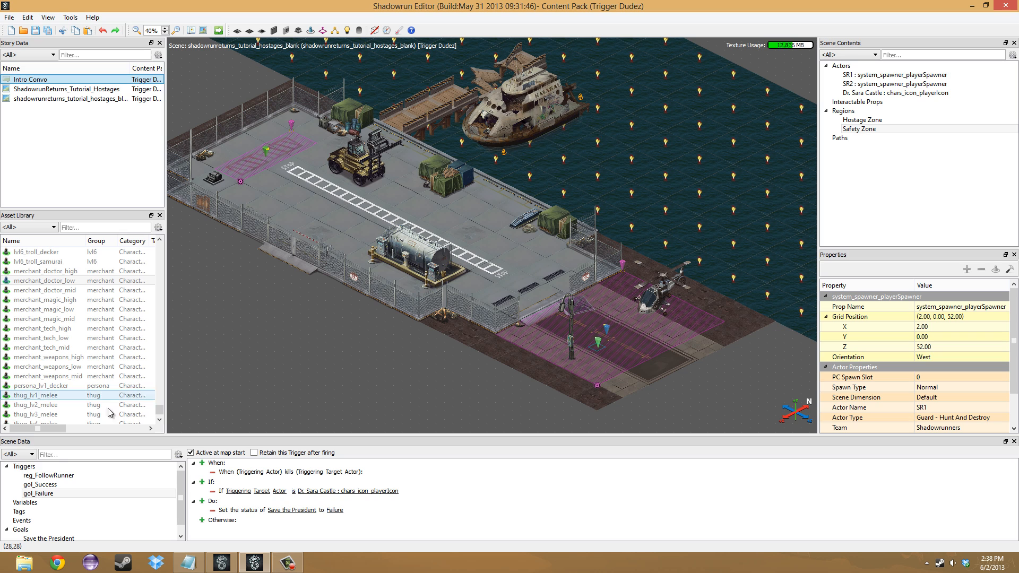
- Create a new trigger named con_MissionStart
{"action": "right_click", "coordinate": [51, 467]}
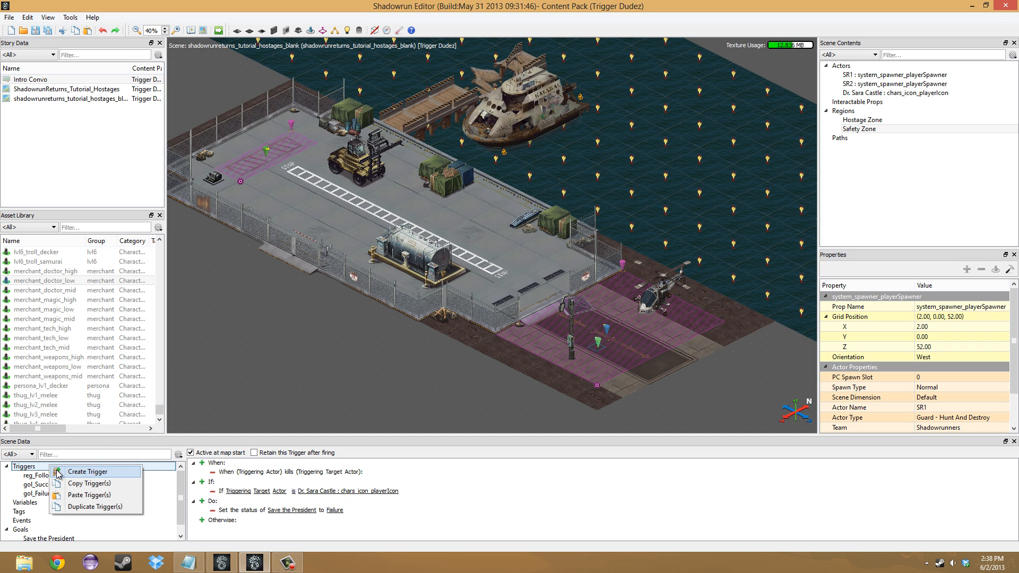
{"action": "left_click", "coordinate": [58, 473]}
{"action": "double_click", "coordinate": [143, 502]}
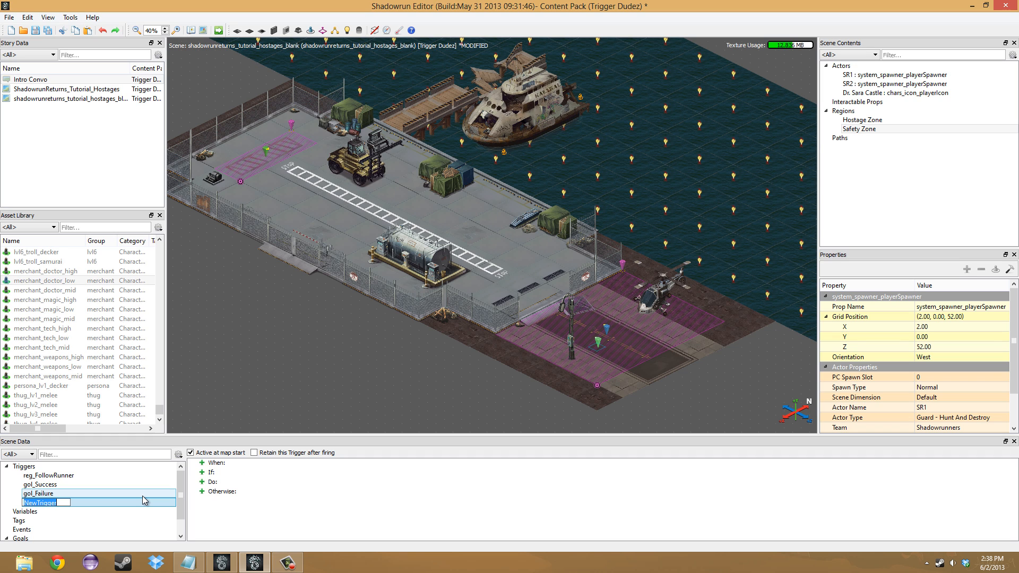
{"action": "type", "text": "con_MissionStart"}
{"action": "key", "text": "Return"}
- Add an event to con_MissionStart that fires when a map is loaded and initialized
{"action": "left_click", "coordinate": [202, 463]}
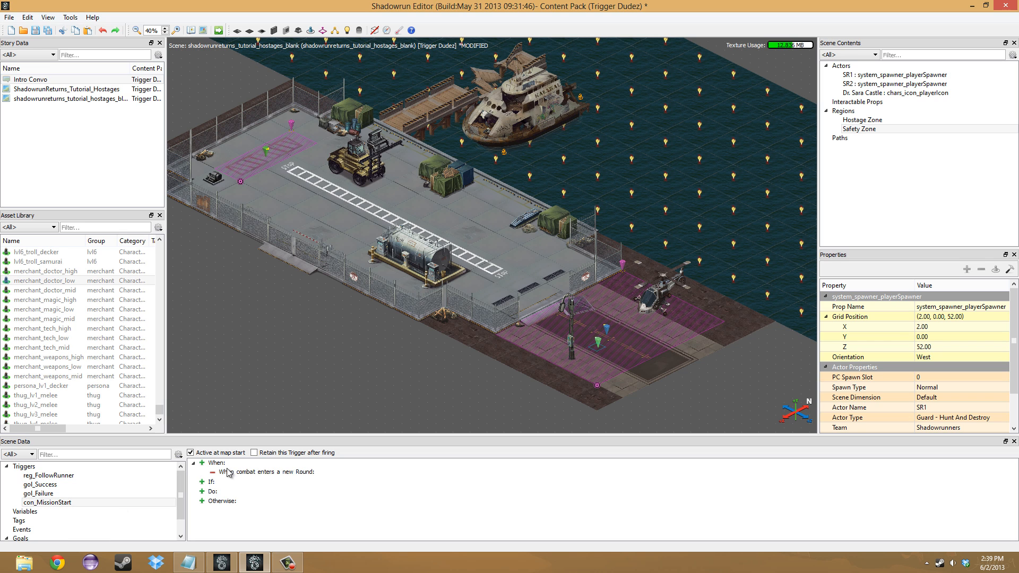
{"action": "left_click", "coordinate": [227, 472]}
{"action": "left_click", "coordinate": [284, 85]}
- Add a Start Conversation Between Actors action to con_MissionStart that uses Intro Convo
{"action": "left_click", "coordinate": [202, 491]}
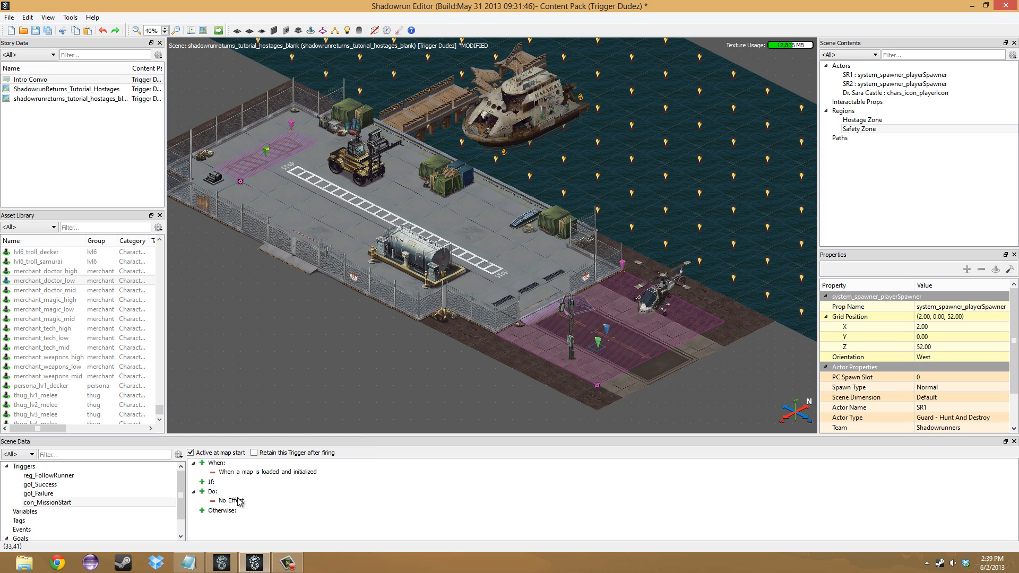
{"action": "left_click", "coordinate": [239, 501]}
{"action": "mouse_move", "coordinate": [274, 493]}
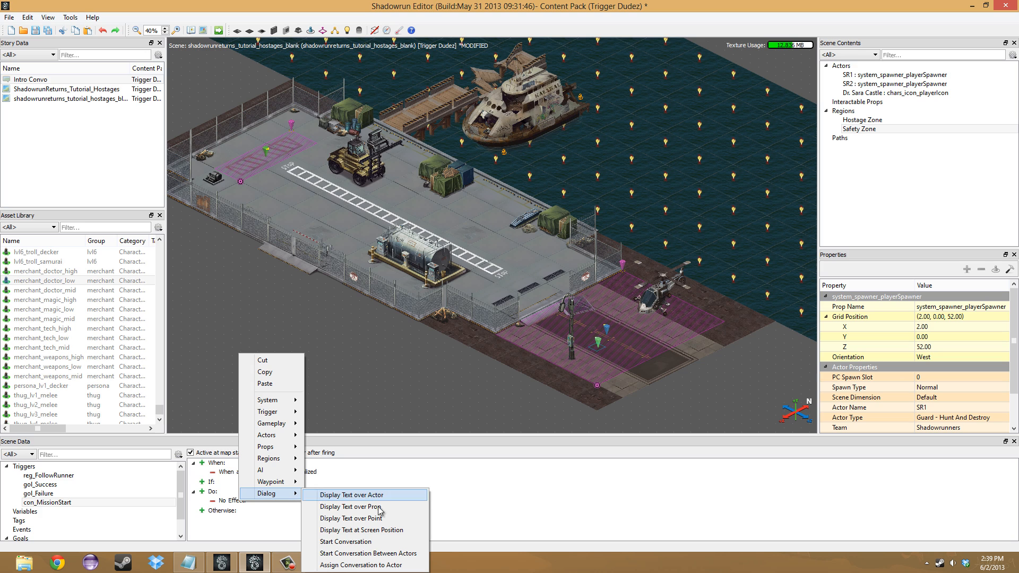
{"action": "left_click", "coordinate": [380, 553]}
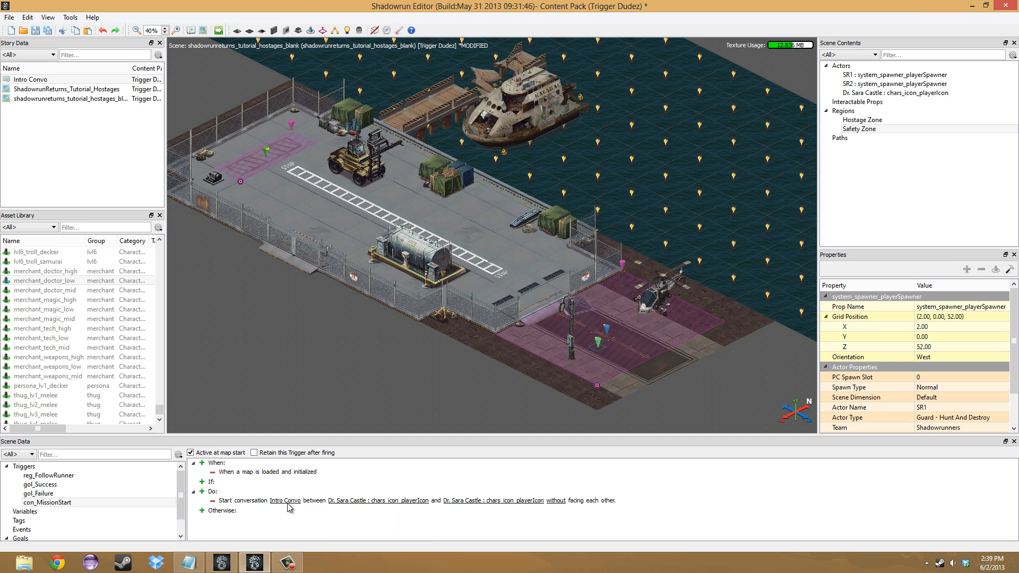
- Set the conversation's second participant to Player Character 0 and have the speakers start it with facing each other
{"action": "right_click", "coordinate": [471, 506]}
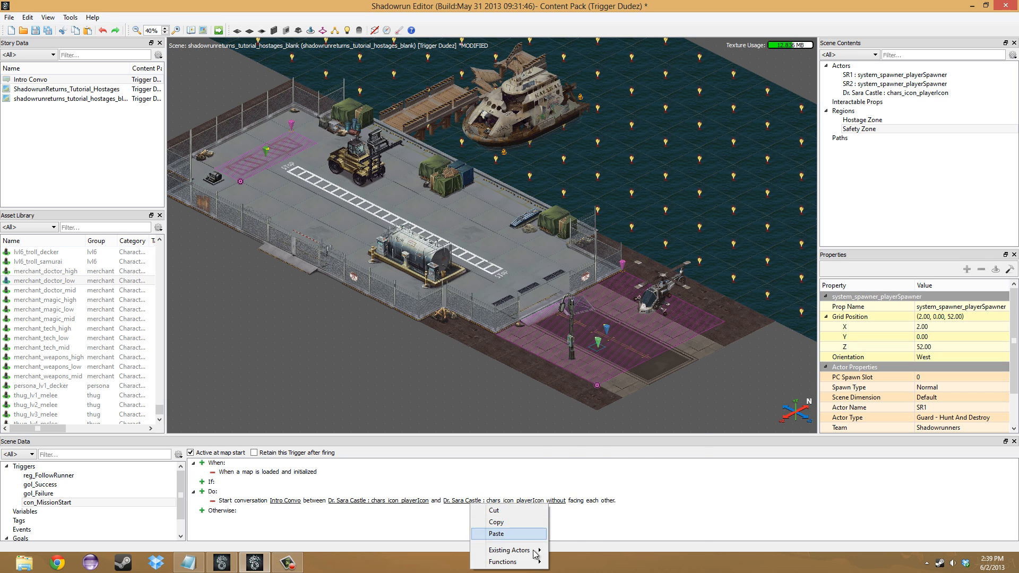
{"action": "mouse_move", "coordinate": [533, 551]}
{"action": "left_click", "coordinate": [584, 532]}
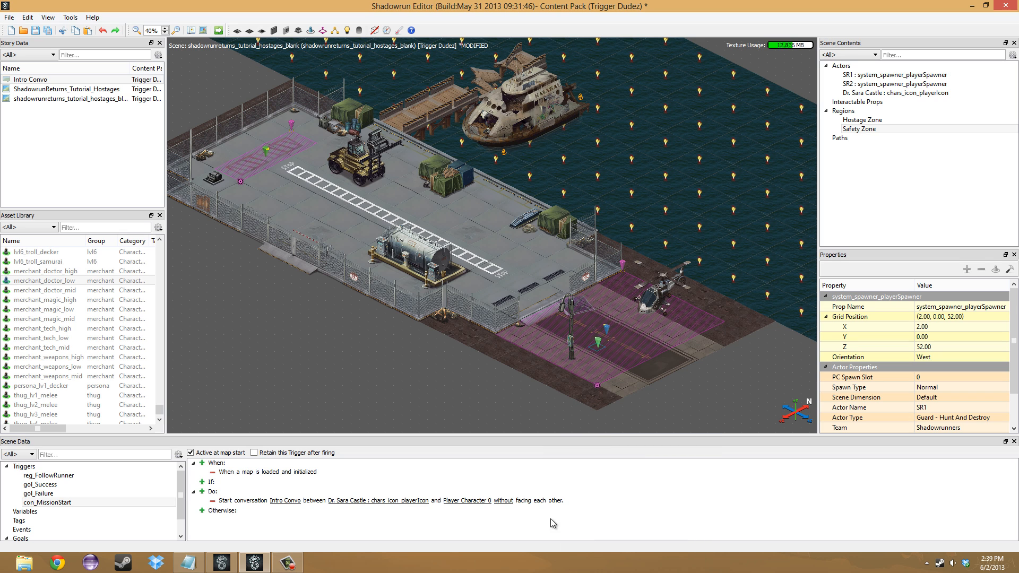
{"action": "right_click", "coordinate": [508, 505]}
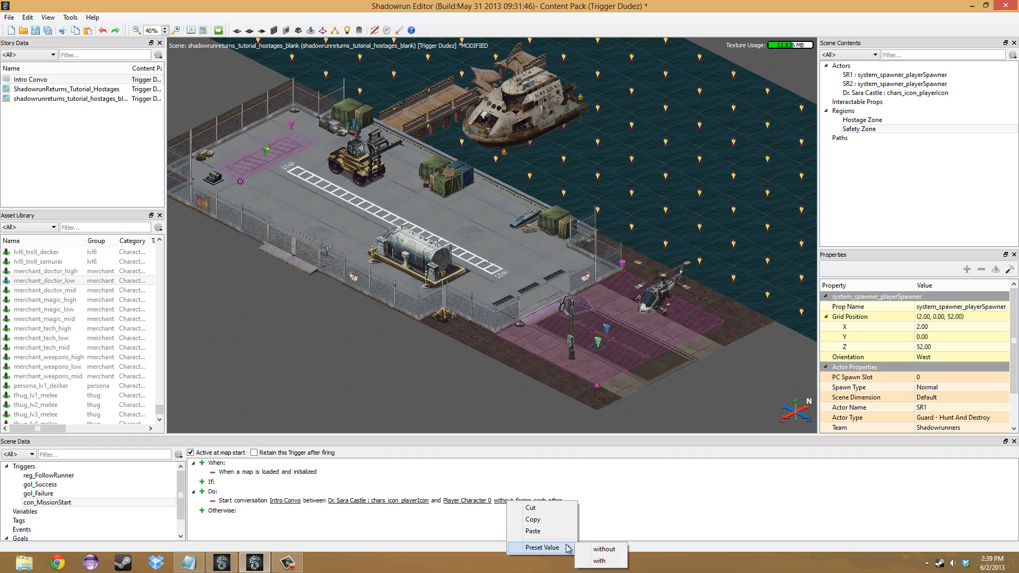
{"action": "left_click", "coordinate": [594, 549]}
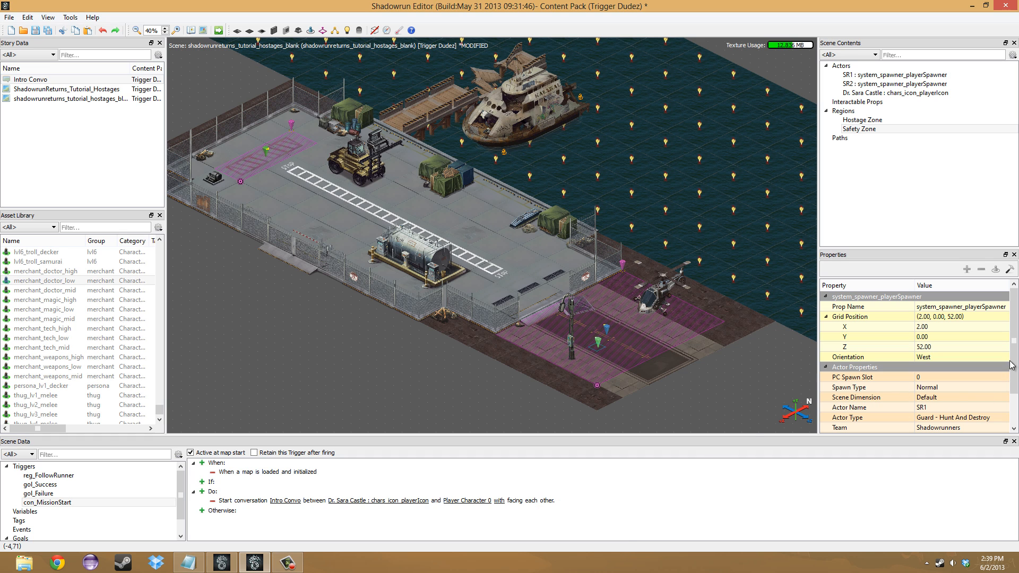
- Add a Teleport Camera To Actor action to con_MissionStart that targets the hostage character
{"action": "left_click", "coordinate": [266, 155]}
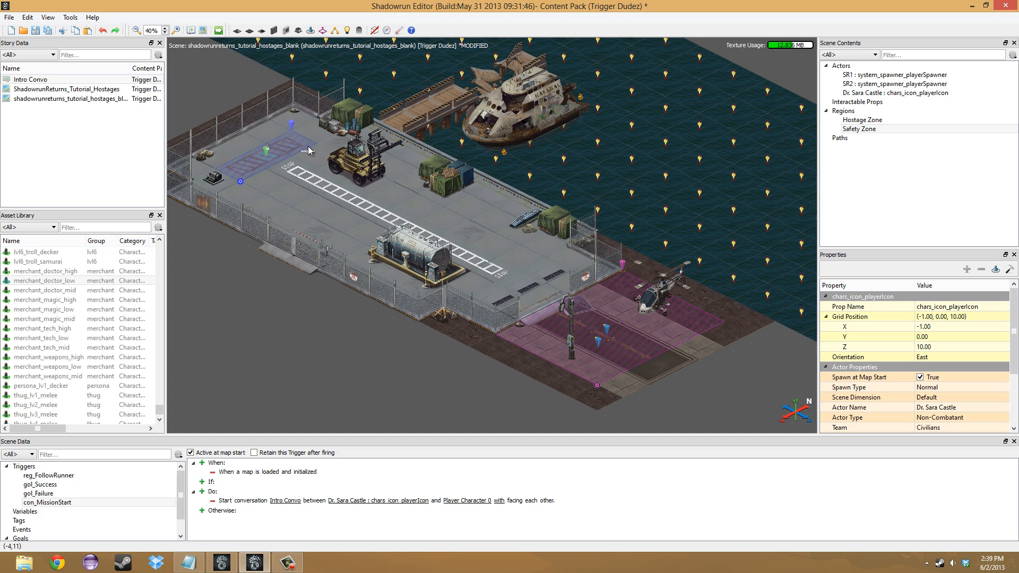
{"action": "left_click", "coordinate": [202, 492]}
{"action": "right_click", "coordinate": [239, 512]}
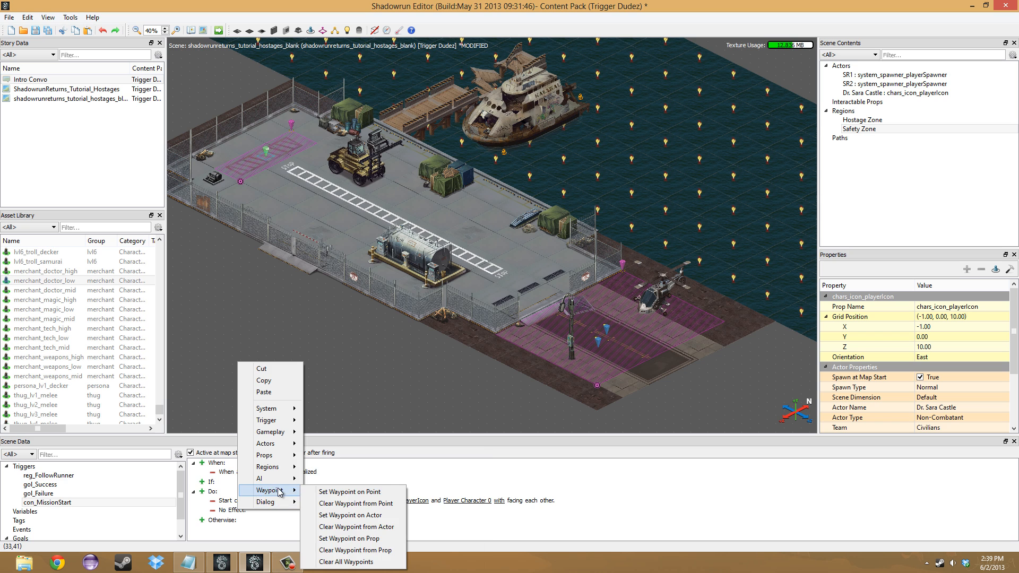
{"action": "mouse_move", "coordinate": [278, 483]}
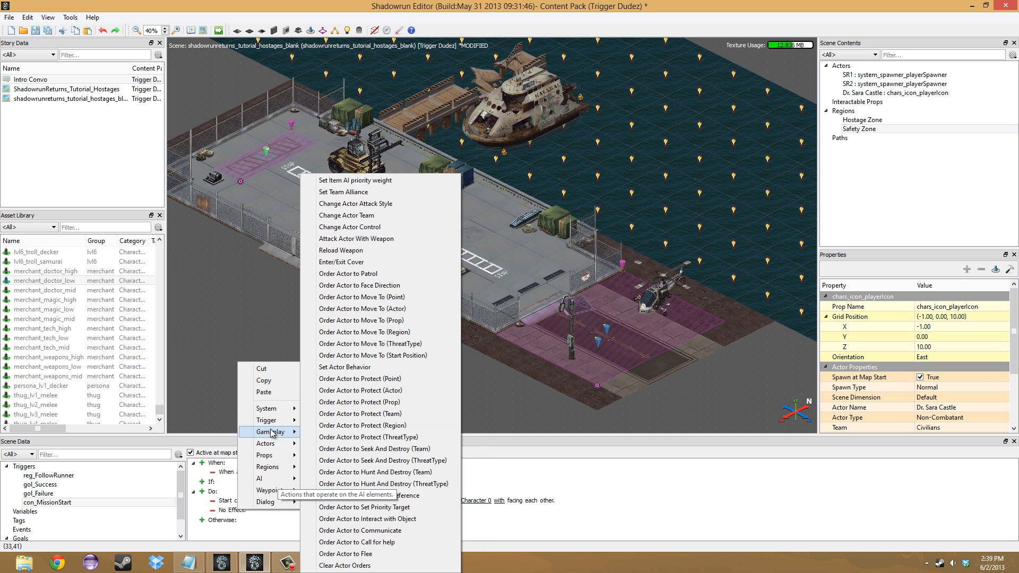
{"action": "mouse_move", "coordinate": [276, 448]}
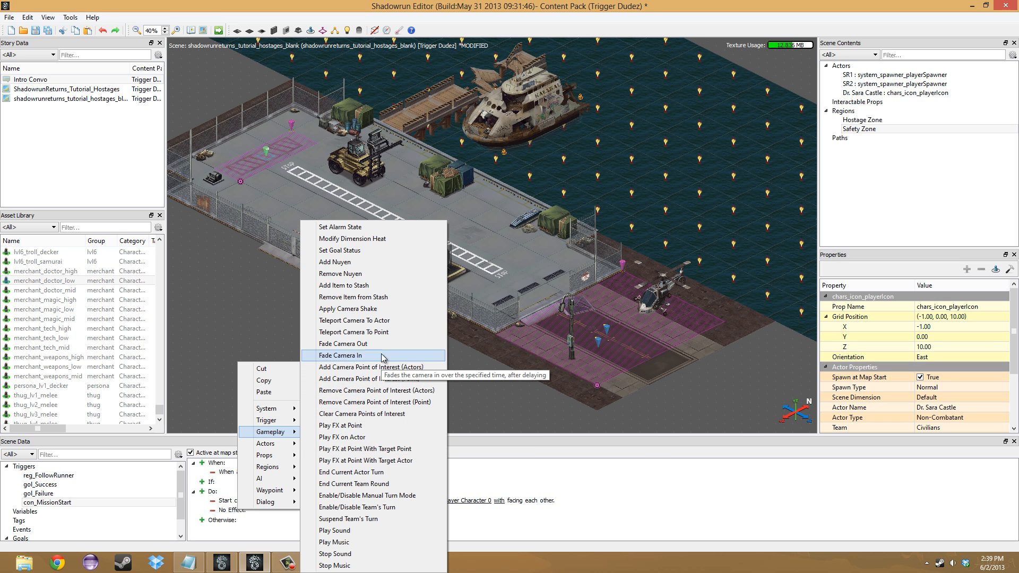
{"action": "left_click", "coordinate": [389, 321]}
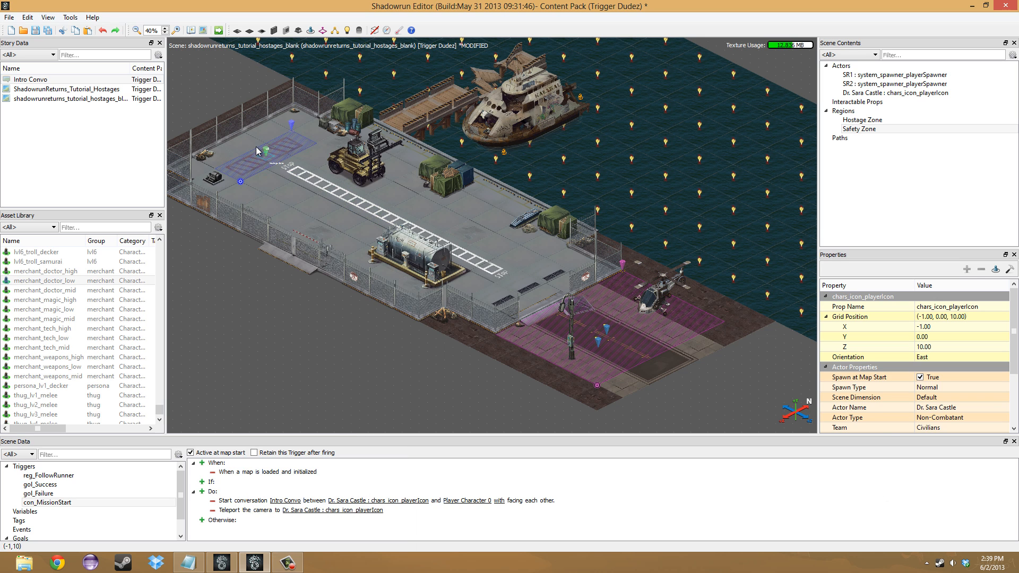
- Change the hostage character's team to Shadowrunners
{"action": "left_click", "coordinate": [946, 432]}
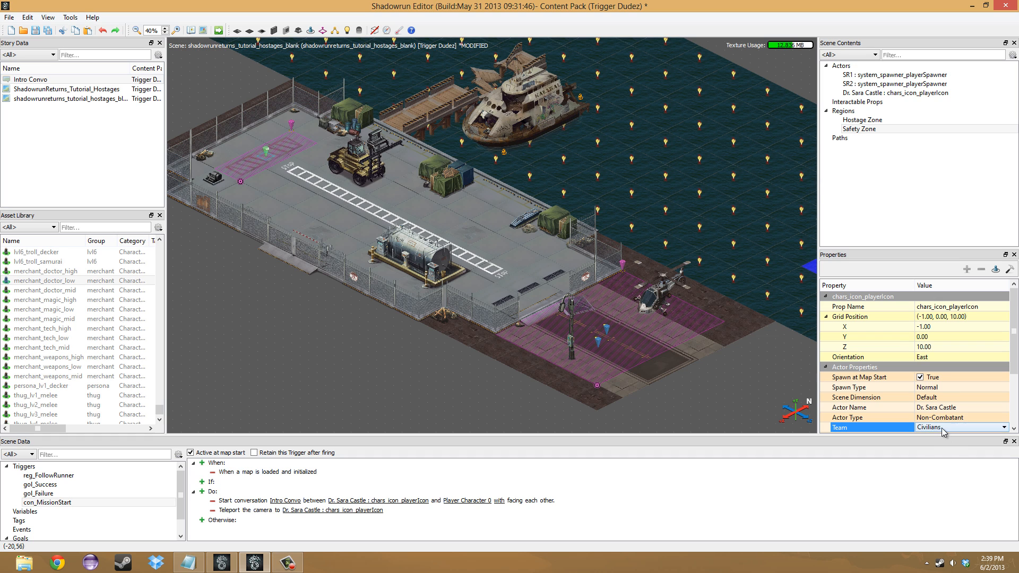
{"action": "left_click", "coordinate": [947, 432]}
{"action": "left_click", "coordinate": [947, 441]}
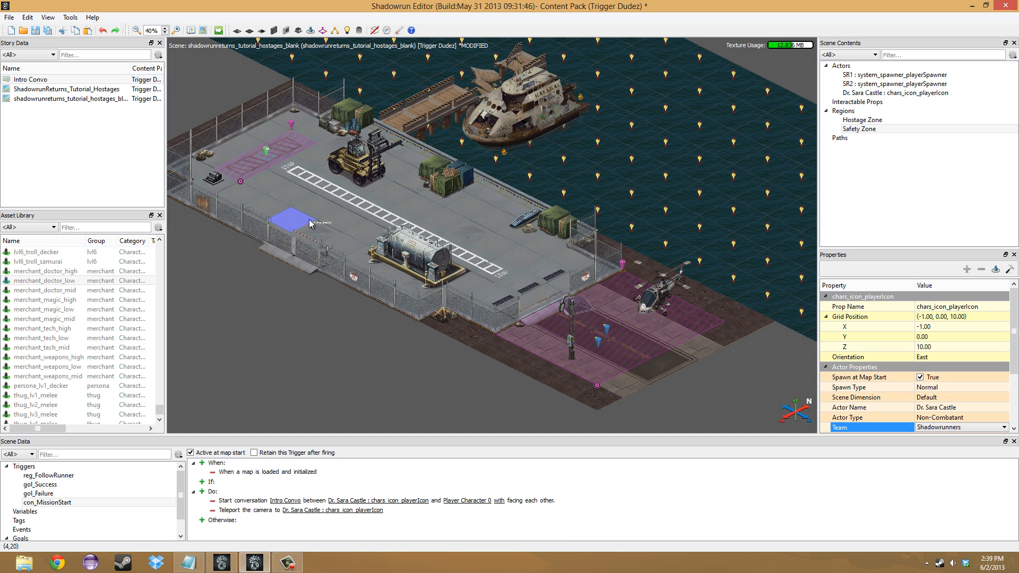
{"action": "left_click", "coordinate": [272, 475]}
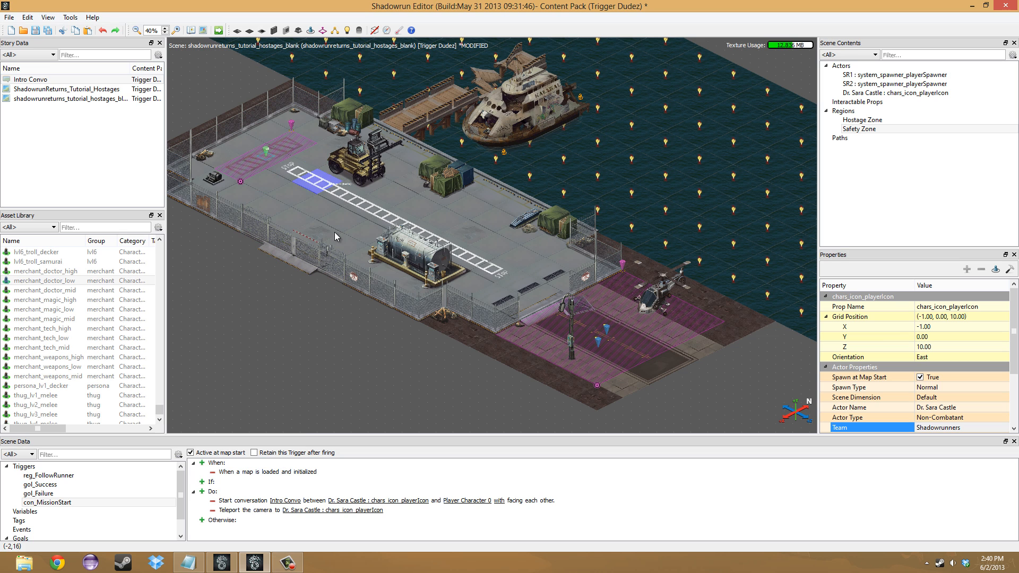
- Create a new trigger in the scene and name it con_EndConvo
{"action": "right_click", "coordinate": [25, 469]}
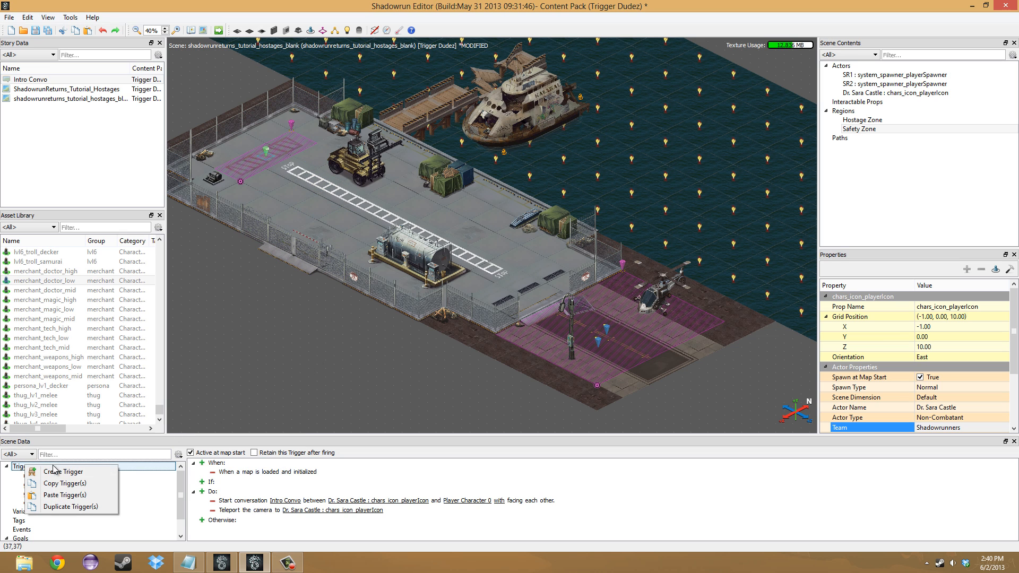
{"action": "left_click", "coordinate": [59, 472]}
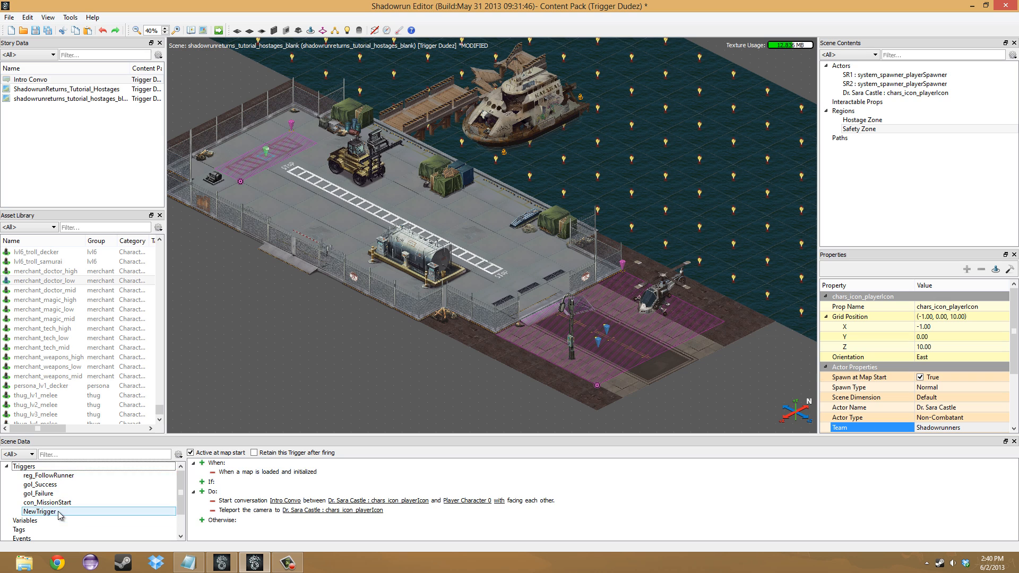
{"action": "double_click", "coordinate": [139, 511]}
{"action": "type", "text": "con"}
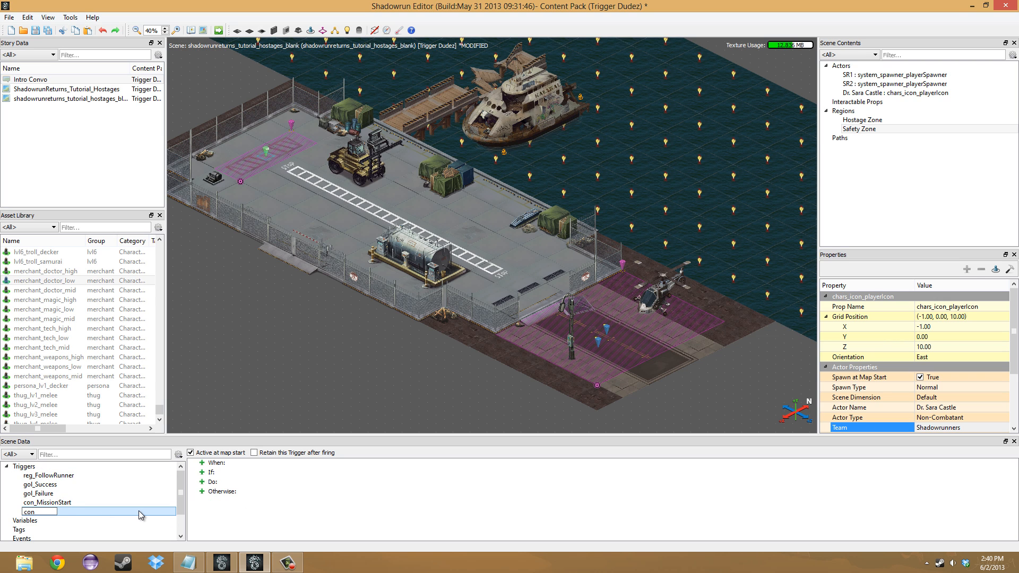
{"action": "type", "text": "_EndConvo"}
{"action": "key", "text": "Return"}
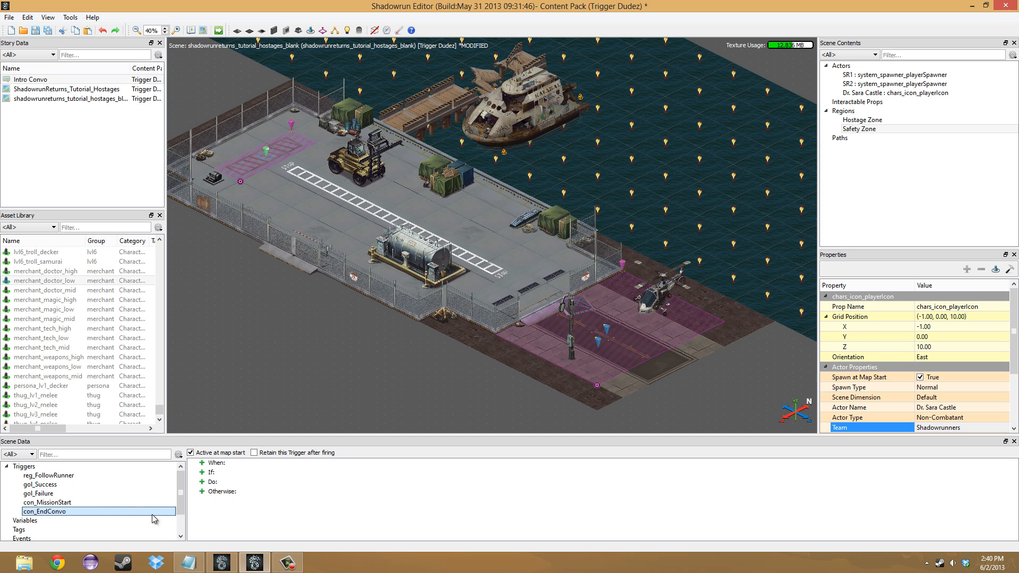
- Give con_EndConvo an On Conversation Complete event
{"action": "left_click", "coordinate": [202, 463]}
{"action": "right_click", "coordinate": [233, 473]}
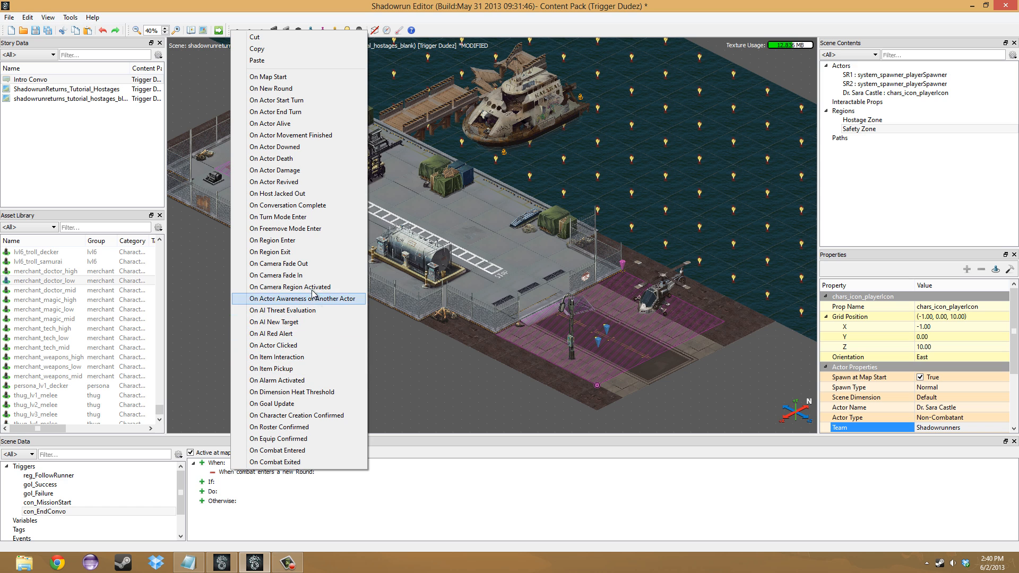
{"action": "left_click", "coordinate": [311, 206]}
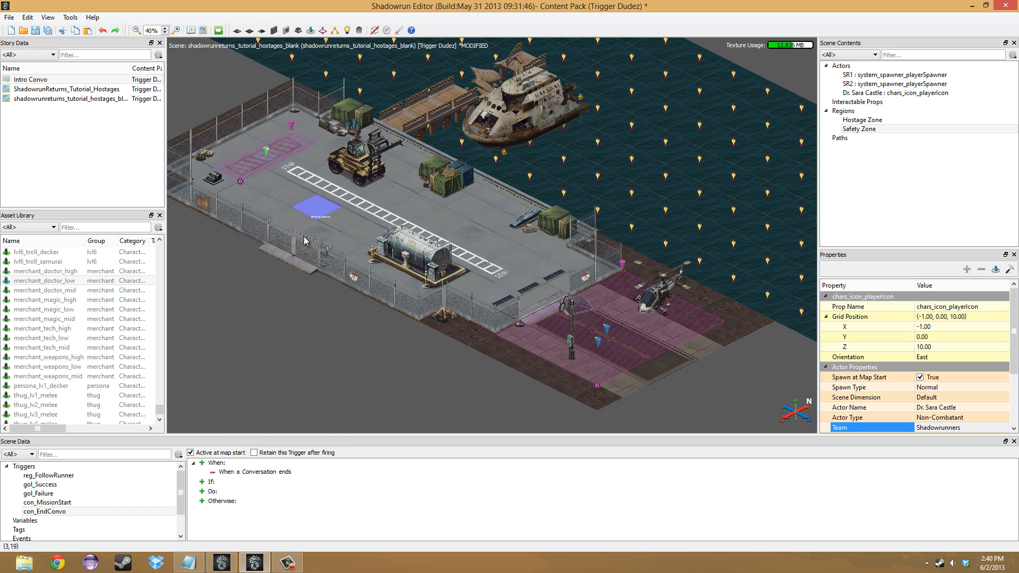
- Add a Teleport Camera To Actor action to con_EndConvo that targets Player Character 0
{"action": "left_click", "coordinate": [202, 492]}
{"action": "right_click", "coordinate": [234, 500]}
{"action": "mouse_move", "coordinate": [286, 468]}
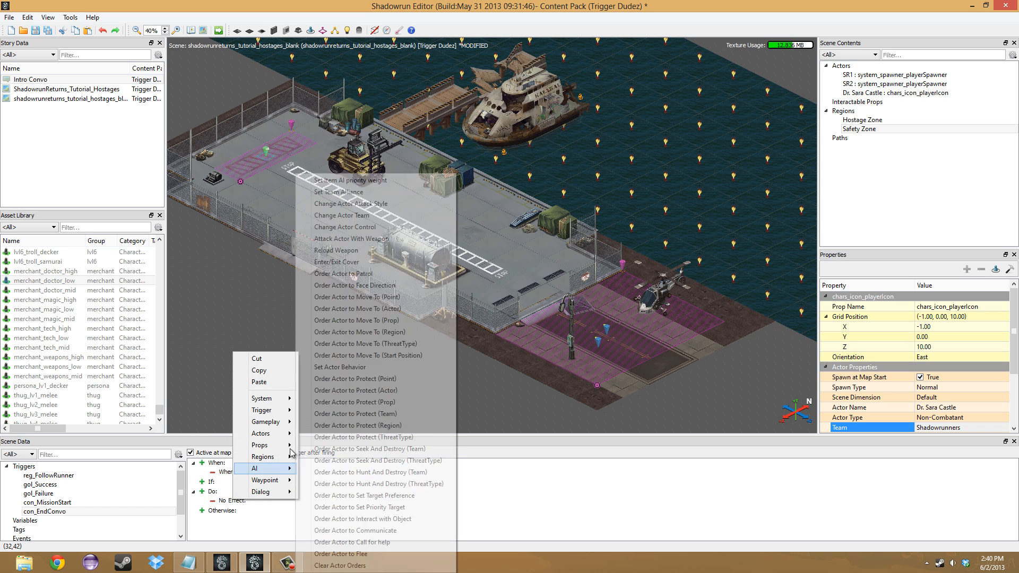
{"action": "mouse_move", "coordinate": [275, 425]}
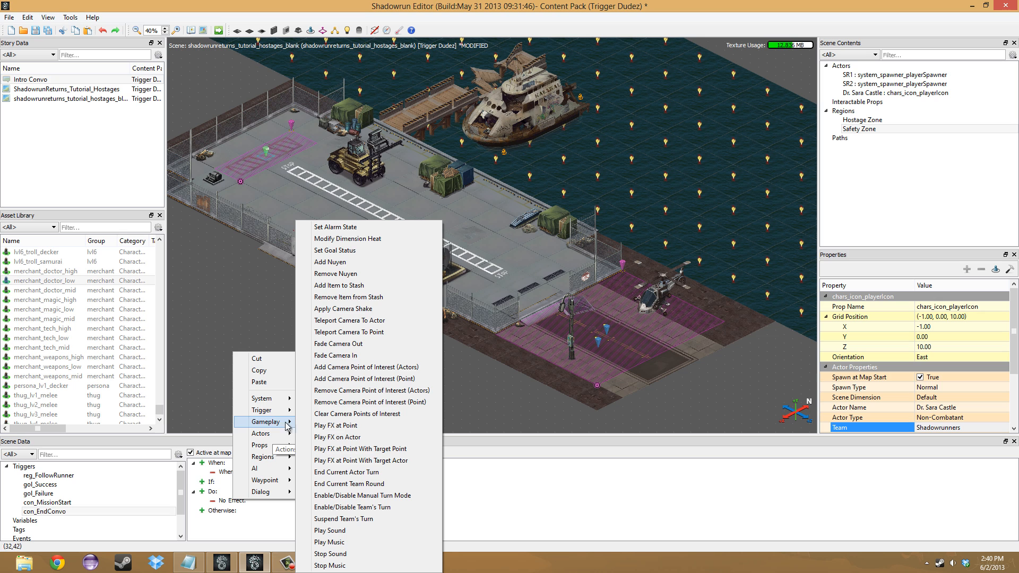
{"action": "left_click", "coordinate": [370, 321]}
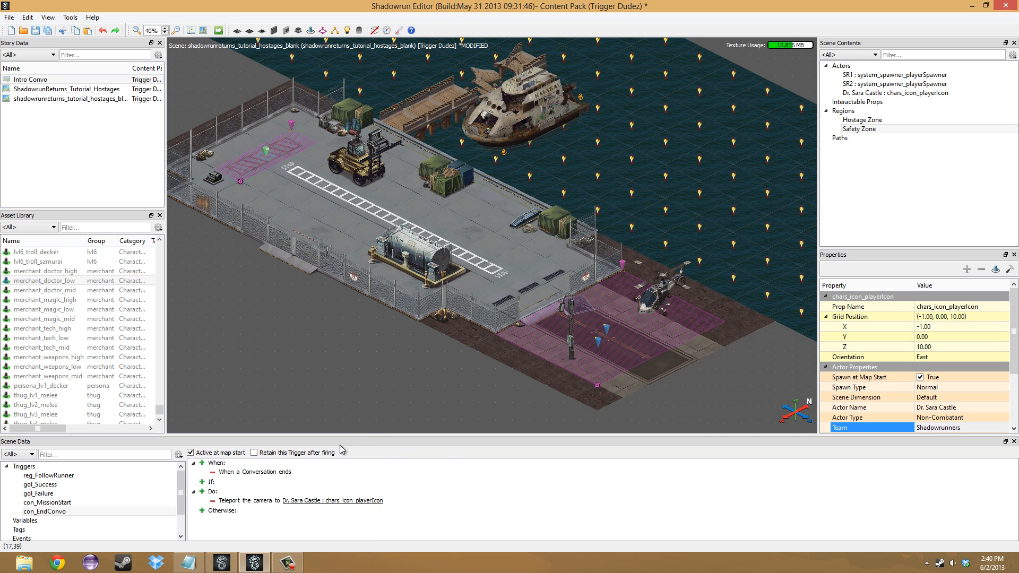
{"action": "right_click", "coordinate": [311, 501]}
{"action": "mouse_move", "coordinate": [367, 547]}
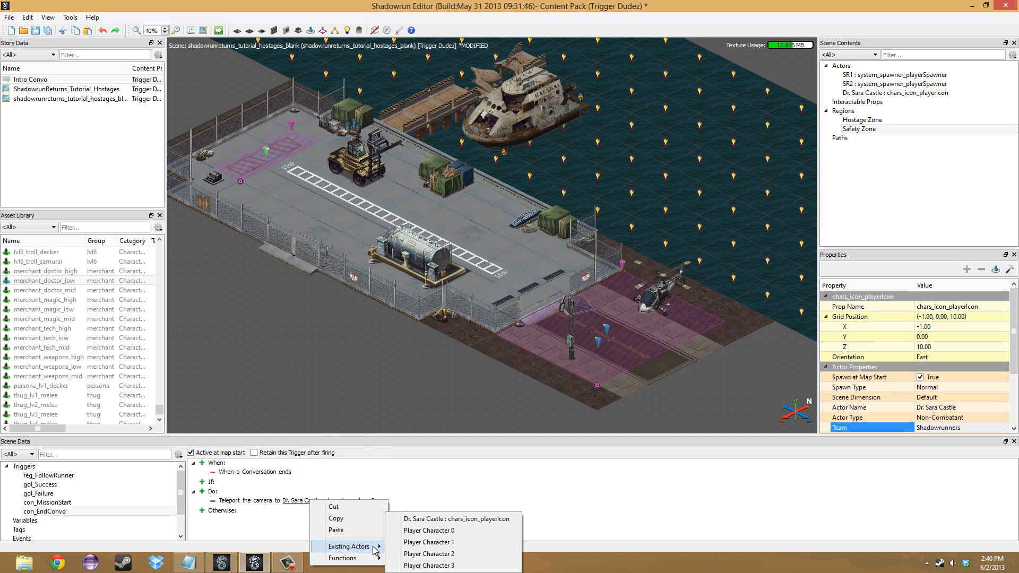
{"action": "left_click", "coordinate": [428, 530]}
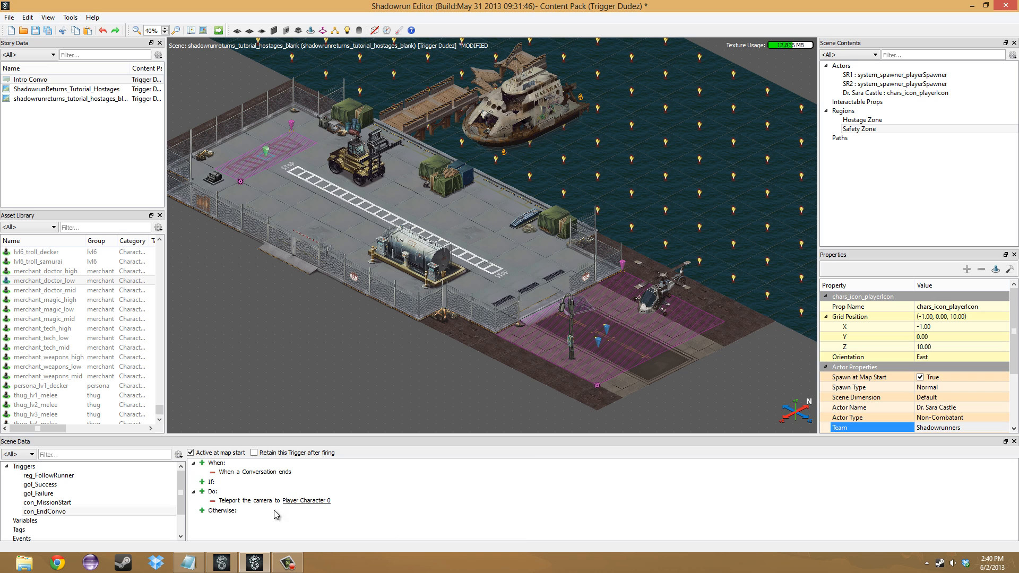
- Add a Set Waypoint on Actor action to con_EndConvo that puts a Primary waypoint on the hostage character
{"action": "left_click", "coordinate": [202, 491]}
{"action": "right_click", "coordinate": [240, 513]}
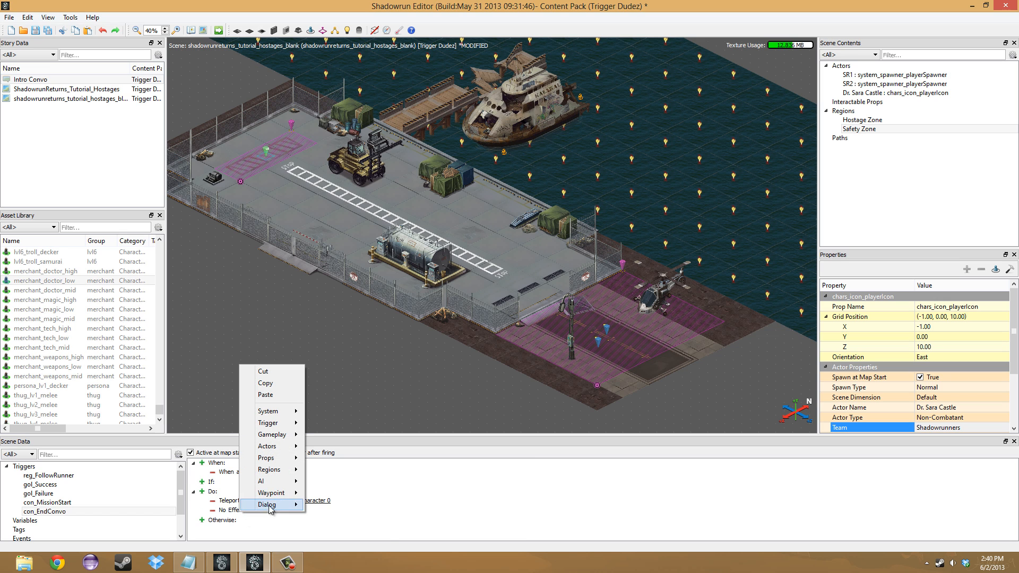
{"action": "mouse_move", "coordinate": [273, 493]}
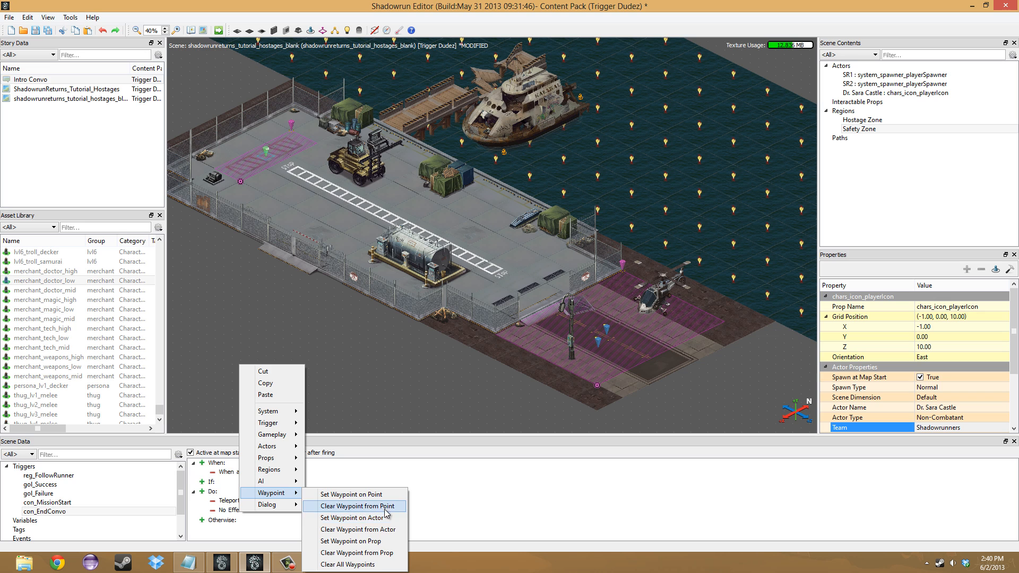
{"action": "left_click", "coordinate": [371, 518]}
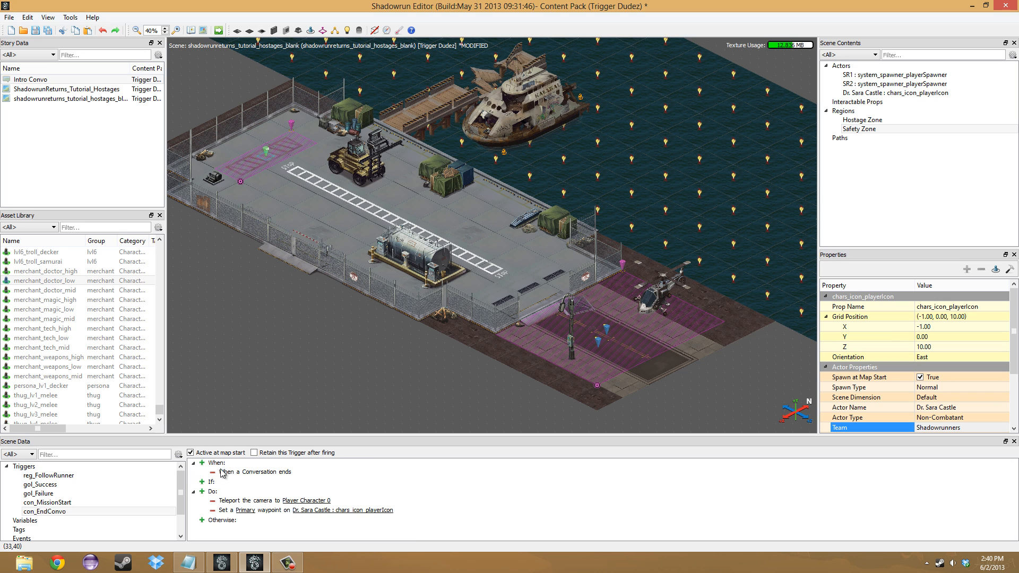
- Add a Change Actor Team action to con_EndConvo that moves the hostage character to the Civilians team
{"action": "left_click", "coordinate": [202, 492]}
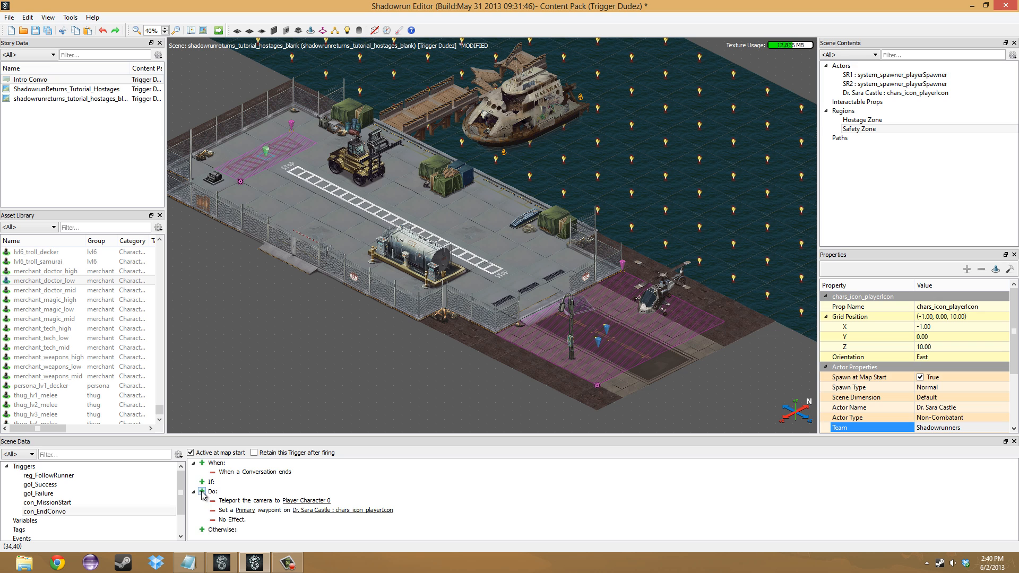
{"action": "right_click", "coordinate": [231, 524]}
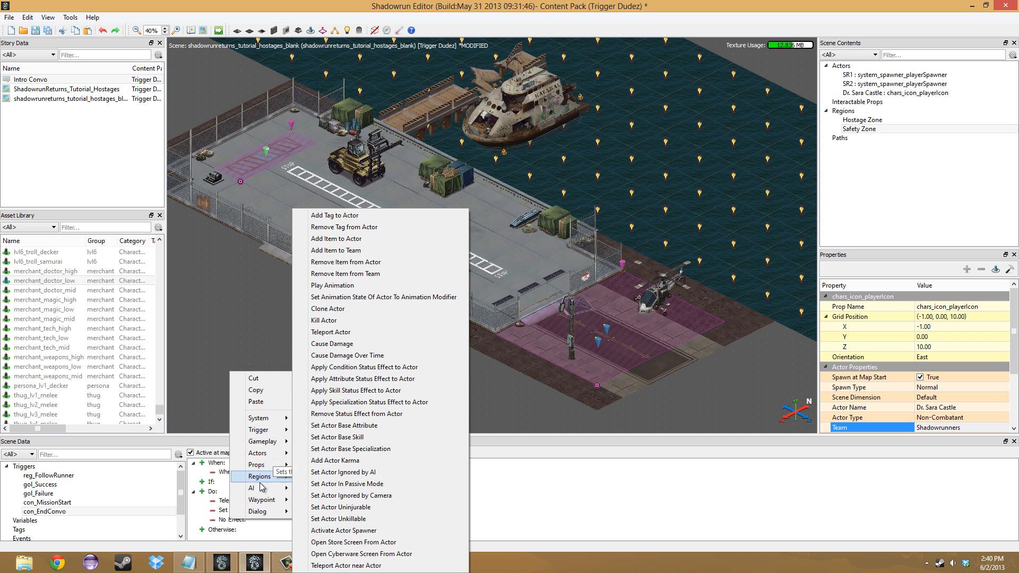
{"action": "mouse_move", "coordinate": [260, 489]}
{"action": "left_click", "coordinate": [369, 216]}
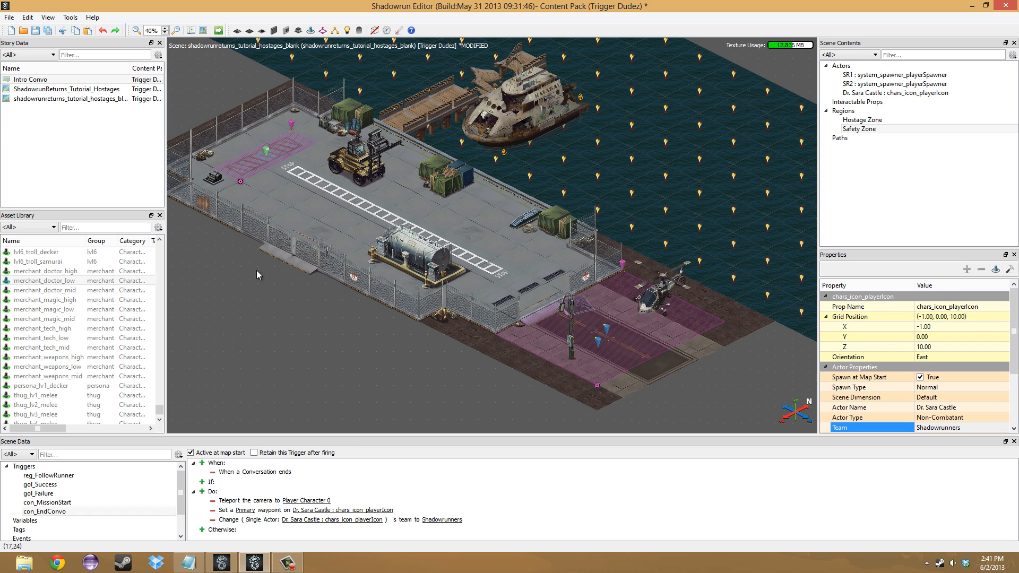
{"action": "middle_click_drag", "start_coordinate": [278, 185], "coordinate": [283, 221]}
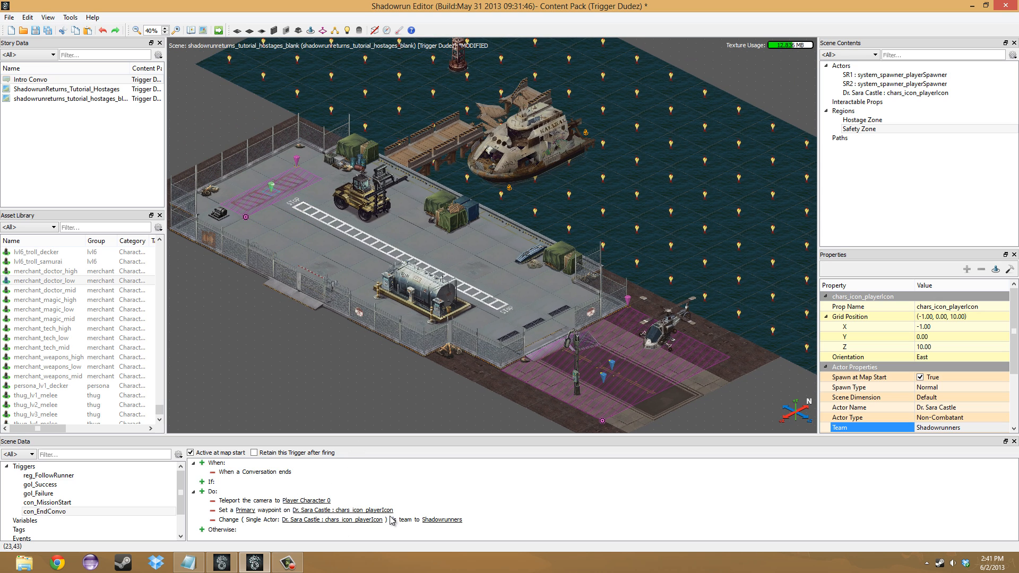
{"action": "right_click", "coordinate": [436, 522]}
{"action": "mouse_move", "coordinate": [475, 499]}
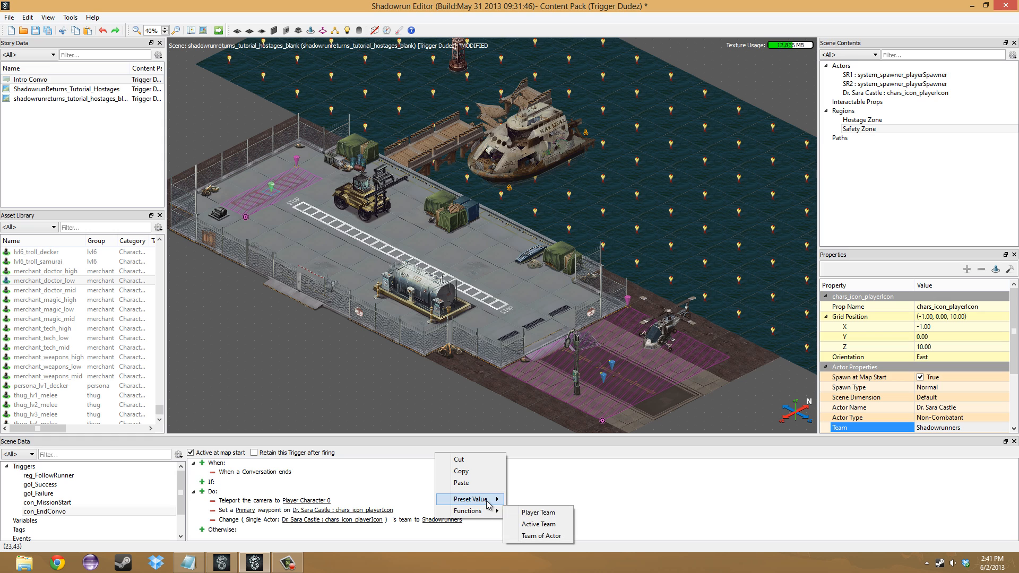
{"action": "left_click", "coordinate": [533, 536]}
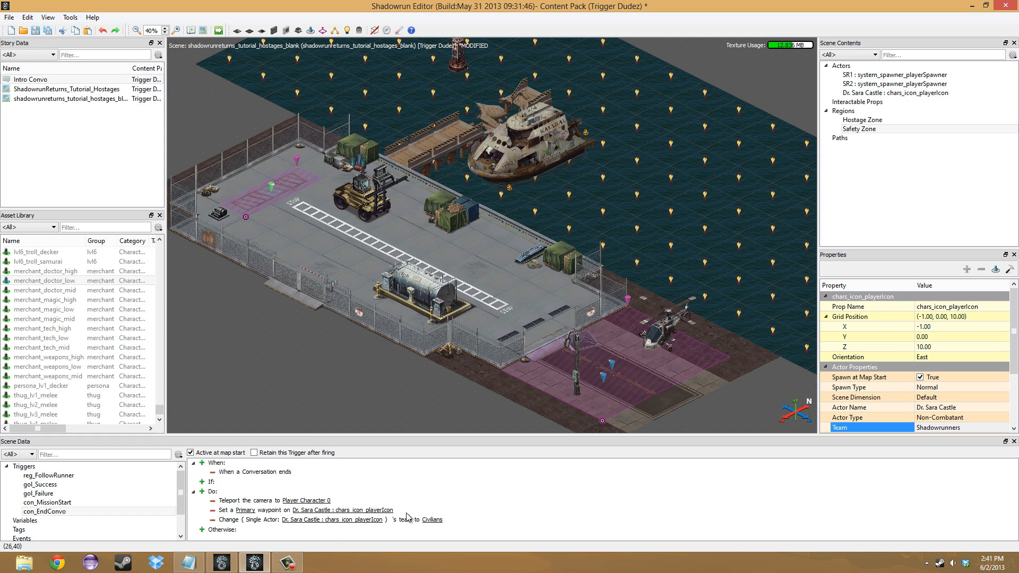
{"action": "left_click", "coordinate": [266, 379]}
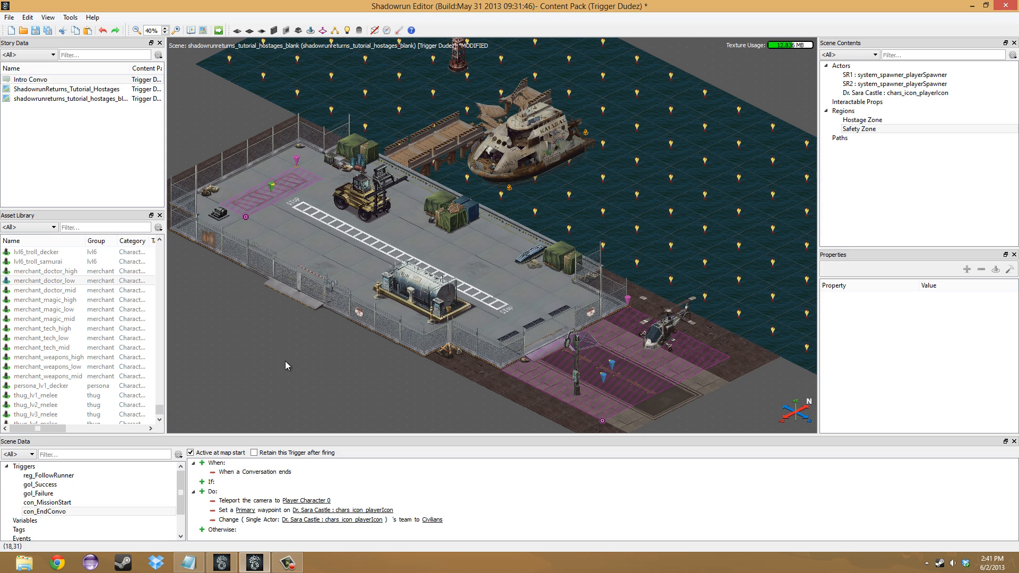
- Add a Clear Waypoint from Actor action for the hostage character to the reg_FollowRunner trigger
{"action": "left_click", "coordinate": [63, 476]}
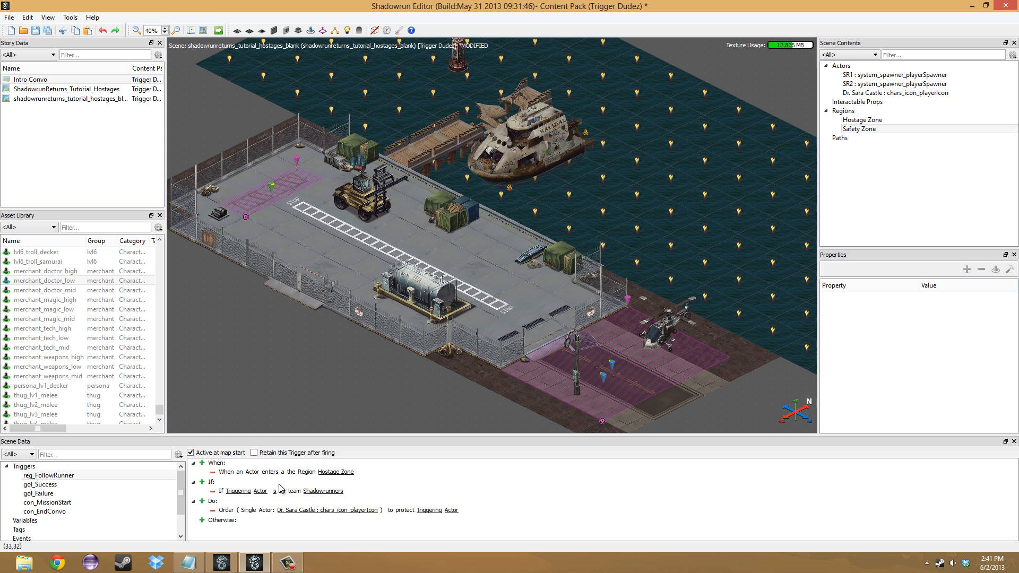
{"action": "left_click", "coordinate": [201, 501]}
{"action": "right_click", "coordinate": [240, 522]}
{"action": "mouse_move", "coordinate": [271, 498]}
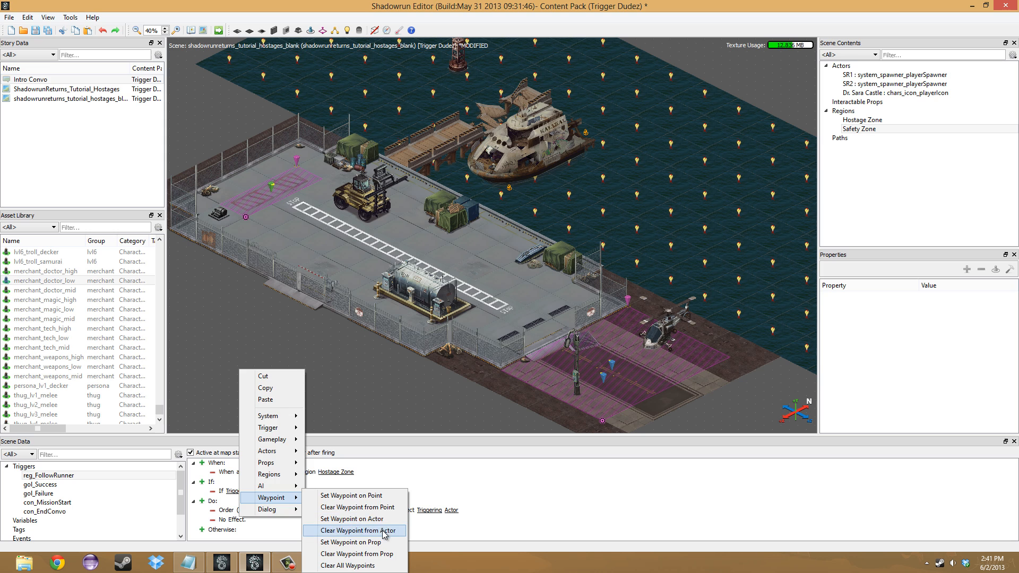
{"action": "left_click", "coordinate": [387, 531]}
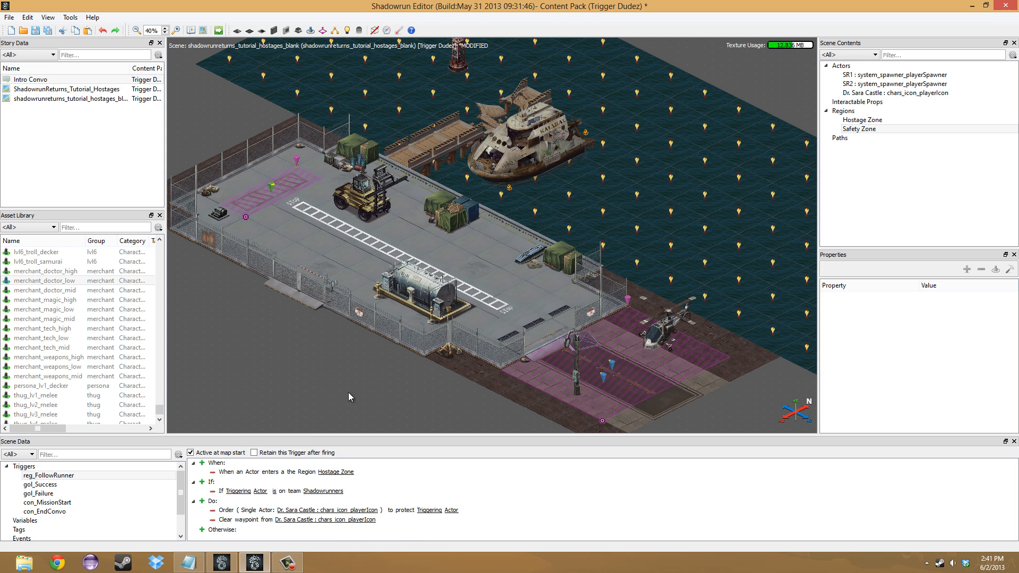
- Add a Set Waypoint on Prop action to reg_FollowRunner for the helicopter, using the nearest prop tagged Choppa
{"action": "left_click", "coordinate": [202, 501]}
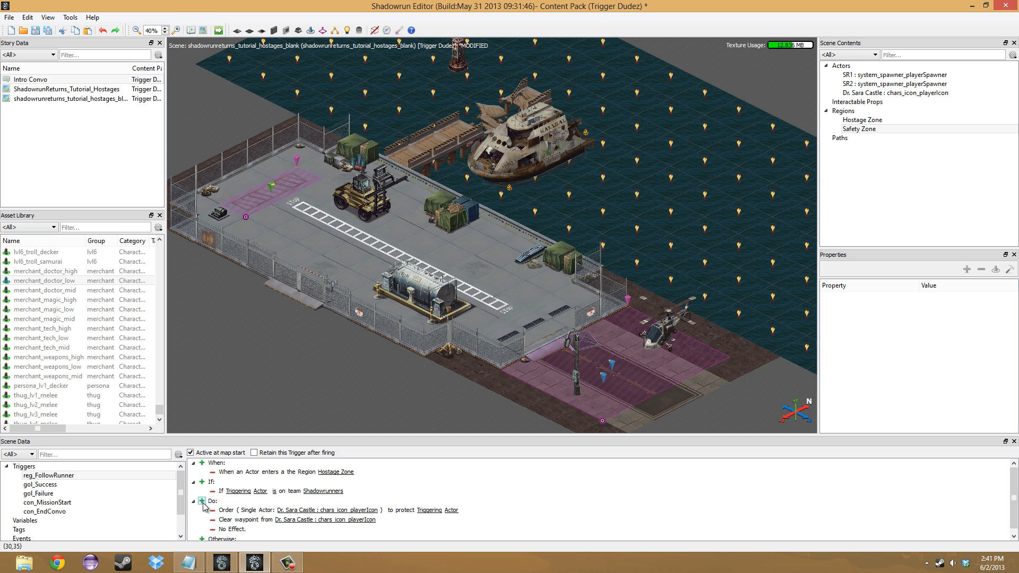
{"action": "left_click", "coordinate": [666, 329]}
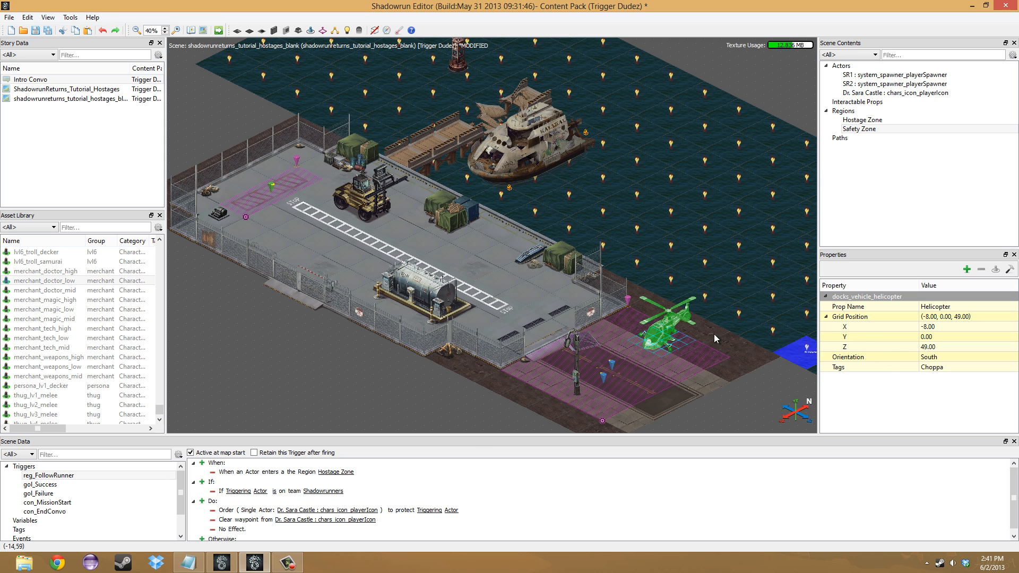
{"action": "left_click", "coordinate": [953, 367]}
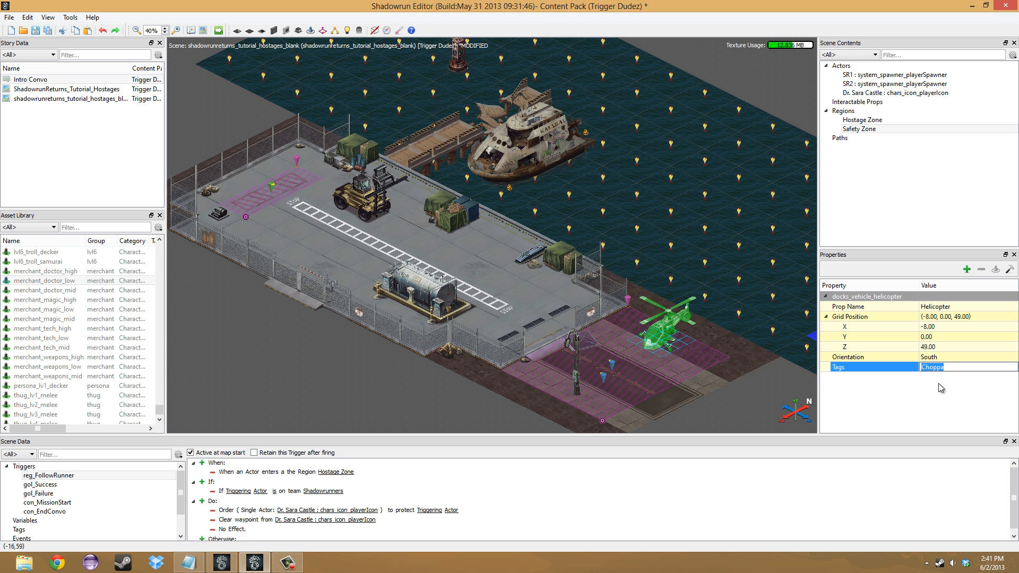
{"action": "right_click", "coordinate": [219, 535]}
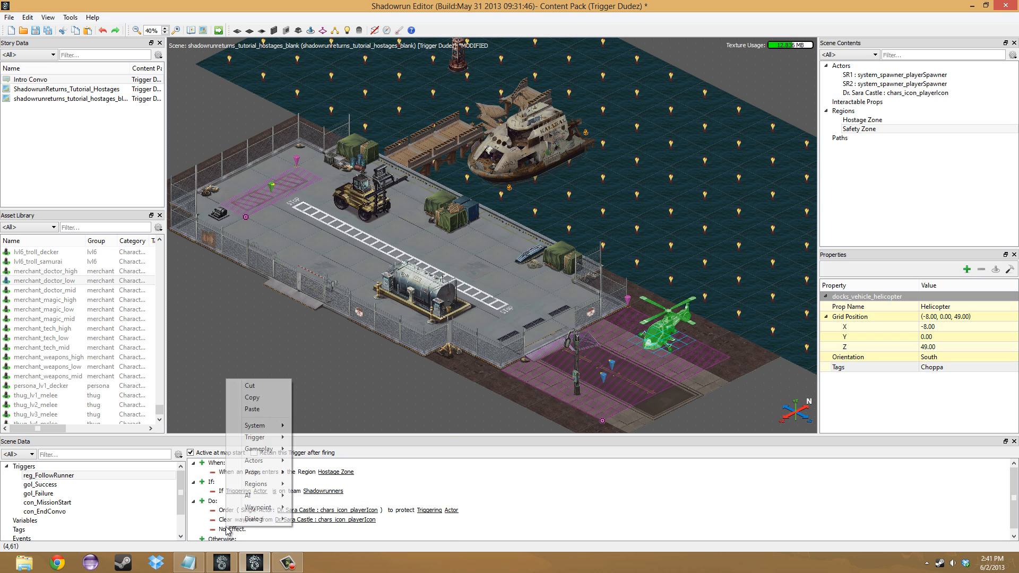
{"action": "mouse_move", "coordinate": [259, 508]}
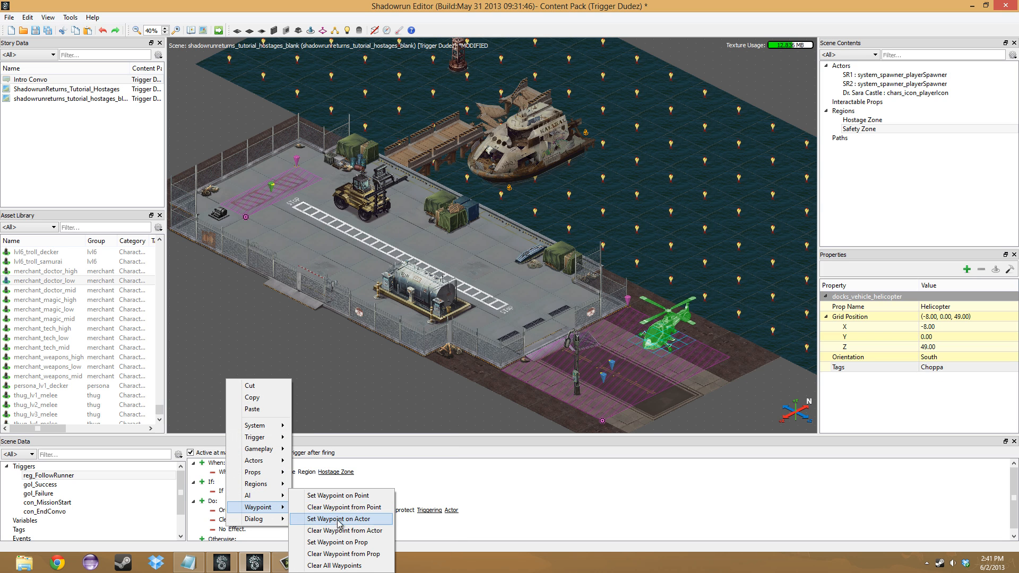
{"action": "left_click", "coordinate": [378, 545]}
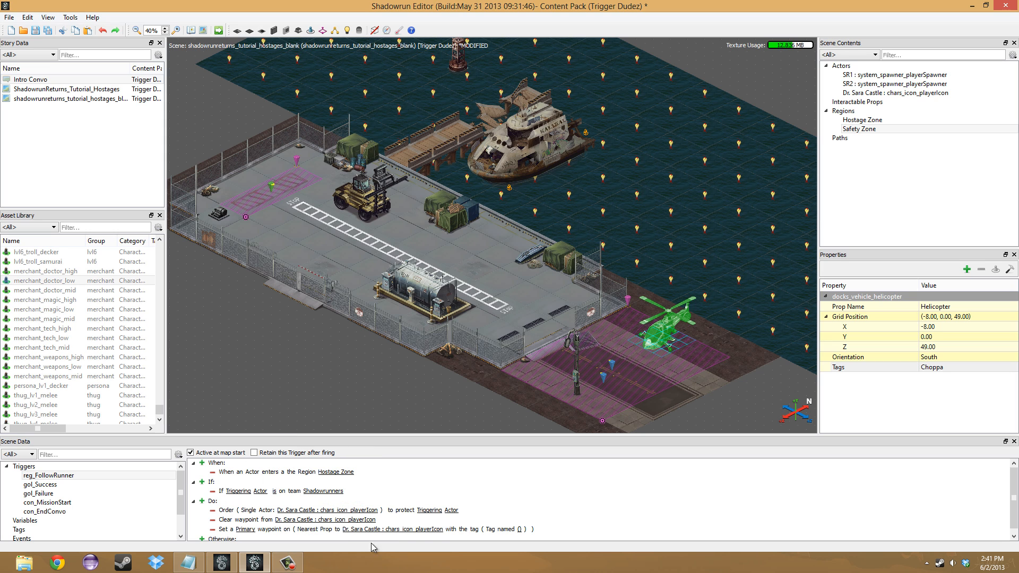
{"action": "left_click", "coordinate": [520, 531]}
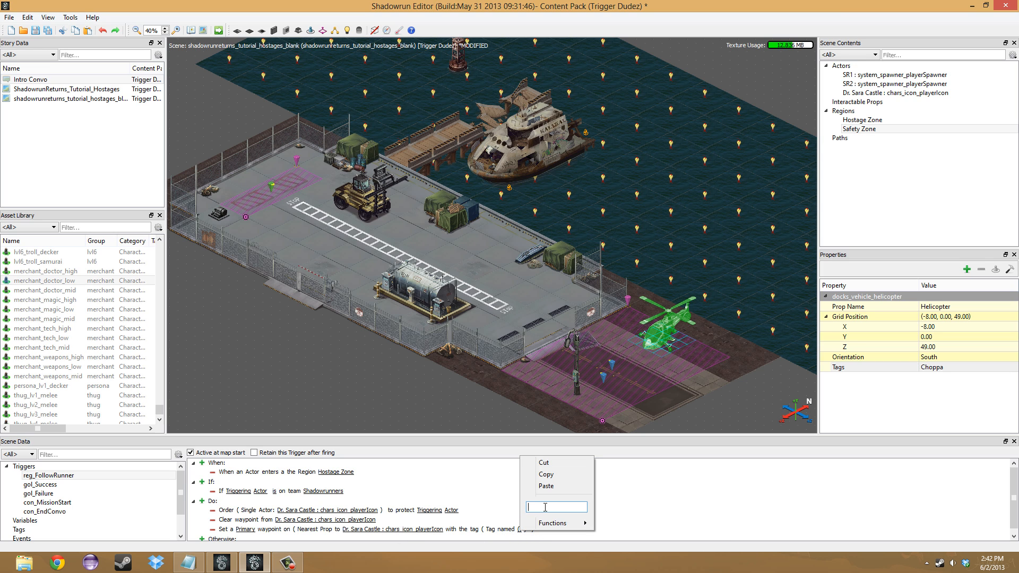
{"action": "type", "text": "Choppa"}
{"action": "key", "text": "Return"}
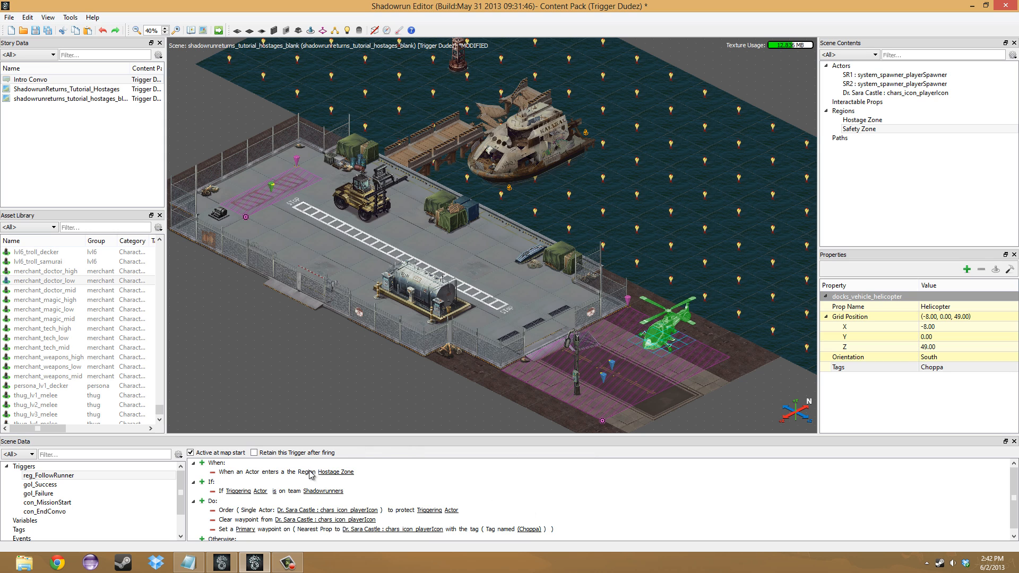
- Add a Display Text over Actor action to reg_FollowRunner that shows "Get to the Choppa!" over the hostage character
{"action": "left_click", "coordinate": [255, 207]}
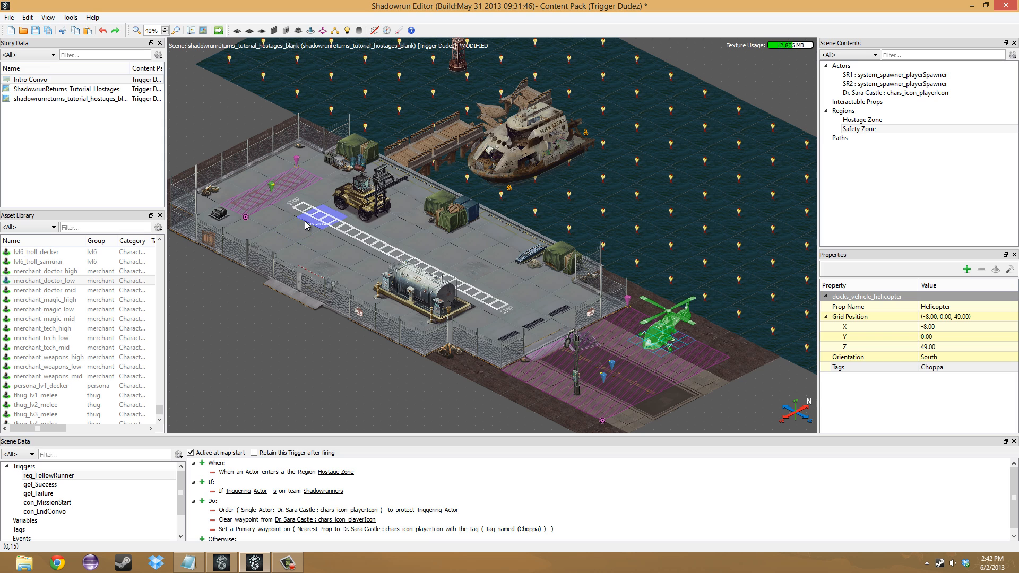
{"action": "left_click", "coordinate": [202, 501]}
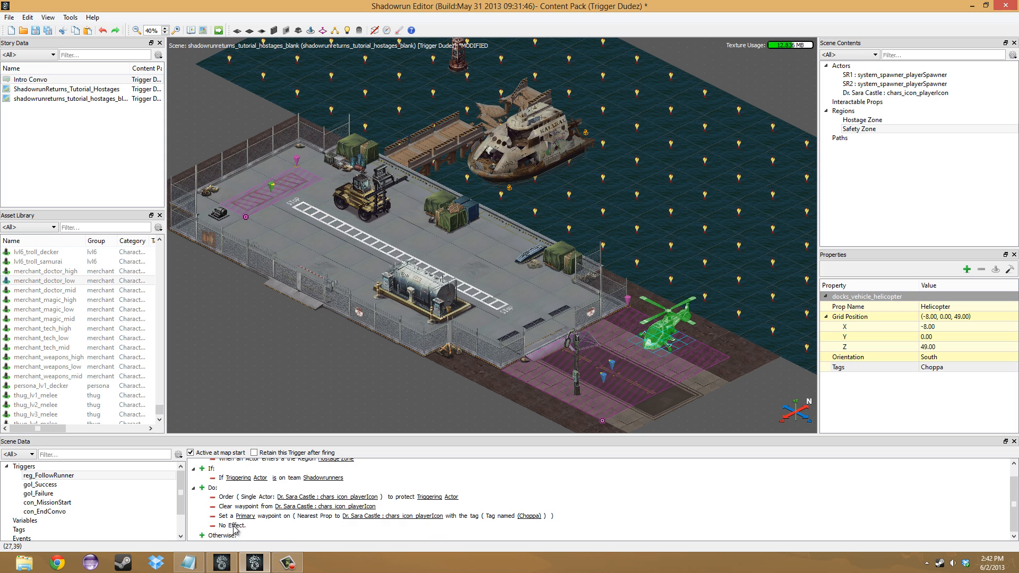
{"action": "right_click", "coordinate": [234, 527]}
{"action": "mouse_move", "coordinate": [261, 518]}
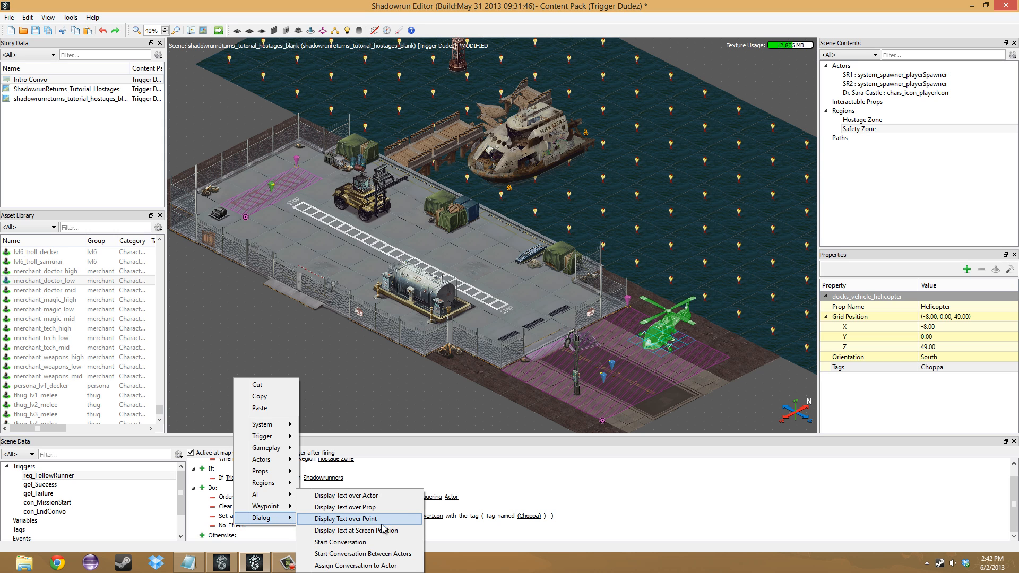
{"action": "left_click", "coordinate": [406, 496]}
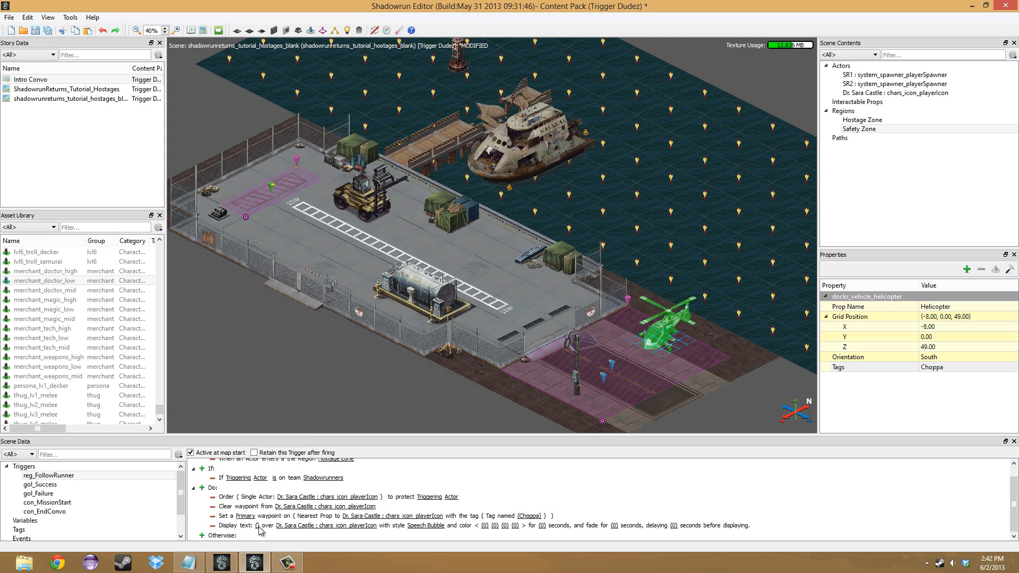
{"action": "right_click", "coordinate": [258, 527]}
{"action": "left_click", "coordinate": [274, 504]}
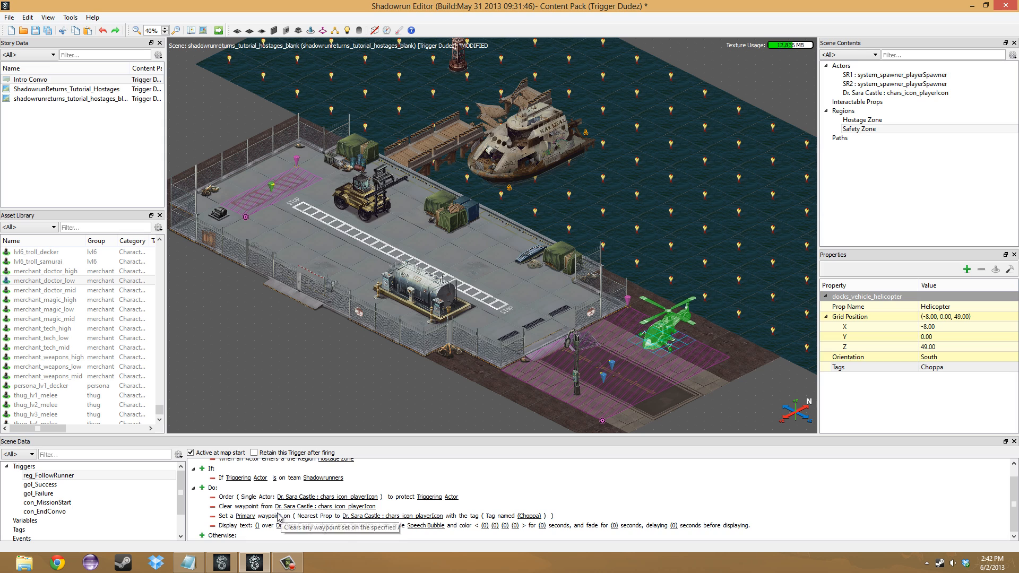
{"action": "right_click", "coordinate": [257, 526]}
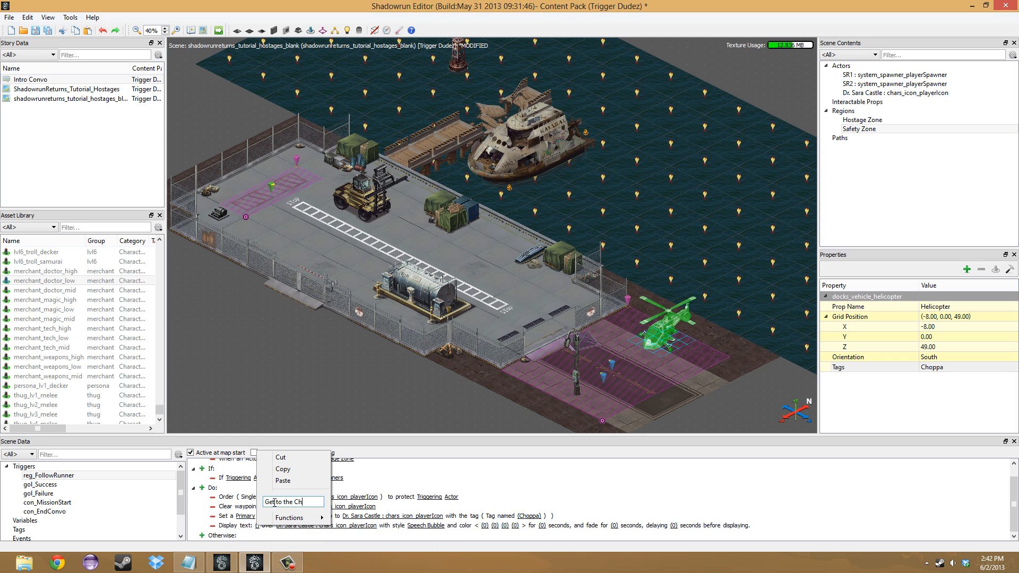
{"action": "type", "text": "Get to the Choppa!"}
{"action": "key", "text": "Return"}
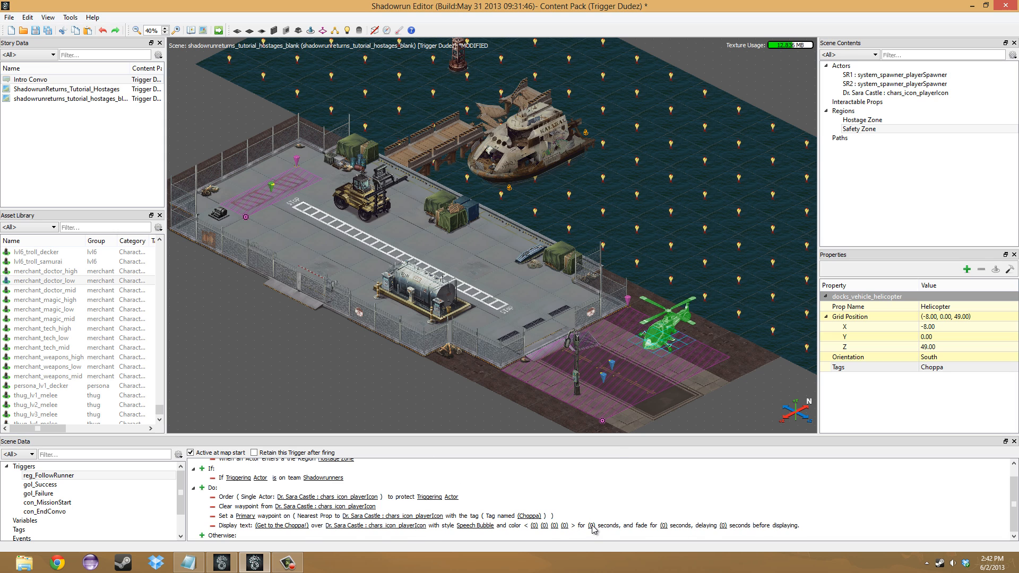
- Set the "Get to the Choppa!" text to display for 5 seconds, fade for 1 second and delay 2 seconds
{"action": "right_click", "coordinate": [593, 526]}
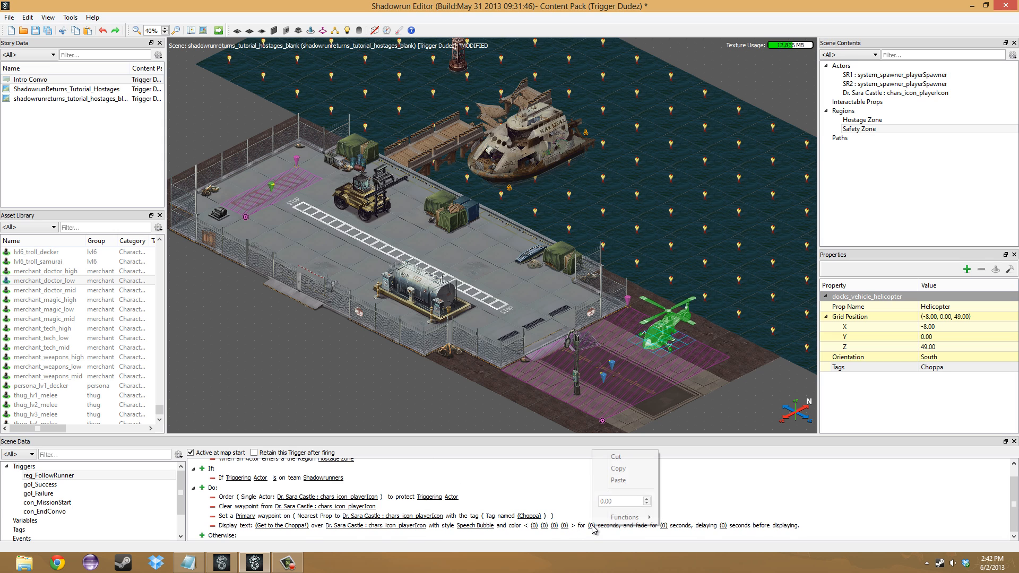
{"action": "left_click", "coordinate": [647, 500]}
{"action": "key", "text": "Return"}
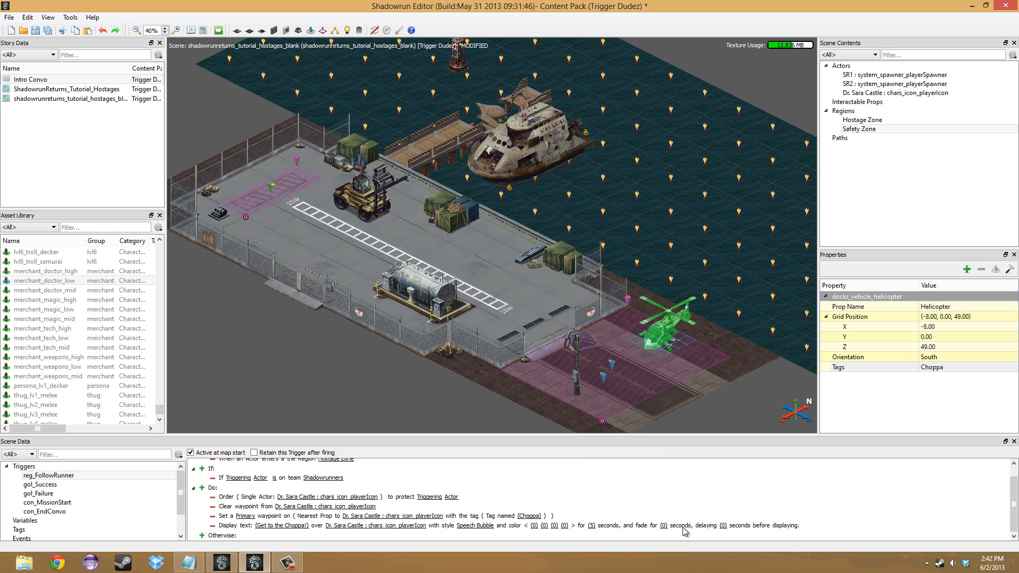
{"action": "right_click", "coordinate": [663, 526]}
{"action": "left_click", "coordinate": [722, 499]}
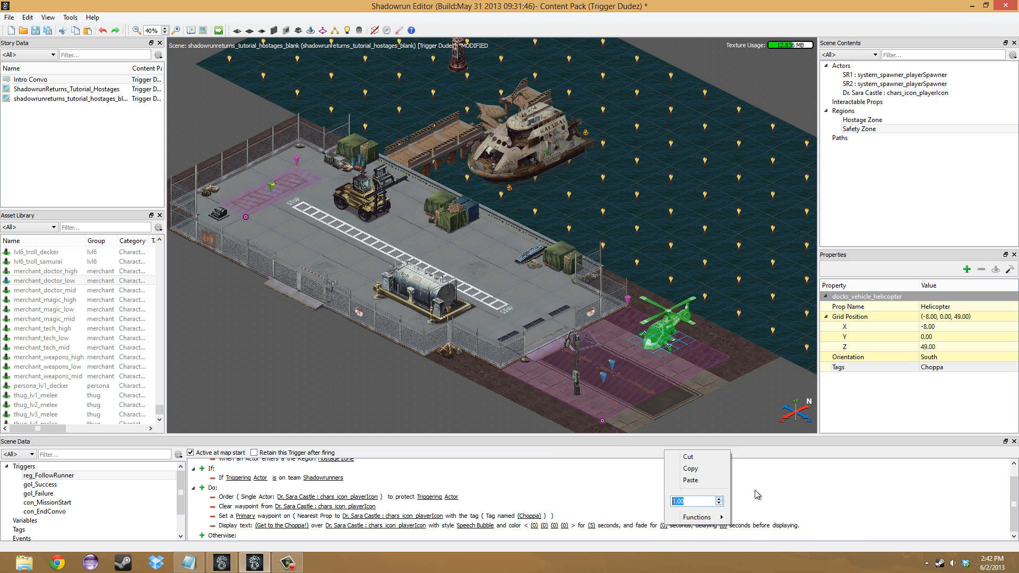
{"action": "key", "text": "Return"}
{"action": "right_click", "coordinate": [725, 525]}
{"action": "double_click", "coordinate": [782, 499]}
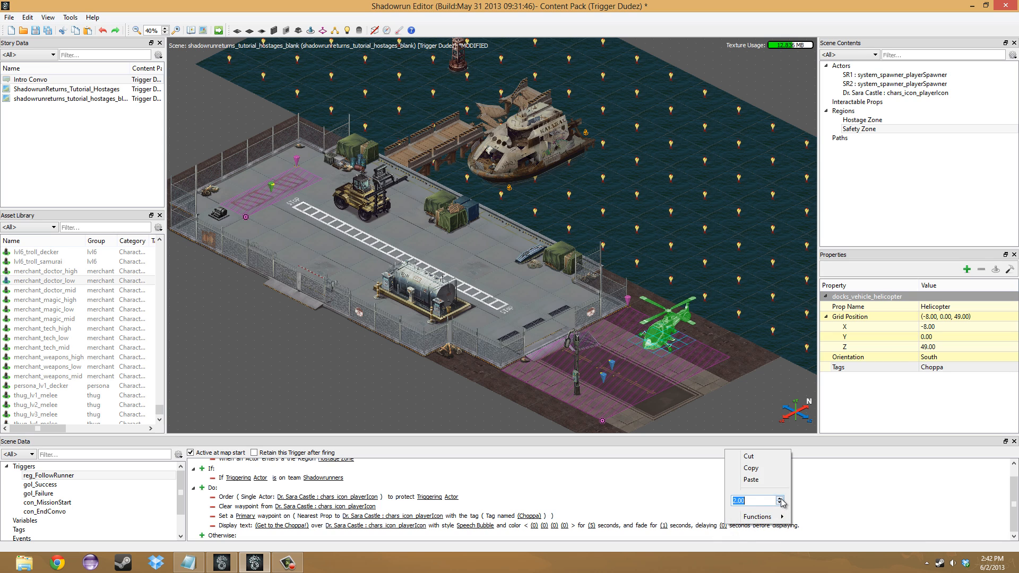
{"action": "left_click", "coordinate": [622, 482]}
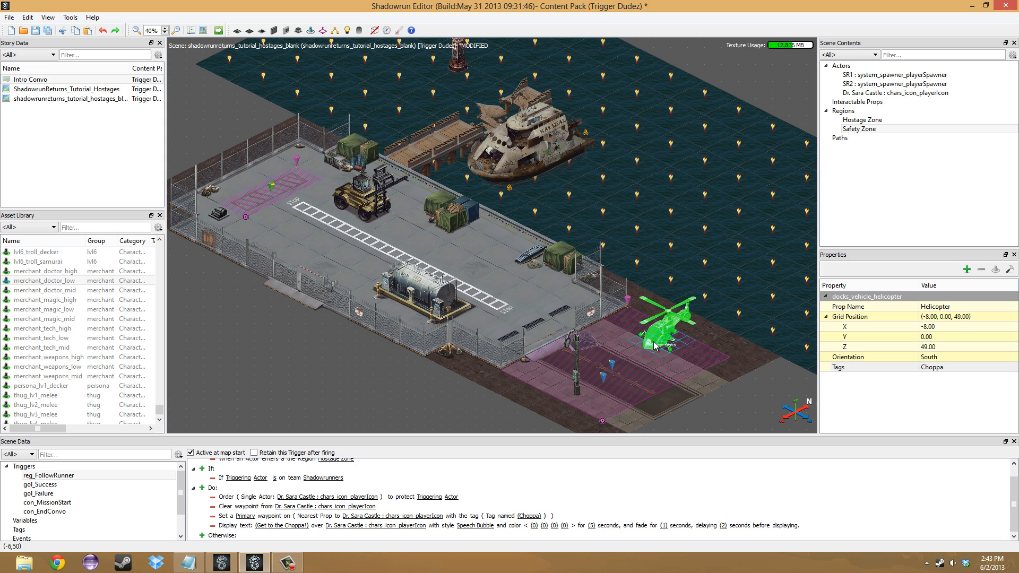
- Add a Display Text at Screen Position action to gol_Success reading "Mission Successful" in the GM Text style
{"action": "left_click", "coordinate": [40, 485]}
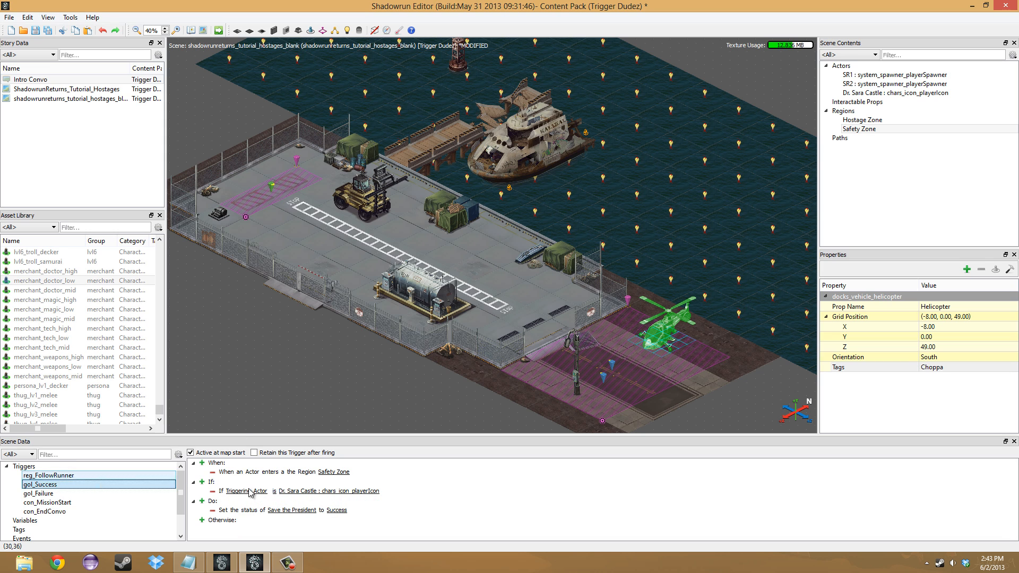
{"action": "left_click", "coordinate": [201, 501]}
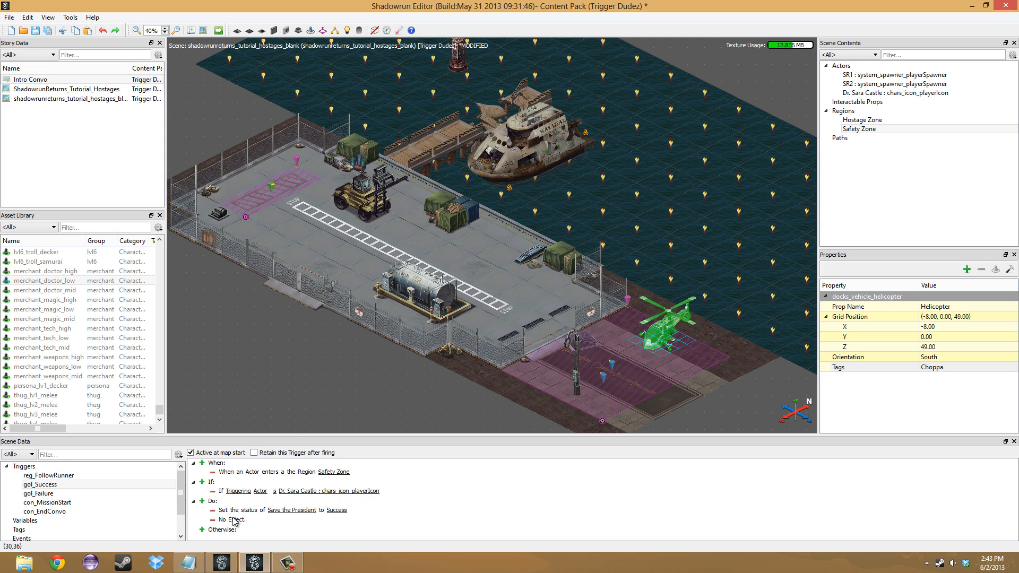
{"action": "right_click", "coordinate": [233, 520]}
{"action": "mouse_move", "coordinate": [281, 511]}
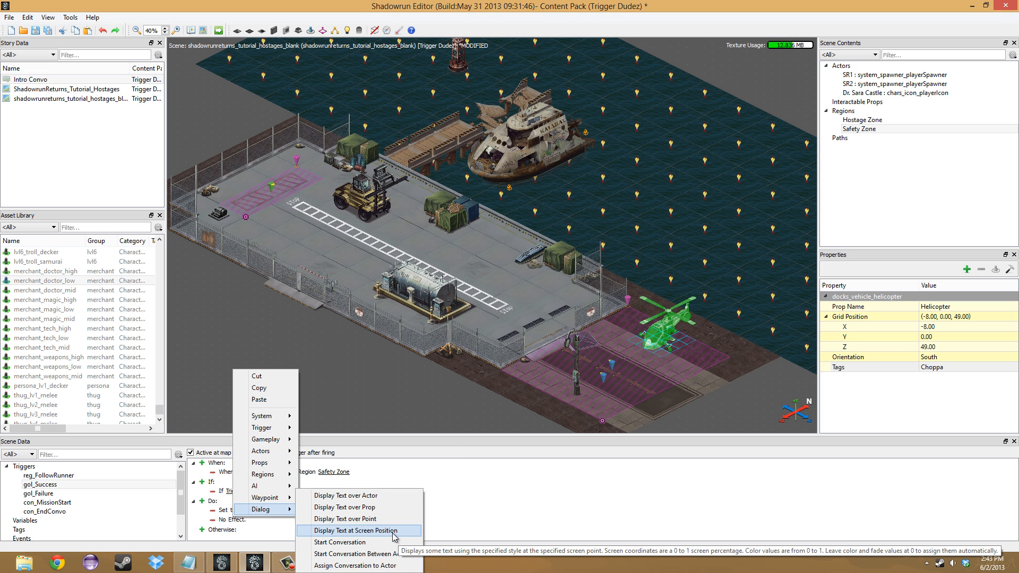
{"action": "left_click", "coordinate": [367, 531]}
{"action": "left_click", "coordinate": [258, 520]}
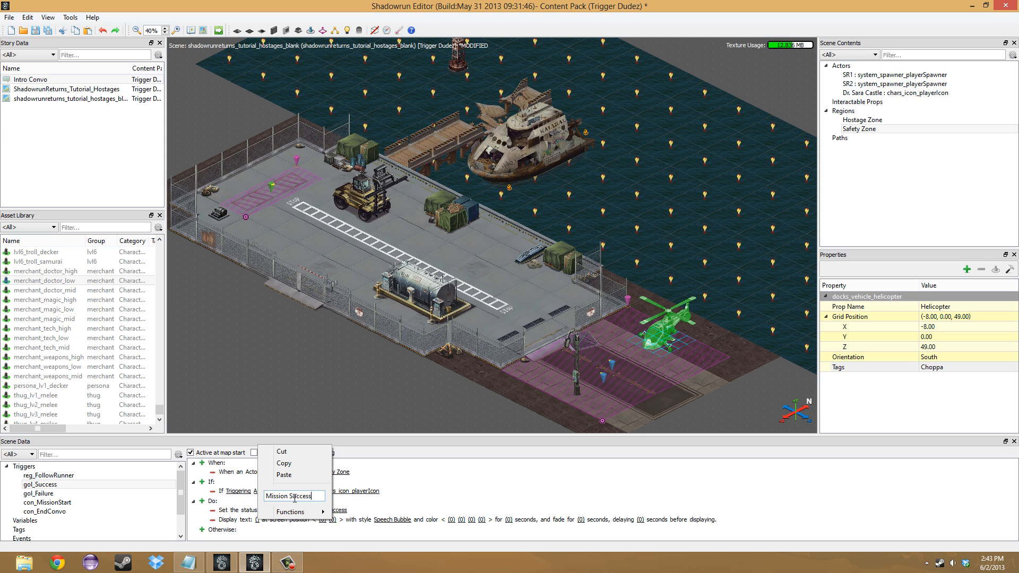
{"action": "key", "text": "Return"}
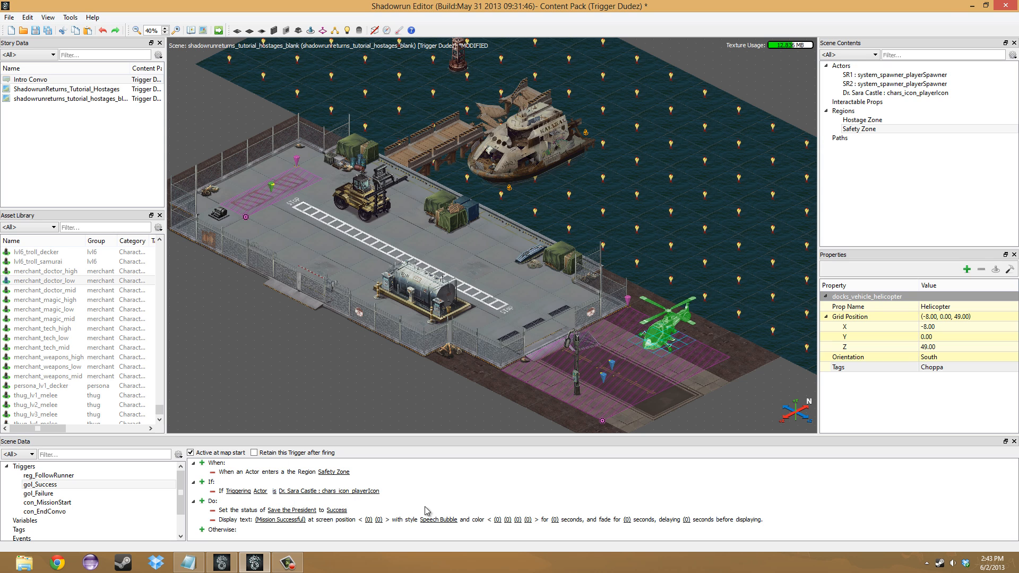
{"action": "left_click", "coordinate": [441, 520]}
{"action": "mouse_move", "coordinate": [472, 519]}
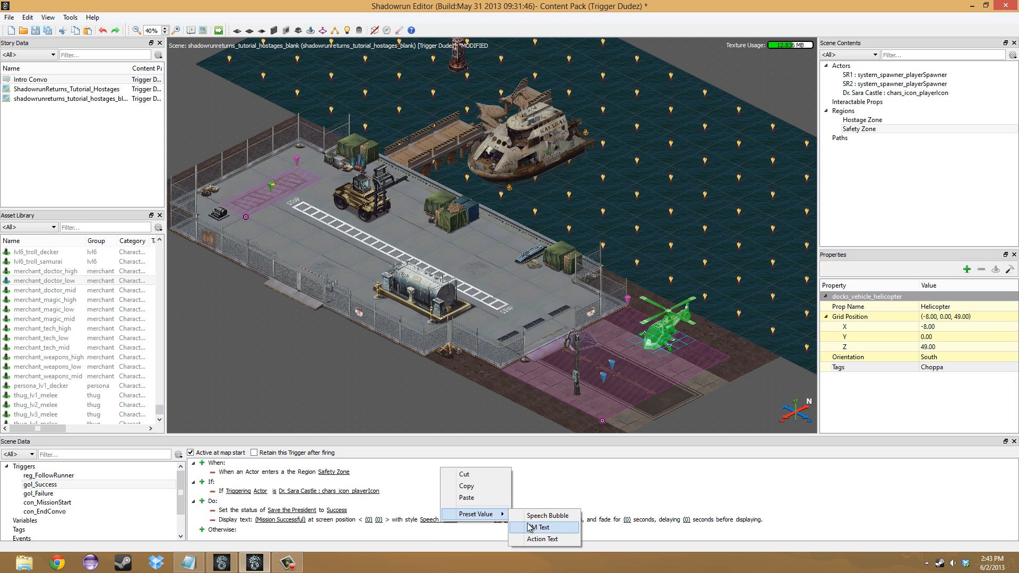
{"action": "left_click", "coordinate": [534, 527]}
- Set the "Mission Successful" text to display for 7 seconds, fade for 3 seconds and delay 1 second
{"action": "left_click", "coordinate": [538, 520]}
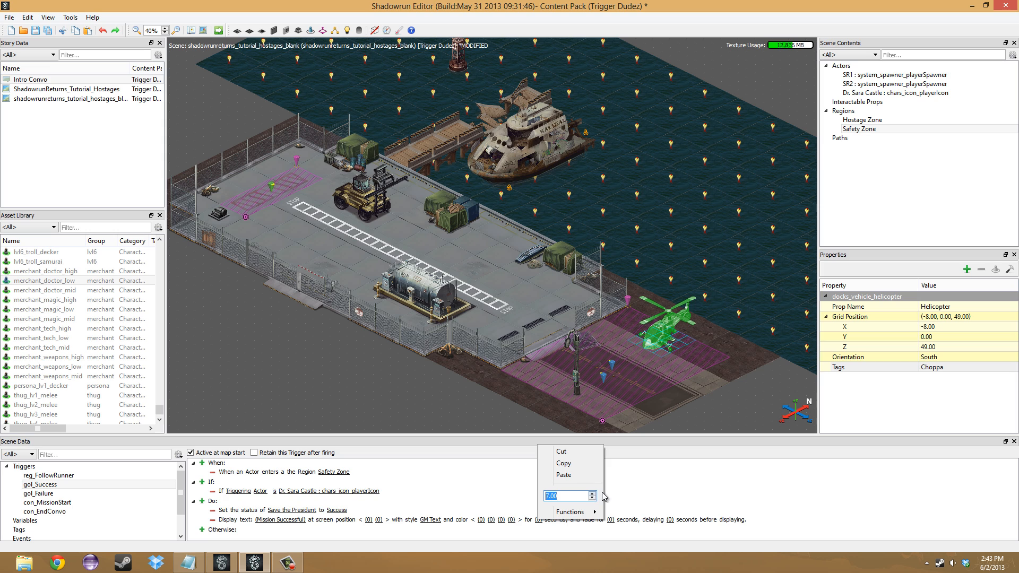
{"action": "key", "text": "Return"}
{"action": "left_click", "coordinate": [611, 519]}
{"action": "left_click", "coordinate": [664, 492]}
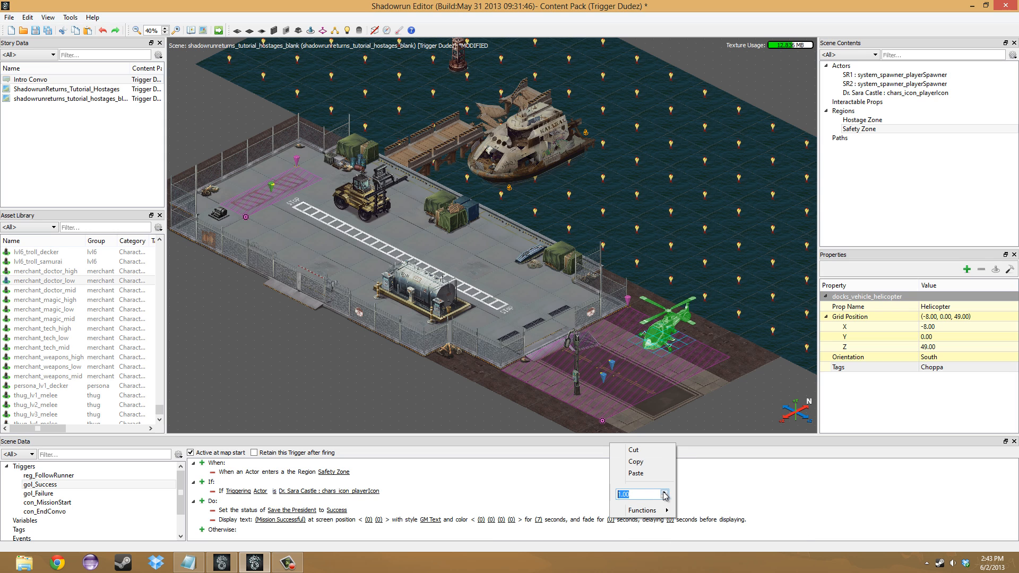
{"action": "key", "text": "Return"}
{"action": "left_click", "coordinate": [671, 520]}
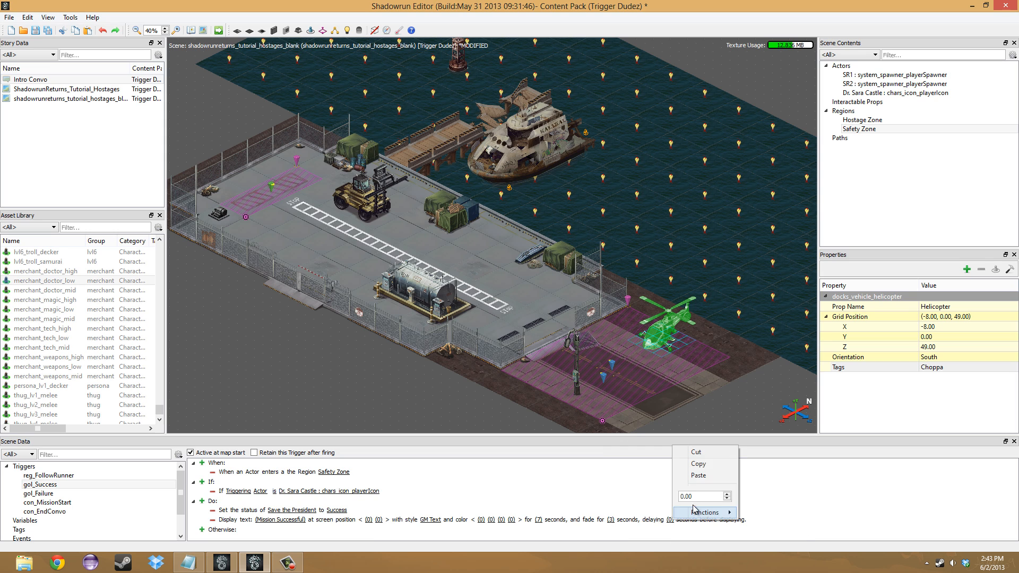
{"action": "left_click", "coordinate": [727, 494]}
{"action": "key", "text": "Return"}
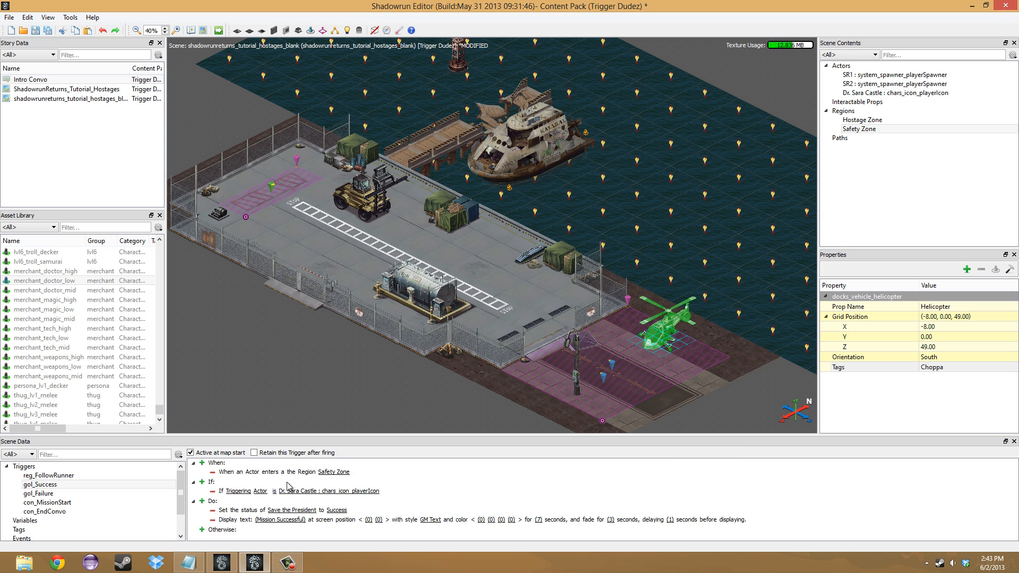
- Add a Fade Camera Out action to the gol_Success trigger
{"action": "left_click", "coordinate": [202, 501]}
{"action": "left_click", "coordinate": [234, 529]}
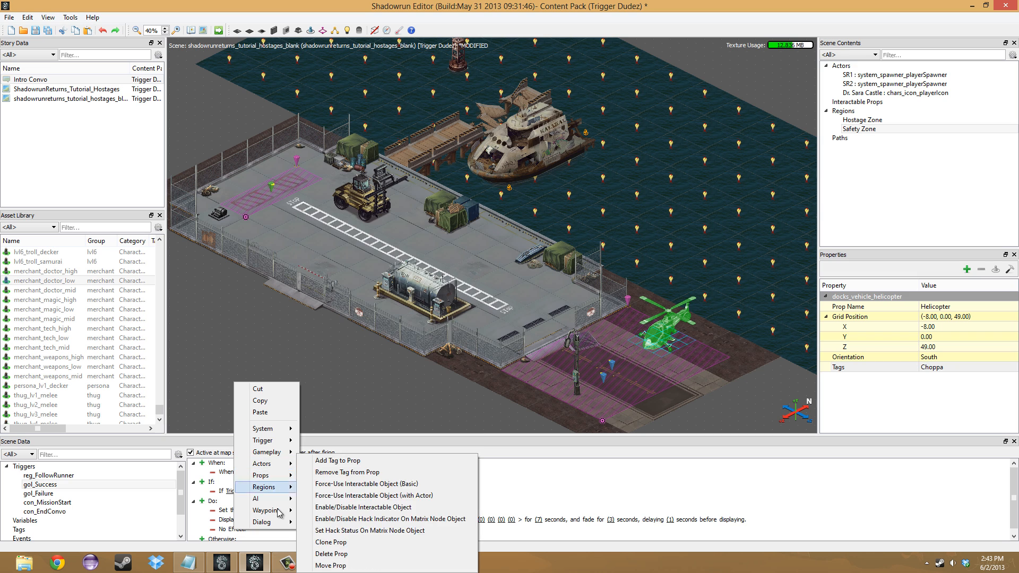
{"action": "mouse_move", "coordinate": [280, 519]}
{"action": "mouse_move", "coordinate": [268, 452]}
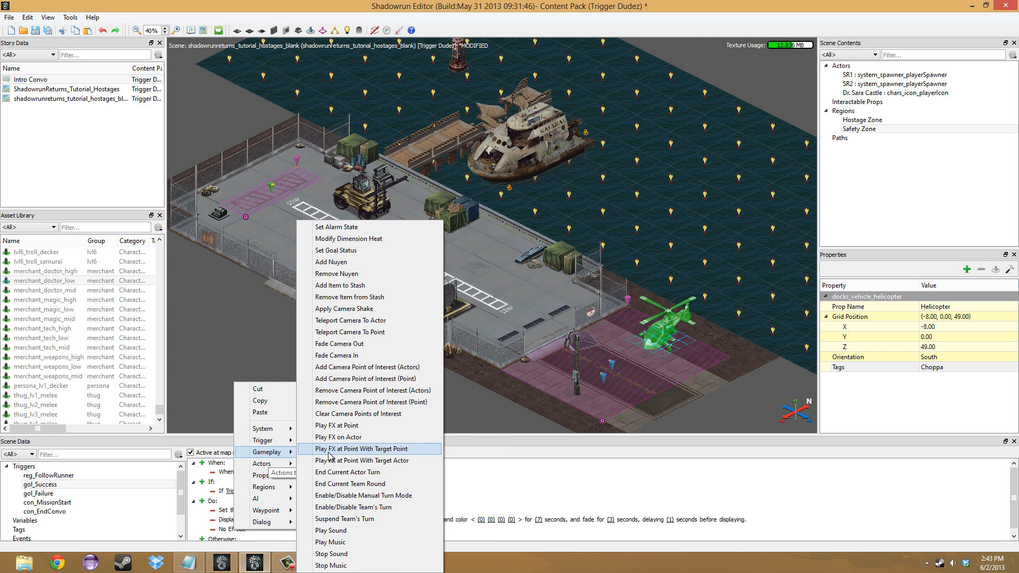
{"action": "left_click", "coordinate": [339, 344]}
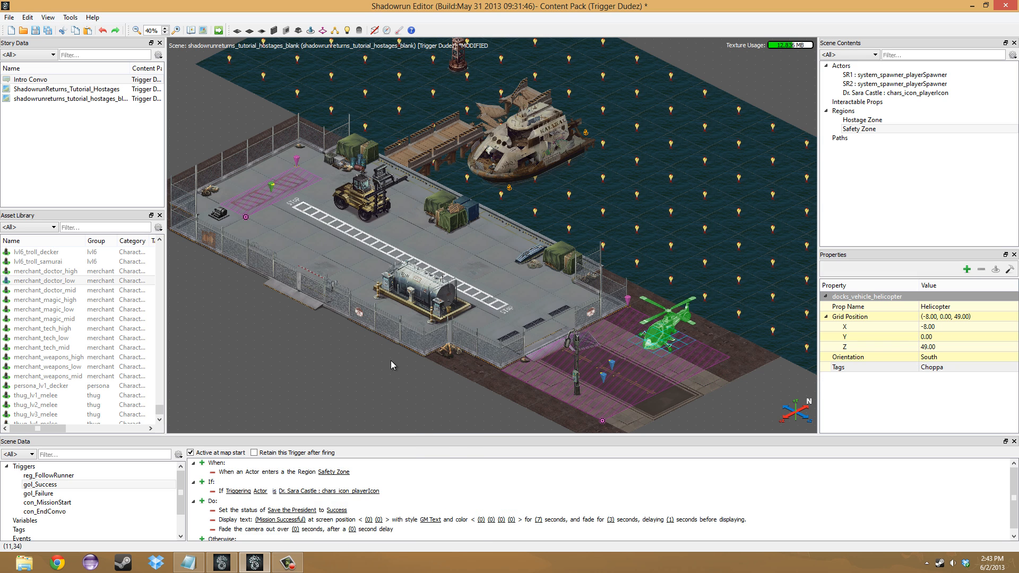
- Set the gol_Success camera fade-out to last 7 seconds and start after a 7 second delay
{"action": "left_click", "coordinate": [295, 530]}
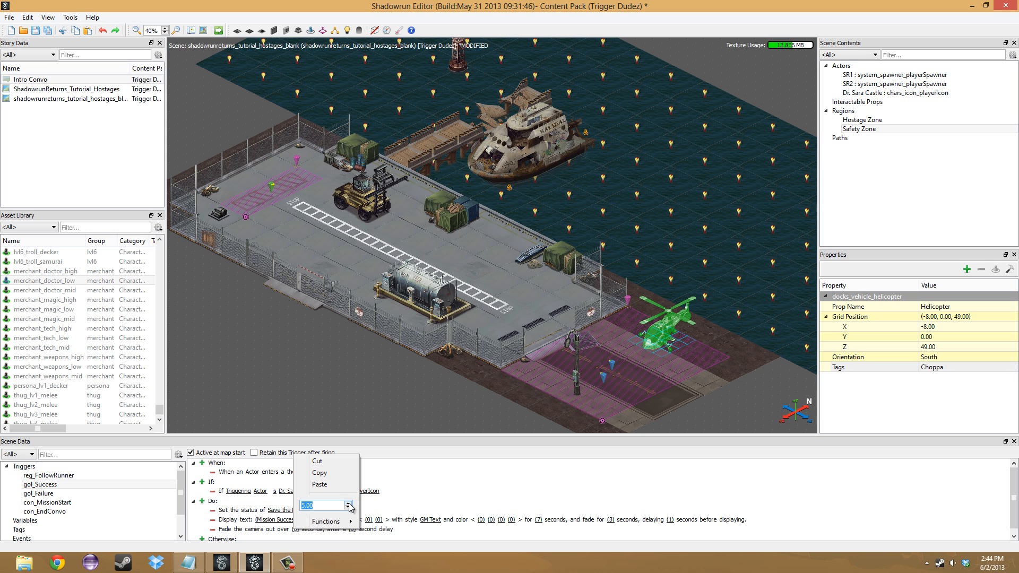
{"action": "key", "text": "Return"}
{"action": "left_click", "coordinate": [352, 529]}
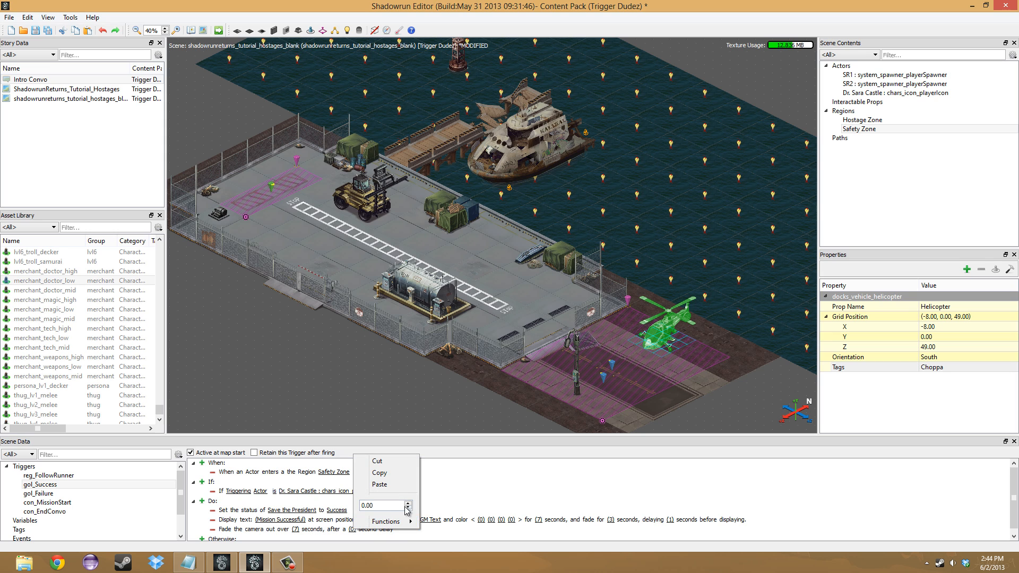
{"action": "left_click", "coordinate": [407, 505]}
{"action": "left_click", "coordinate": [475, 494]}
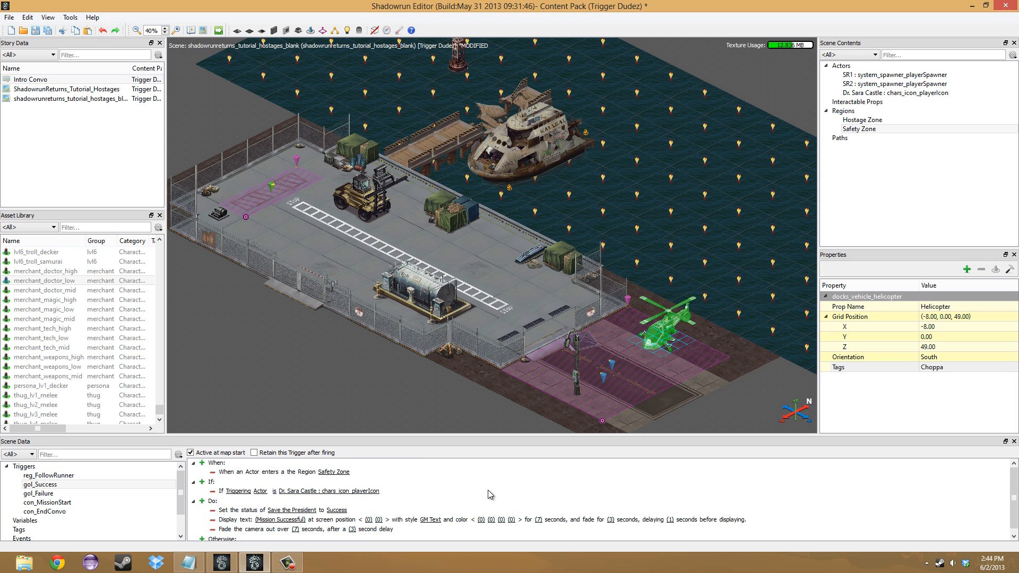
{"action": "left_click", "coordinate": [352, 529]}
{"action": "left_click", "coordinate": [408, 506]}
{"action": "left_click", "coordinate": [409, 505]}
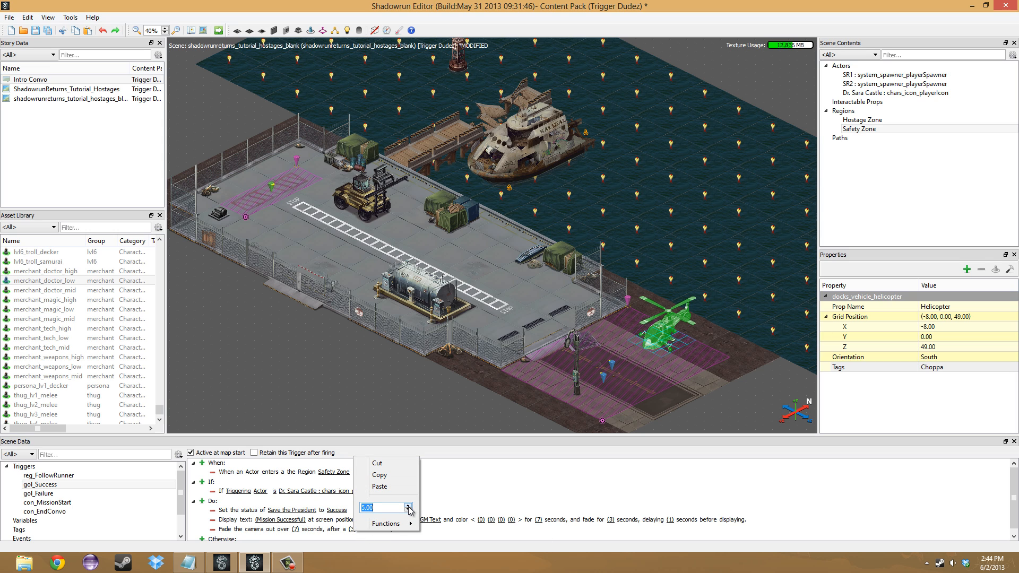
{"action": "left_click", "coordinate": [477, 488]}
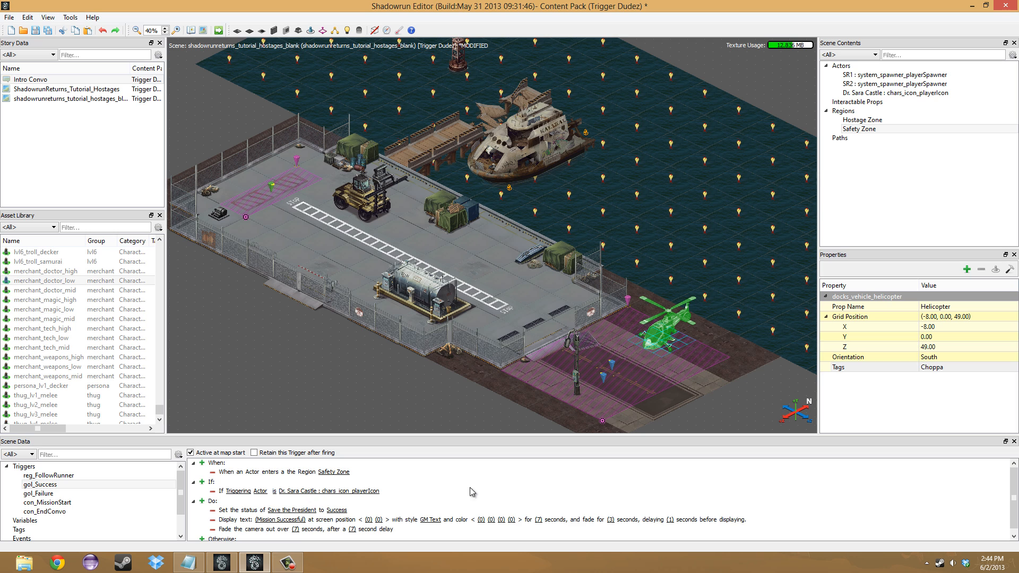
- Copy the "Mission Successful" display text action from gol_Success into the actions of gol_Failure
{"action": "right_click", "coordinate": [228, 523]}
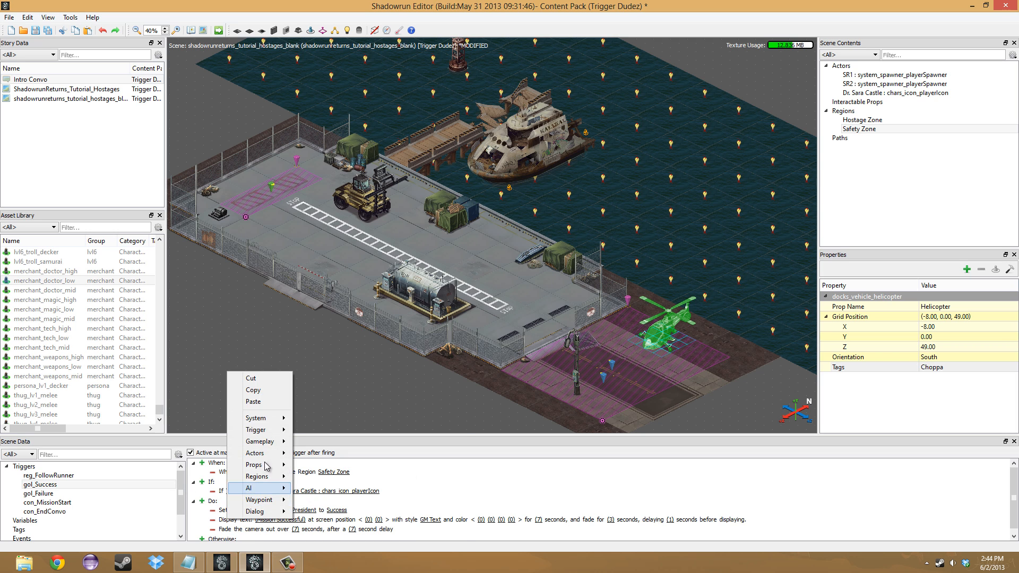
{"action": "left_click", "coordinate": [38, 494]}
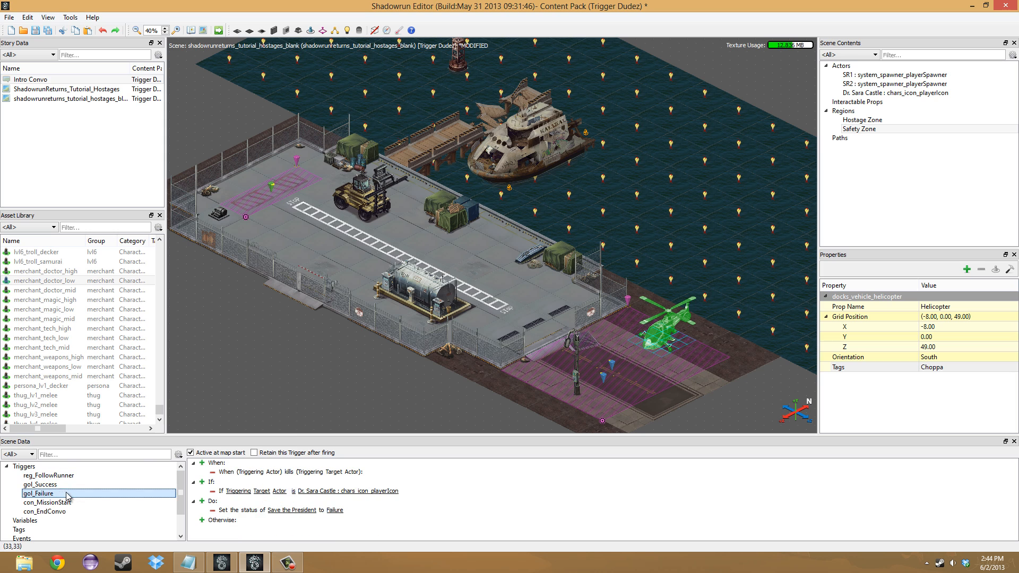
{"action": "right_click", "coordinate": [210, 502]}
{"action": "left_click", "coordinate": [271, 505]}
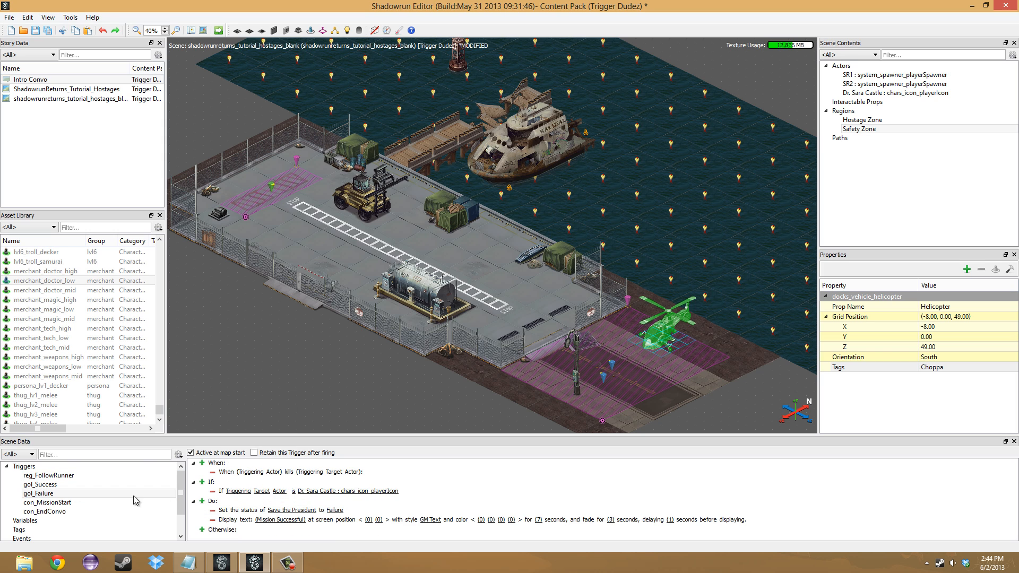
- Copy the camera fade-out action from the gol_Success trigger into the actions of gol_Failure
{"action": "left_click", "coordinate": [48, 484]}
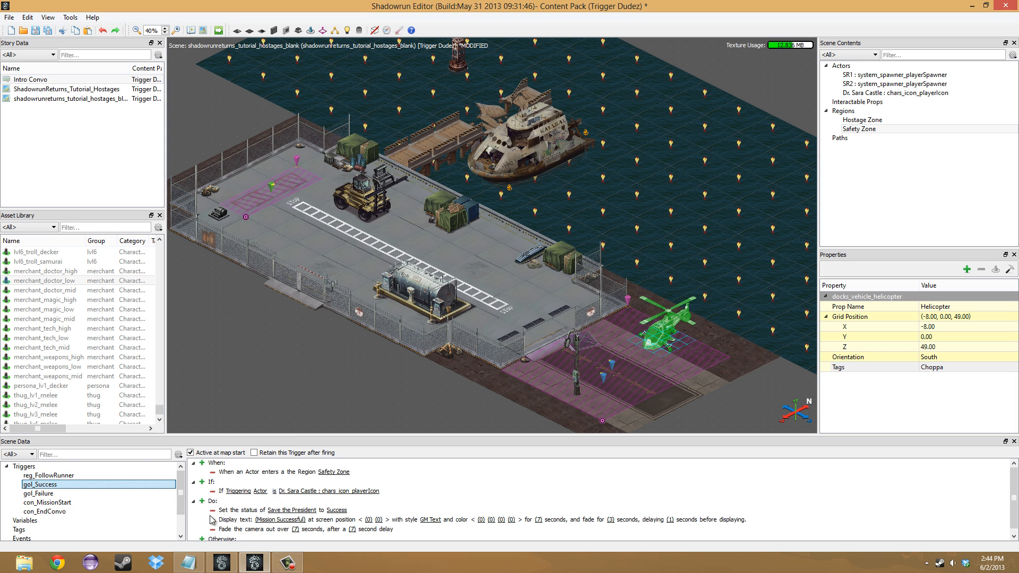
{"action": "right_click", "coordinate": [242, 531]}
{"action": "left_click", "coordinate": [81, 487]}
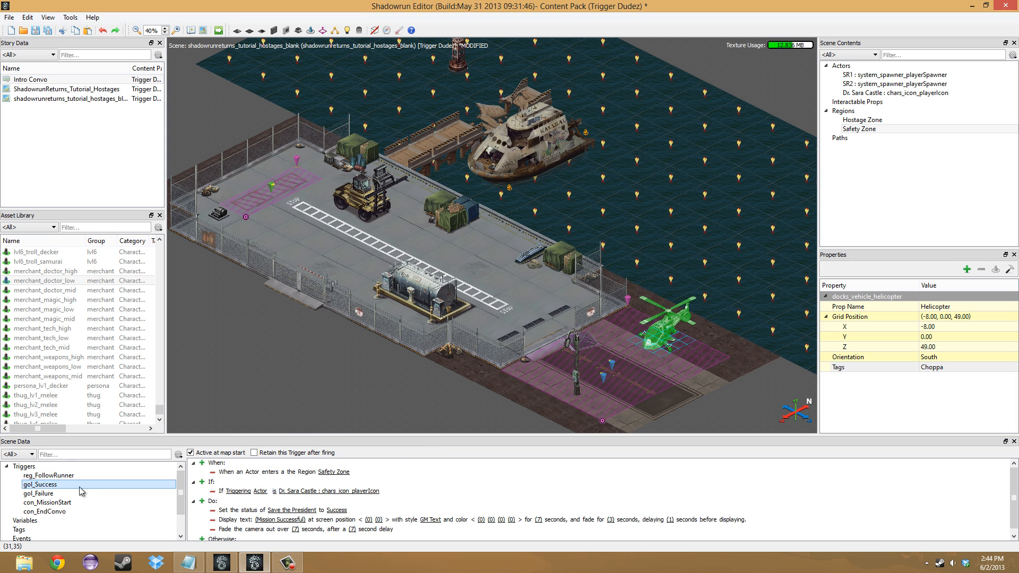
{"action": "left_click", "coordinate": [80, 493]}
{"action": "right_click", "coordinate": [212, 503]}
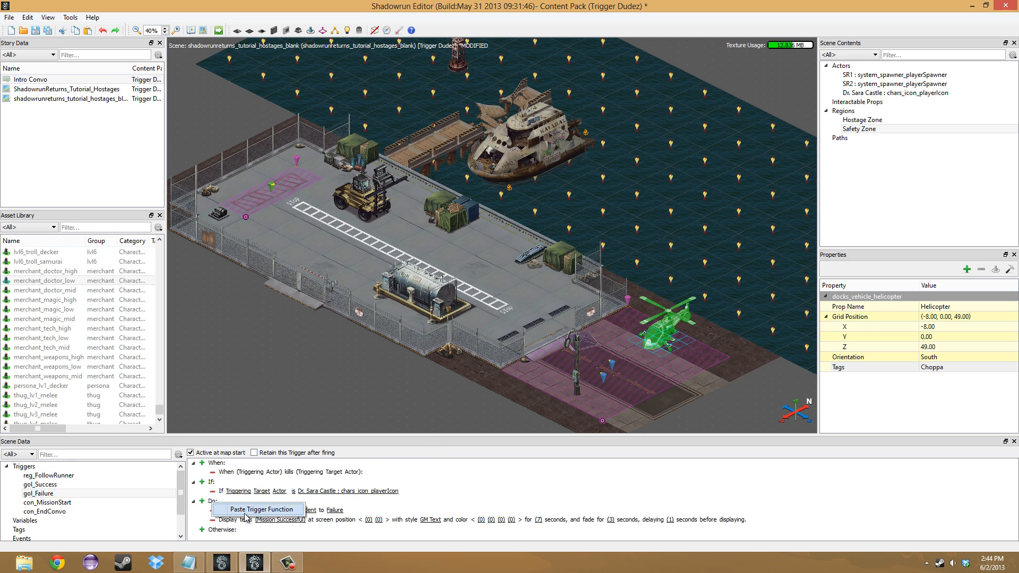
{"action": "left_click", "coordinate": [246, 510]}
- Change the display text in the gol_Failure trigger to "Mission Failure"
{"action": "left_click", "coordinate": [285, 525]}
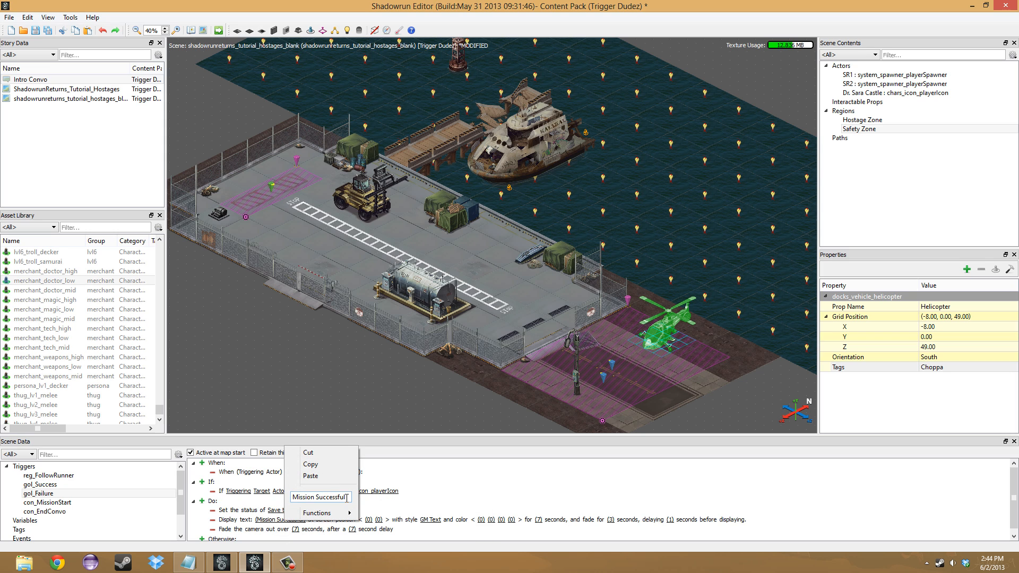
{"action": "double_click", "coordinate": [329, 497]}
{"action": "type", "text": "Failure"}
{"action": "key", "text": "Return"}
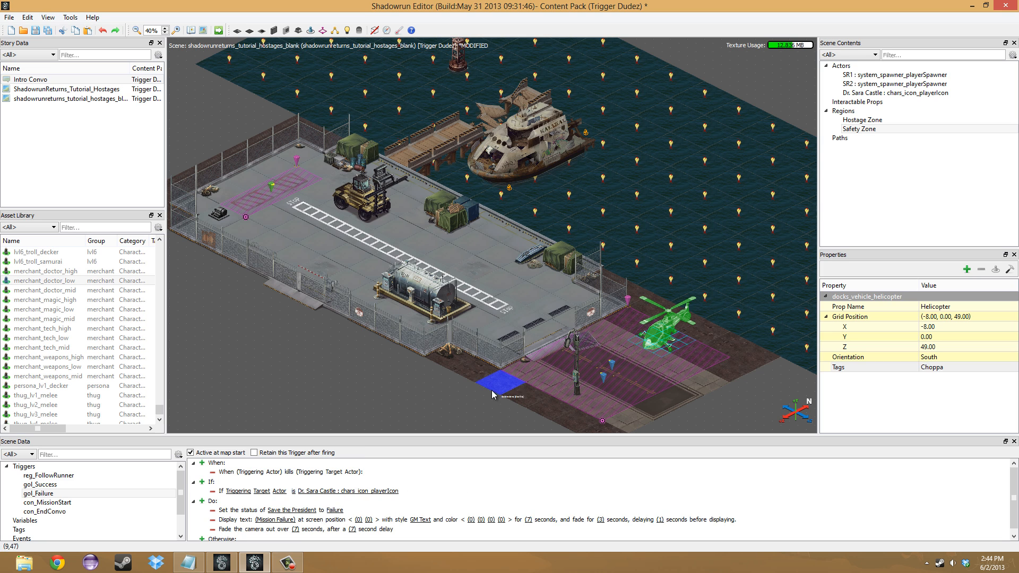
- Place a lonestar_lv1_captain character on the dock at grid position (2, 0, 24), behind the fuel tank
{"action": "middle_click_drag", "start_coordinate": [455, 392], "coordinate": [461, 333]}
{"action": "middle_click_drag", "start_coordinate": [408, 310], "coordinate": [362, 318]}
{"action": "scroll", "coordinate": [102, 293], "scroll_direction": "up", "scroll_amount": 8}
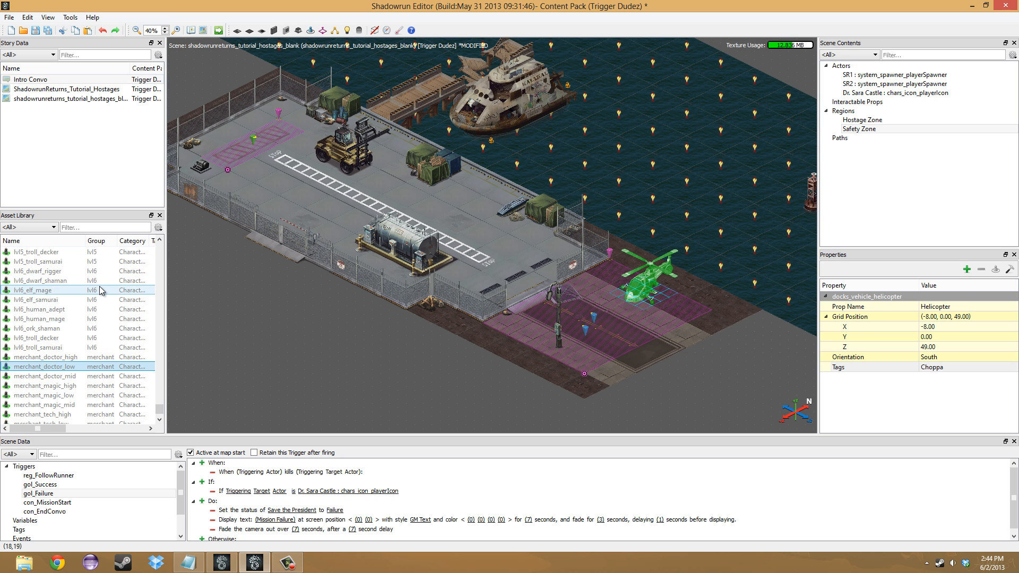
{"action": "scroll", "coordinate": [102, 289], "scroll_direction": "up", "scroll_amount": 7}
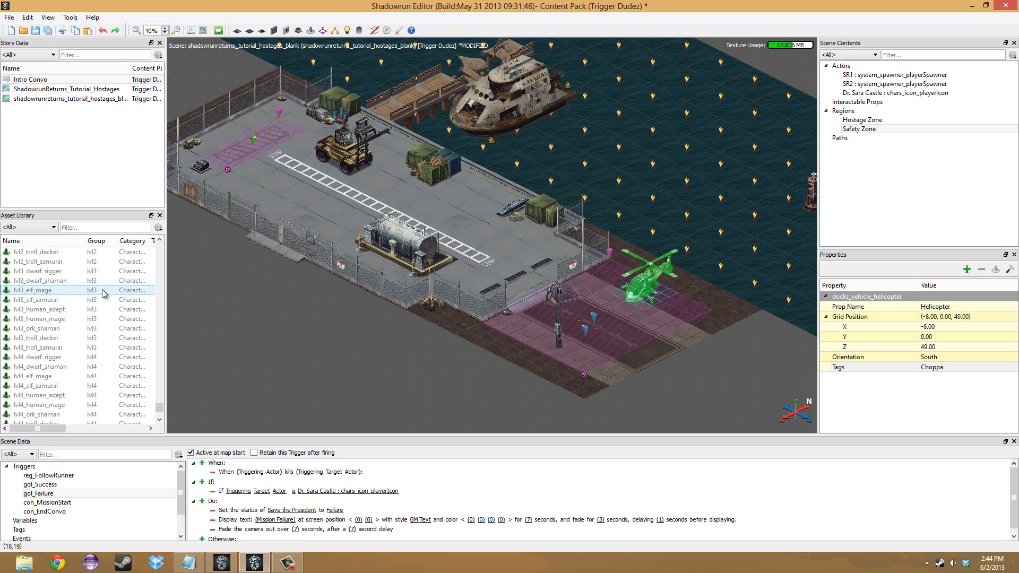
{"action": "scroll", "coordinate": [96, 289], "scroll_direction": "up", "scroll_amount": 3}
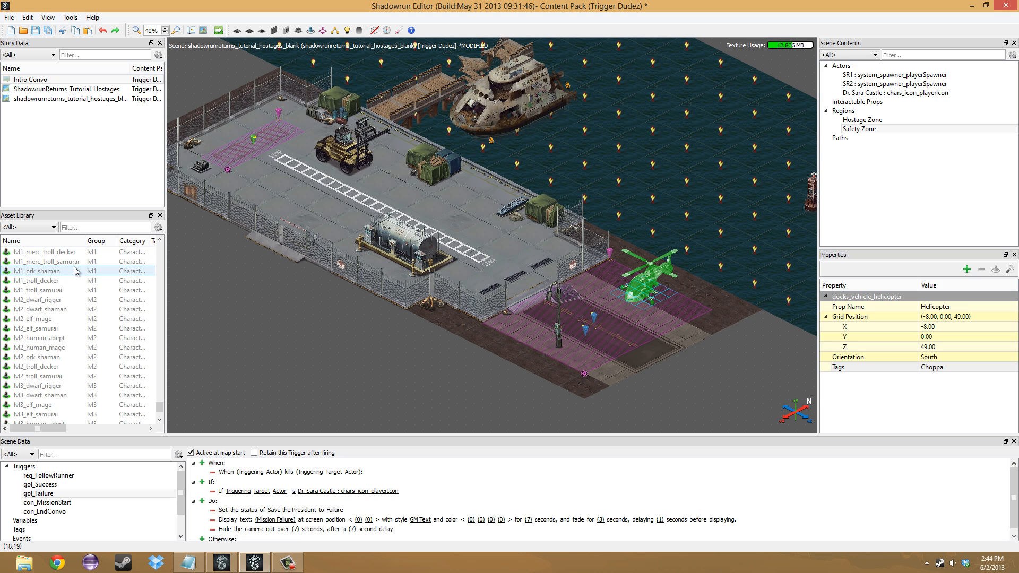
{"action": "scroll", "coordinate": [64, 289], "scroll_direction": "up", "scroll_amount": 4}
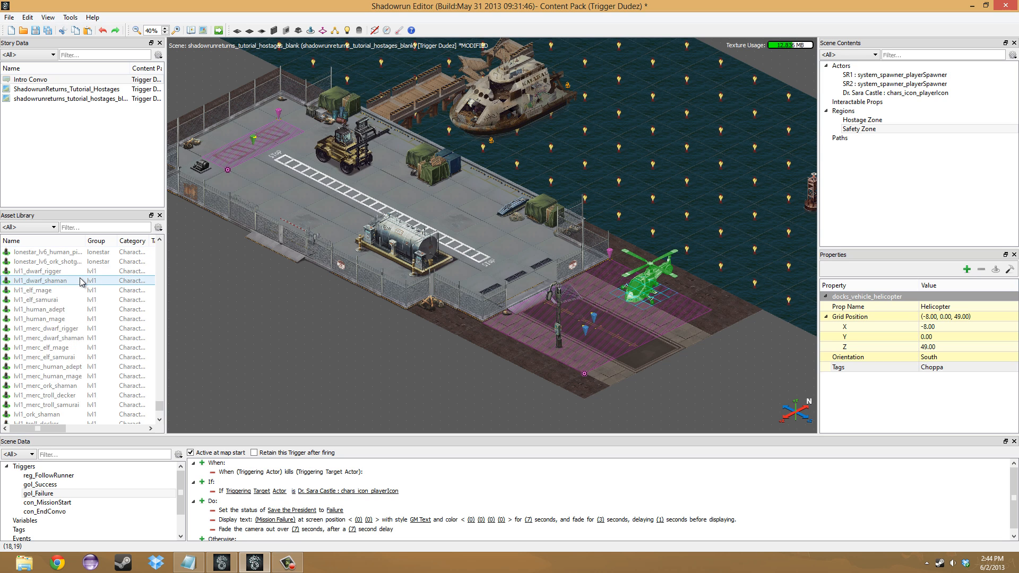
{"action": "scroll", "coordinate": [56, 297], "scroll_direction": "up", "scroll_amount": 9}
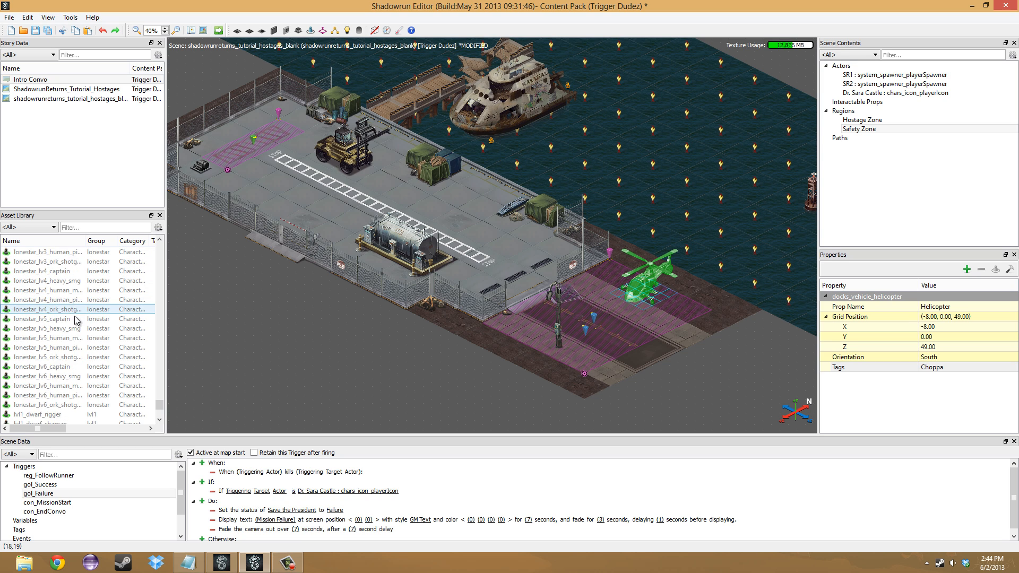
{"action": "left_click_drag", "start_coordinate": [51, 274], "coordinate": [355, 215]}
{"action": "left_click", "coordinate": [353, 215]}
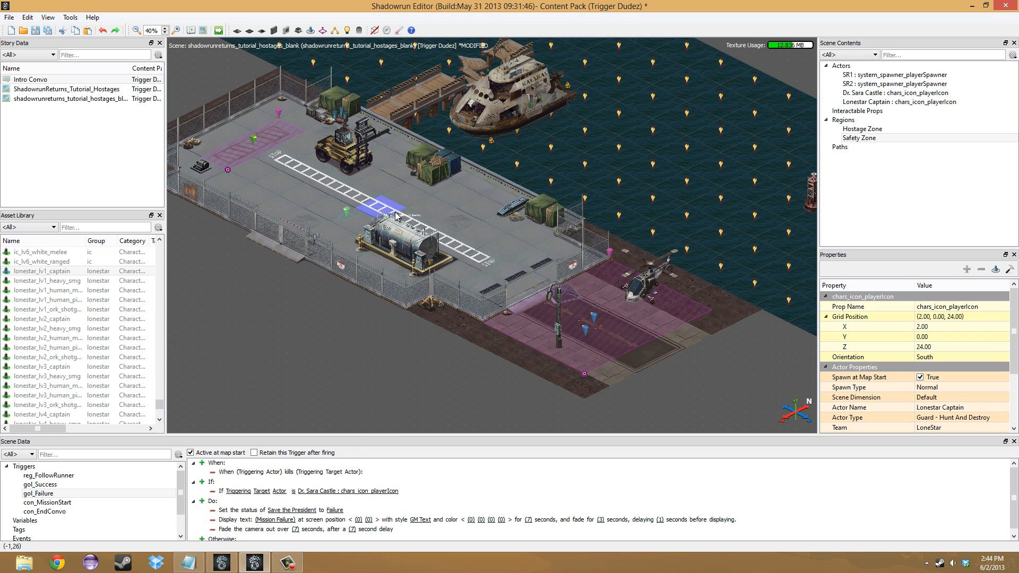
{"action": "left_click", "coordinate": [430, 215]}
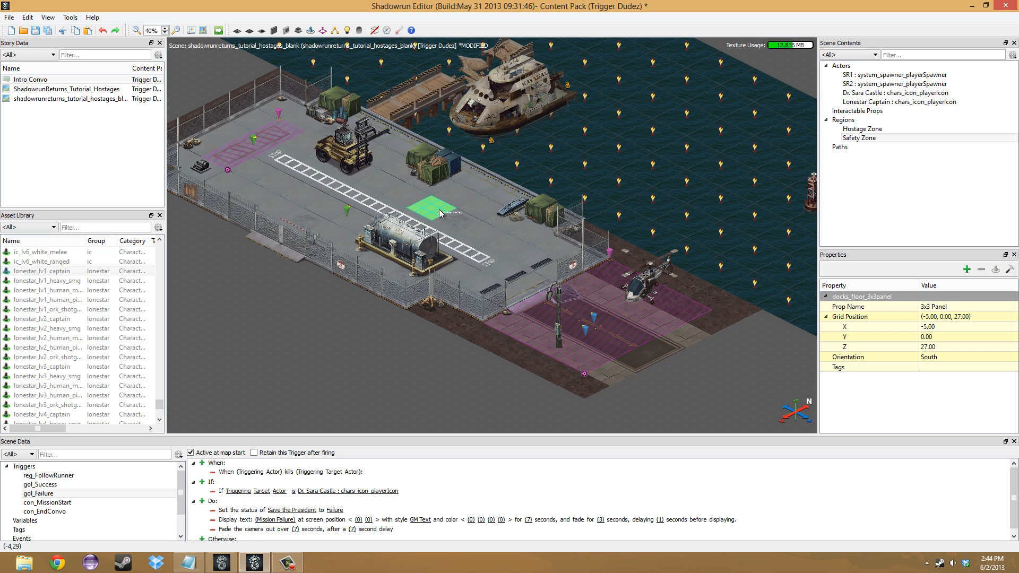
- Save the content pack, build the scene without changing the scratchpad settings, and switch to the launched Shadowrun game
{"action": "left_click", "coordinate": [38, 31]}
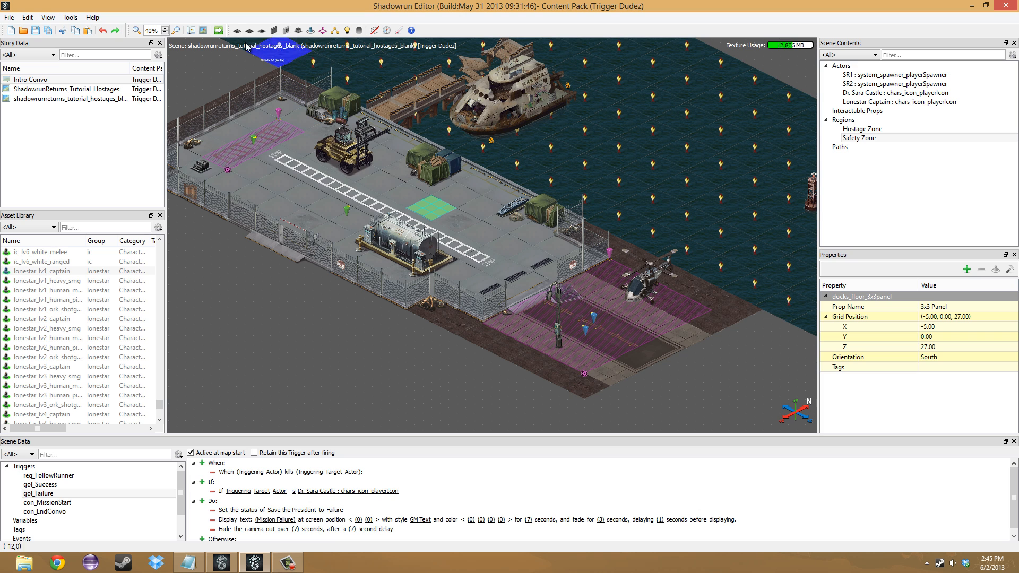
{"action": "left_click", "coordinate": [218, 30]}
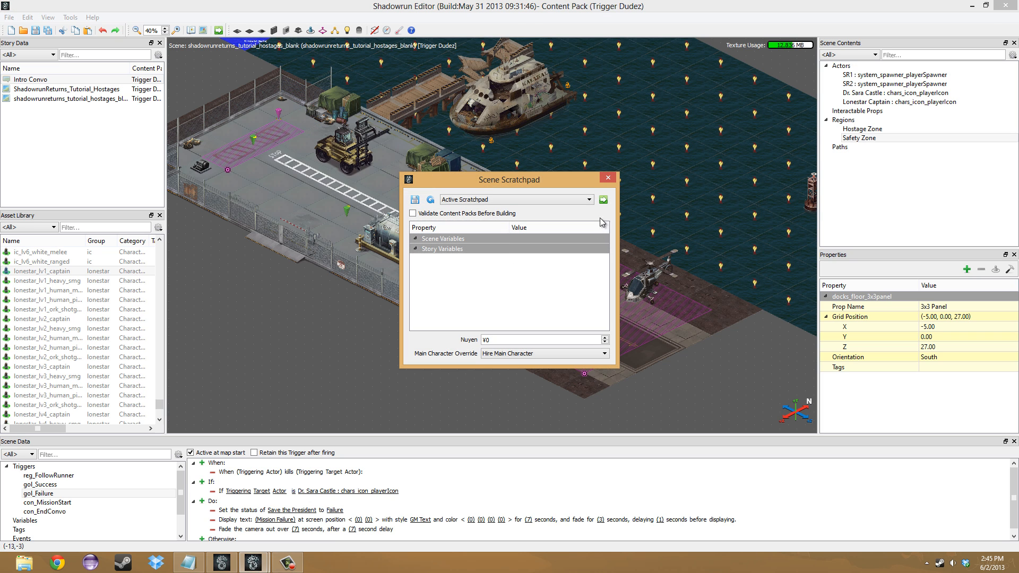
{"action": "left_click", "coordinate": [603, 200]}
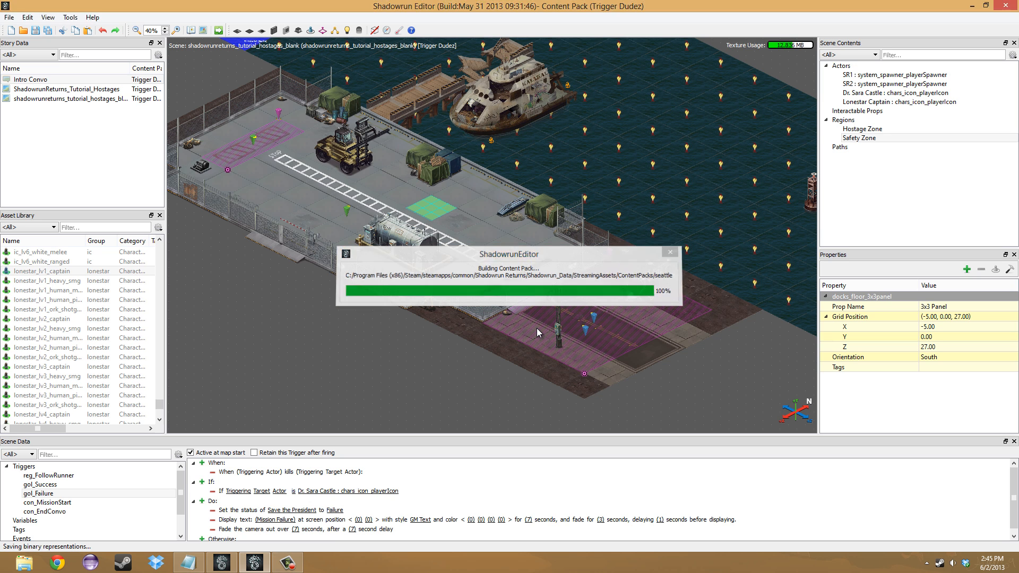
{"action": "left_click", "coordinate": [255, 558]}
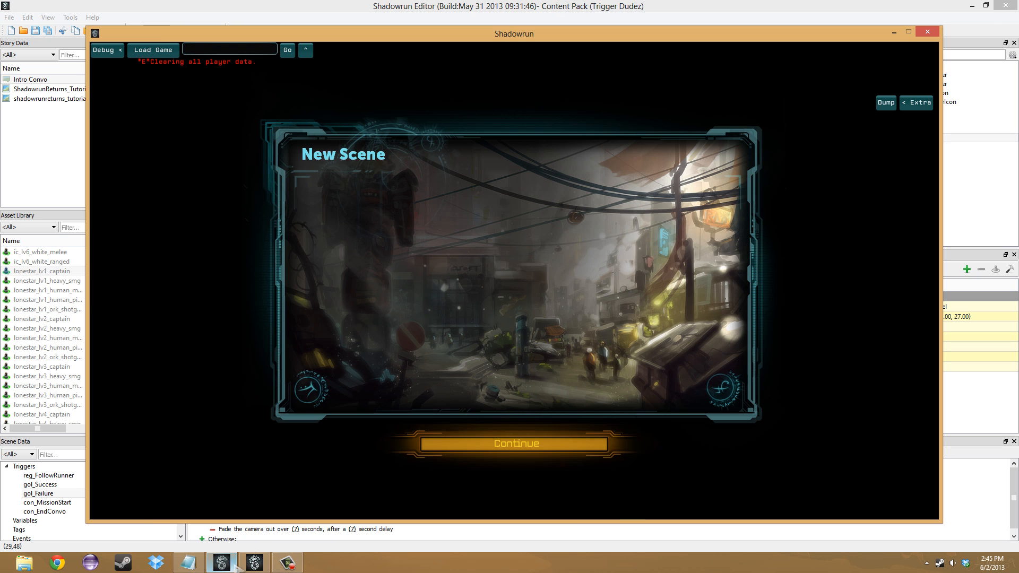
- Enter the new scene and hire the ¥5,000 human adept and the ¥5,000 elf mage as runners
{"action": "left_click", "coordinate": [539, 449]}
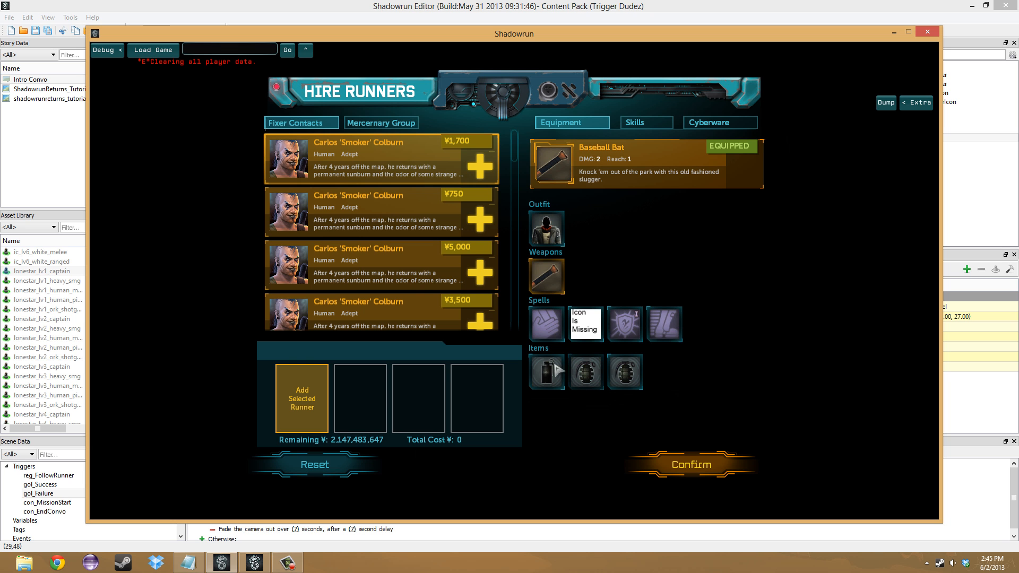
{"action": "left_click", "coordinate": [481, 273]}
{"action": "scroll", "coordinate": [481, 263], "scroll_direction": "down", "scroll_amount": 3}
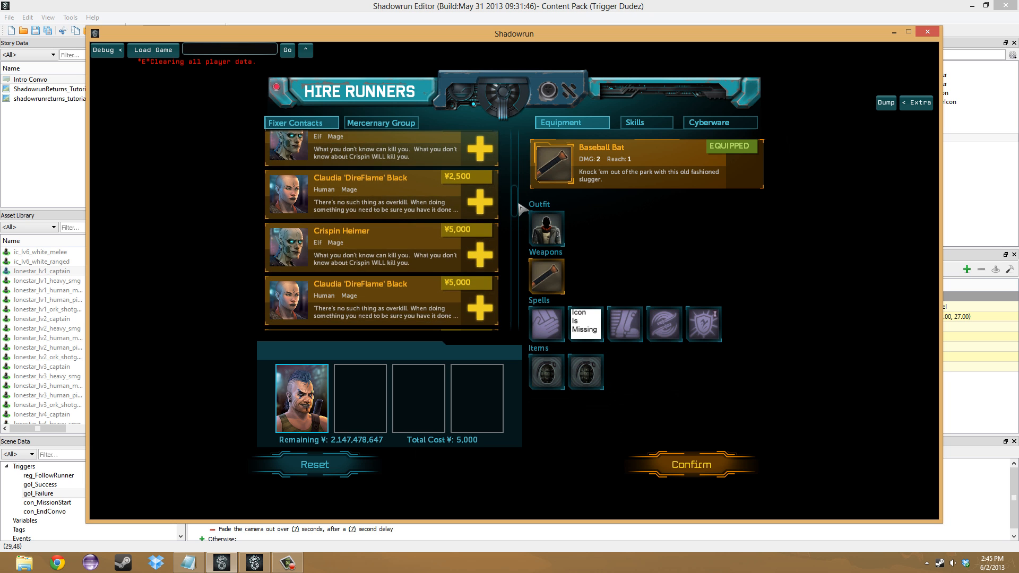
{"action": "left_click", "coordinate": [480, 255]}
{"action": "left_click", "coordinate": [687, 466]}
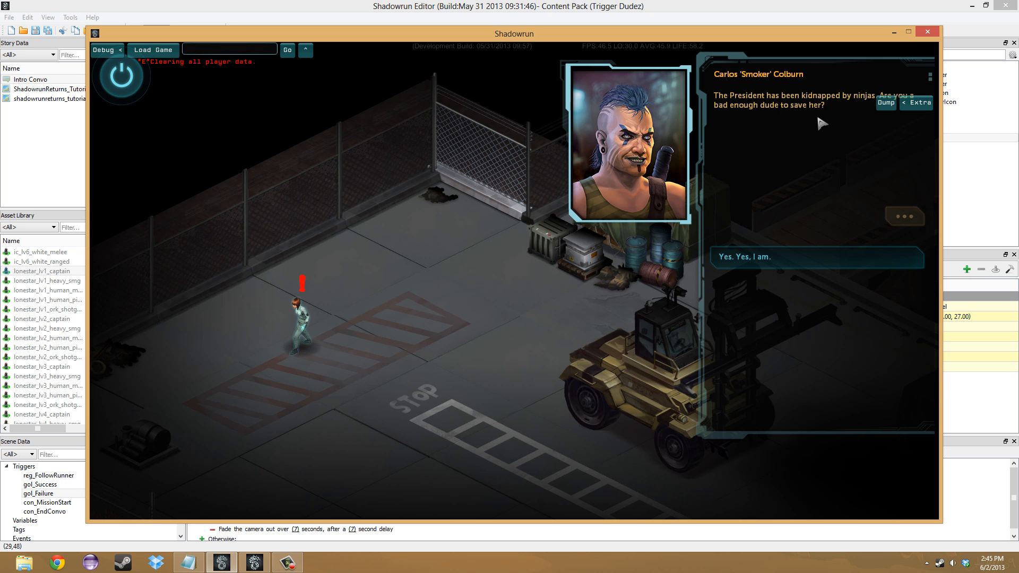
- Answer the intro conversation with "Yes. Yes, I am." and advance both runners onto the dock beside the fuel tank
{"action": "left_click", "coordinate": [738, 266]}
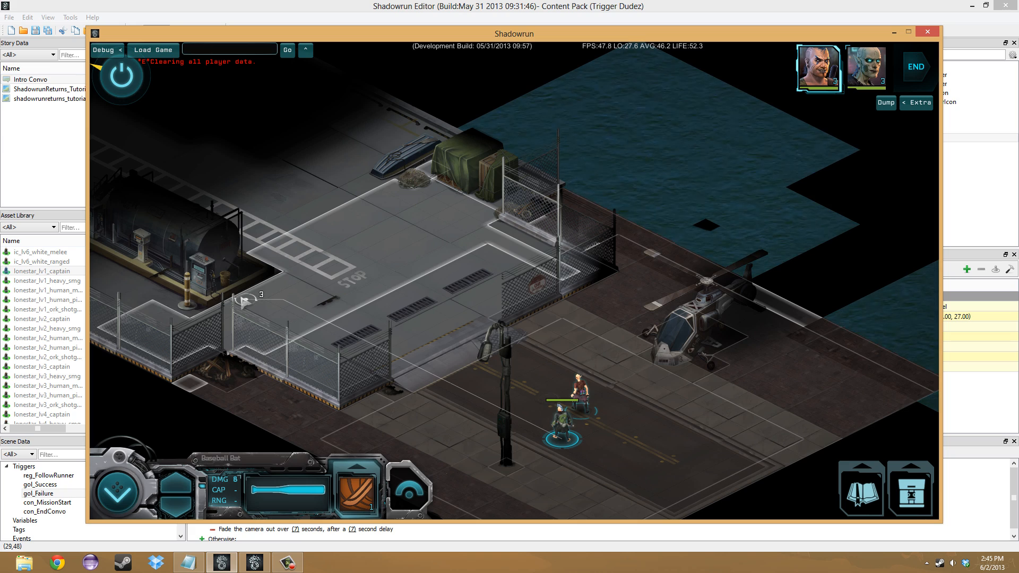
{"action": "left_click", "coordinate": [228, 310]}
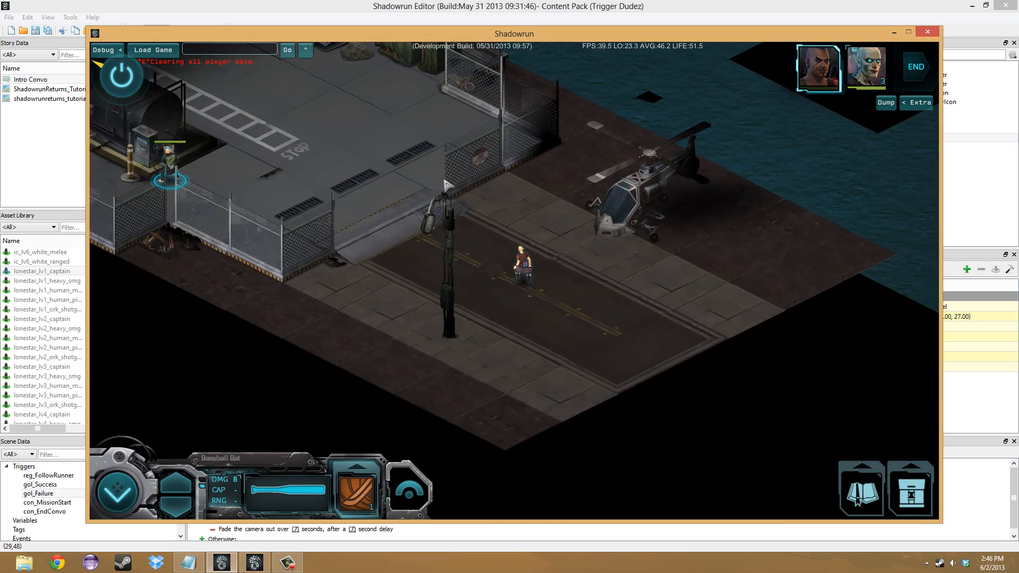
{"action": "left_click_drag", "start_coordinate": [357, 186], "coordinate": [458, 326]}
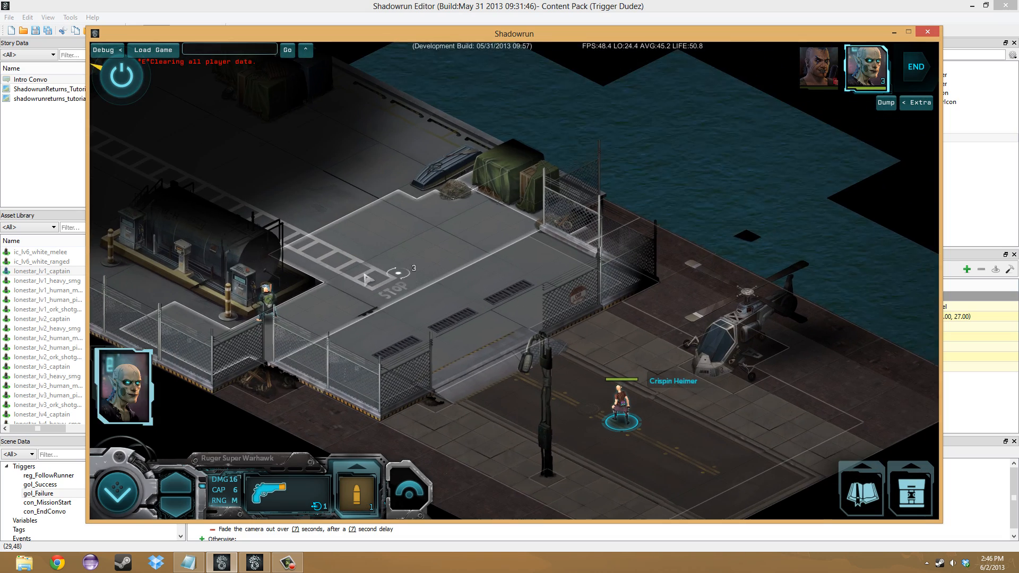
{"action": "left_click", "coordinate": [324, 295]}
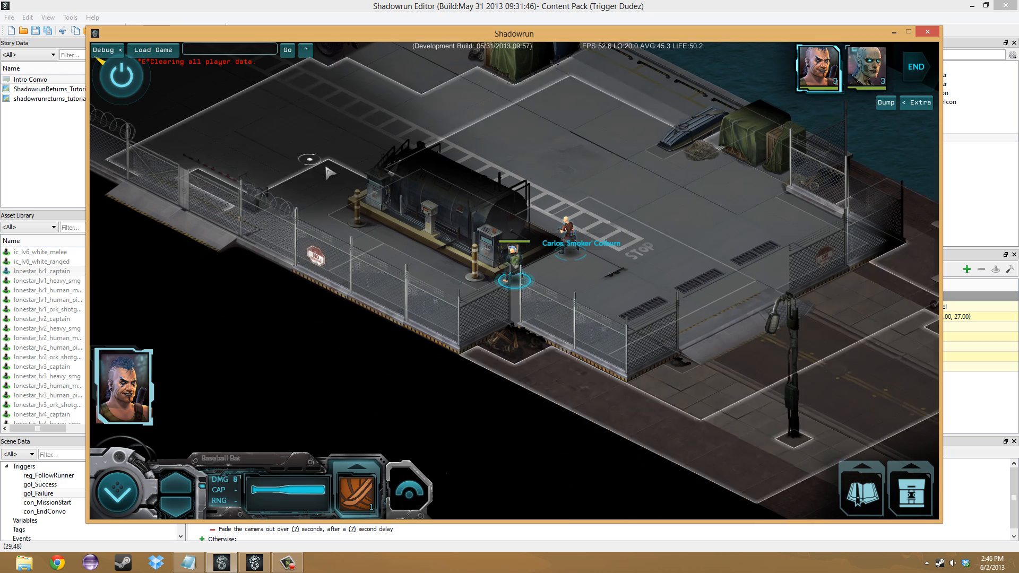
- Move the adept up to the Lone Star captain, attack with the baseball bat, and shoot the captain with the mage's Ruger Super Warhawk
{"action": "left_click", "coordinate": [329, 173]}
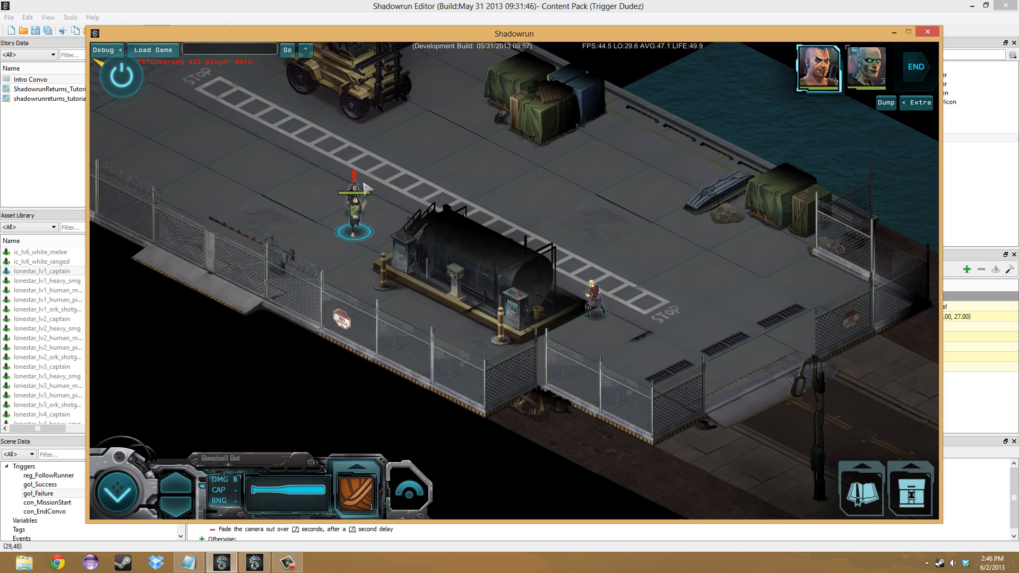
{"action": "left_click", "coordinate": [335, 204]}
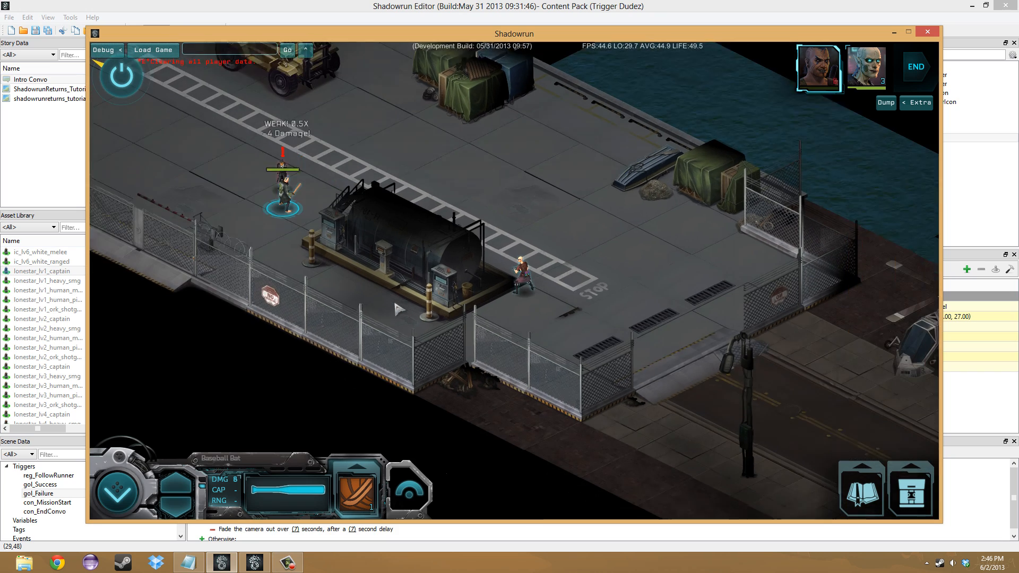
{"action": "left_click", "coordinate": [292, 172]}
{"action": "left_click_drag", "start_coordinate": [390, 150], "coordinate": [466, 282]}
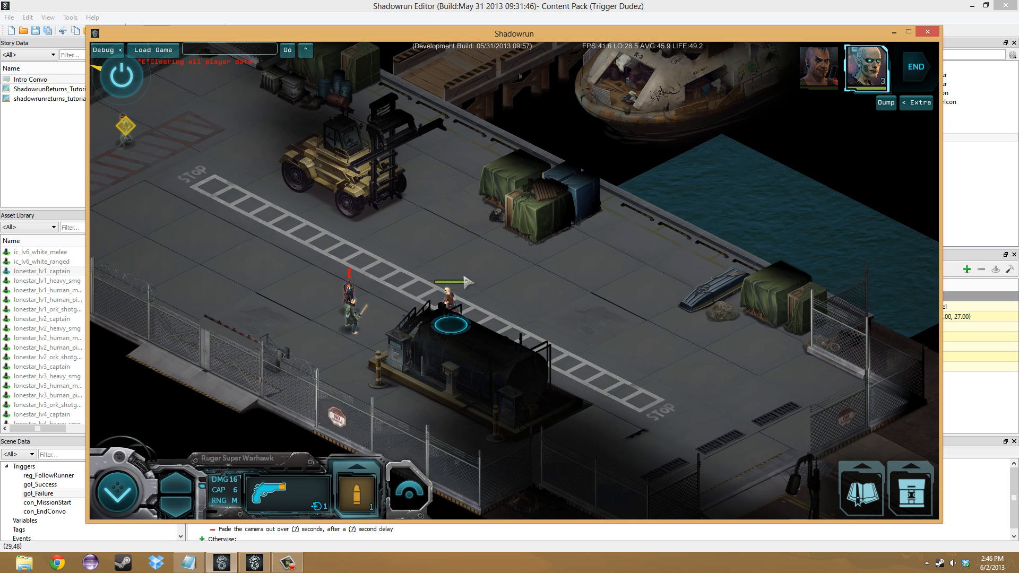
{"action": "left_click", "coordinate": [346, 311]}
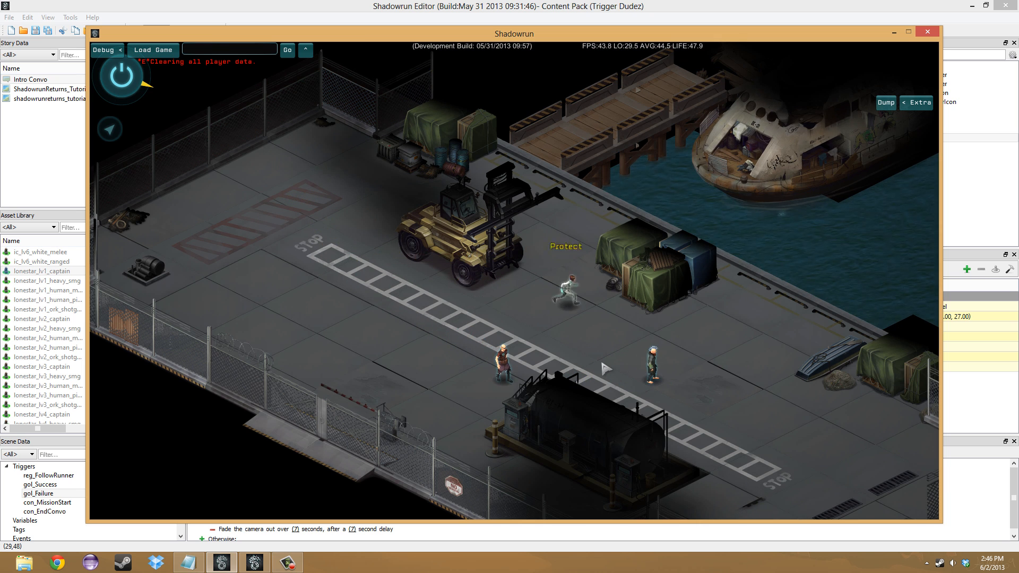
- Lead the runners and the hostage toward the helicopter's safety zone to finish the mission, and return to the Shadowrun Editor
{"action": "left_click_drag", "start_coordinate": [720, 439], "coordinate": [550, 320]}
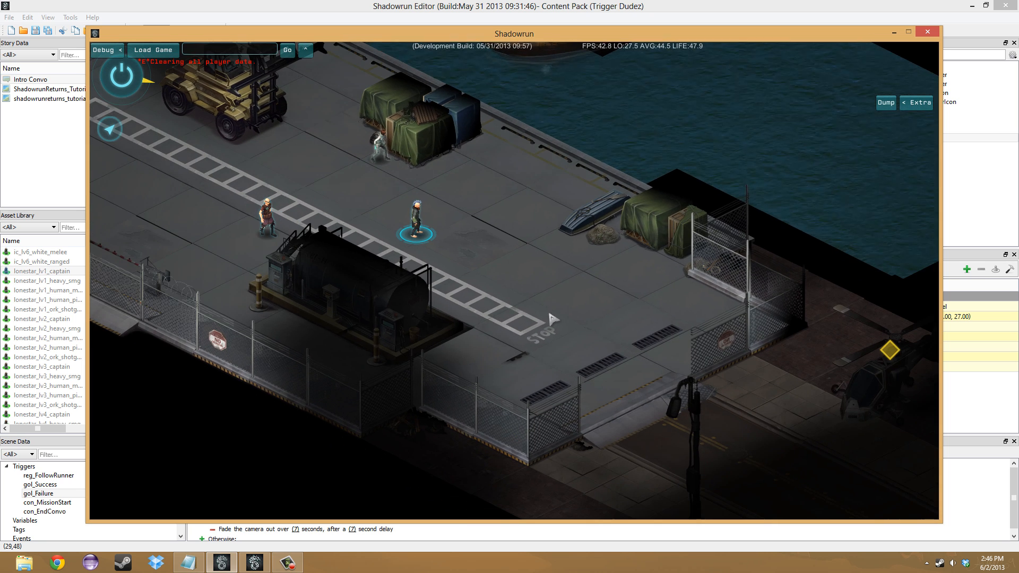
{"action": "left_click_drag", "start_coordinate": [780, 447], "coordinate": [671, 351]}
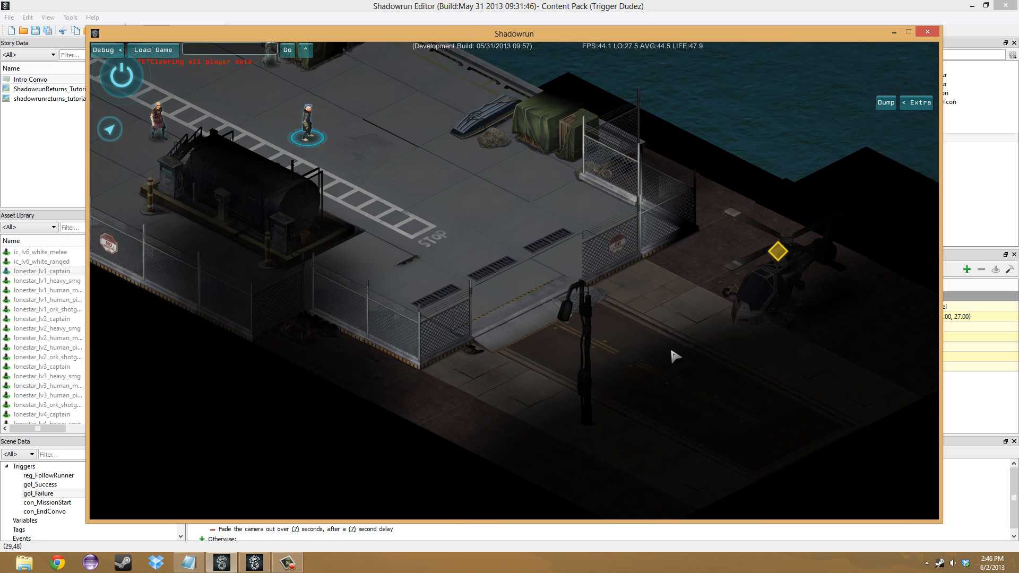
{"action": "left_click", "coordinate": [657, 343]}
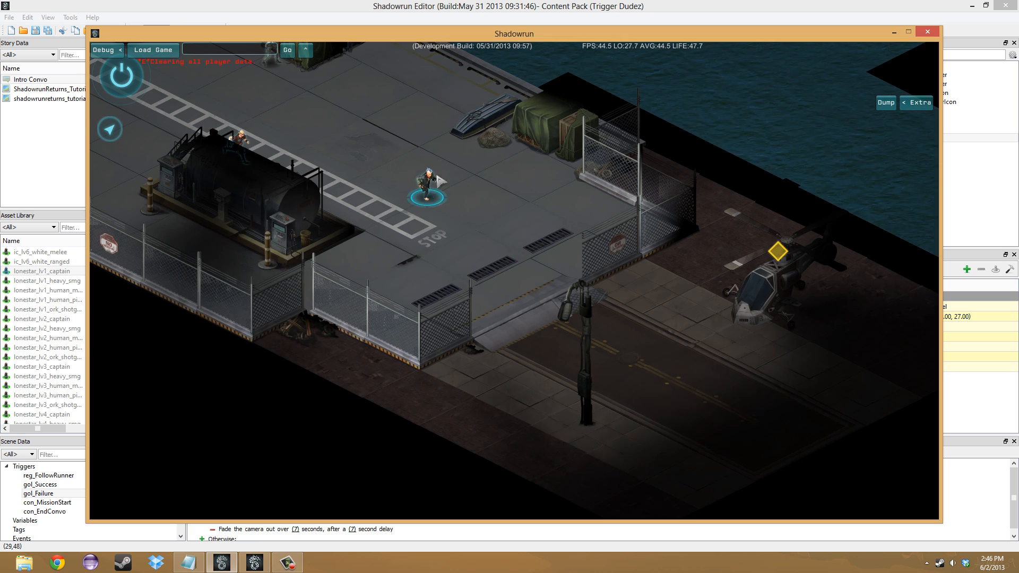
{"action": "left_click_drag", "start_coordinate": [436, 161], "coordinate": [424, 243]}
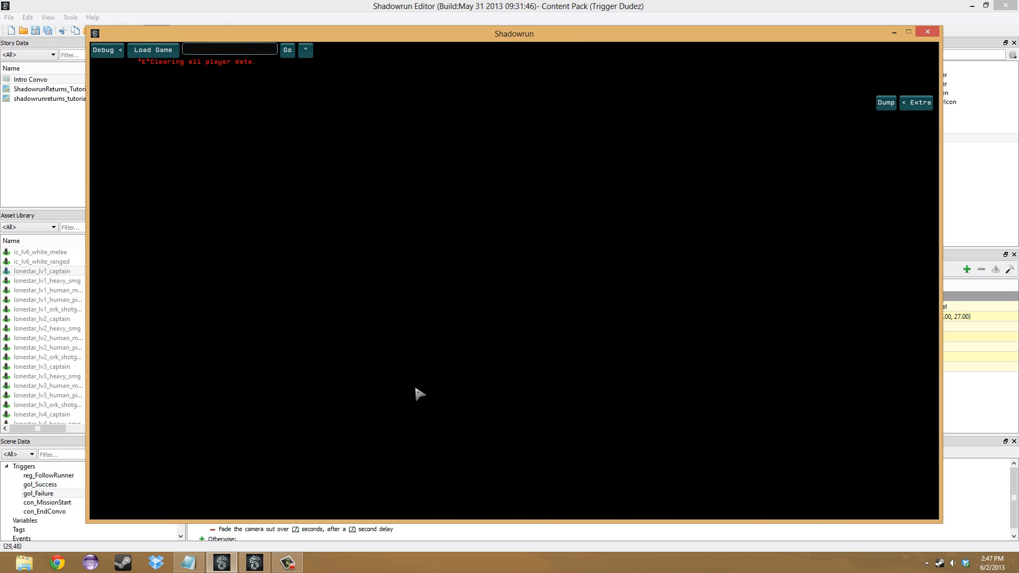
{"action": "left_click", "coordinate": [493, 7]}
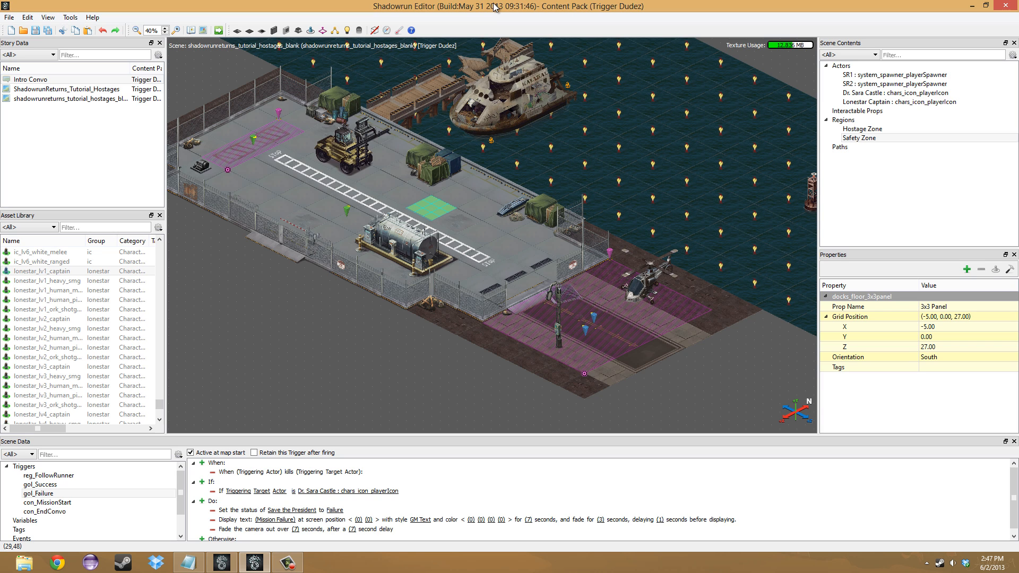